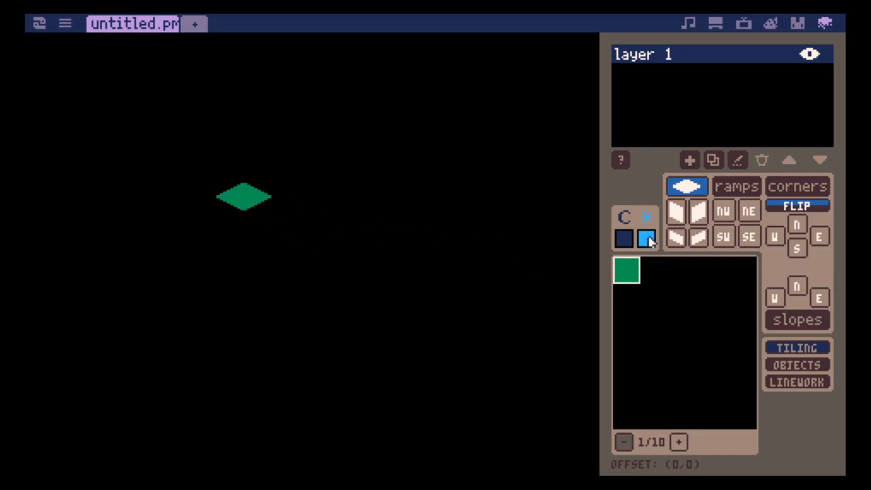
# - Add full-height right and left wall faces below the green top tile to complete a cube
pyautogui.click(699, 211)
pyautogui.click(267, 231)
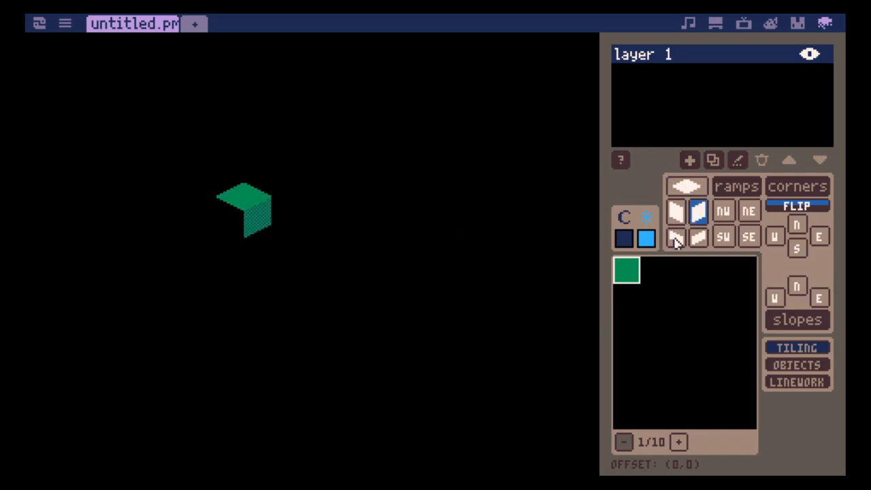
pyautogui.click(675, 211)
pyautogui.click(230, 228)
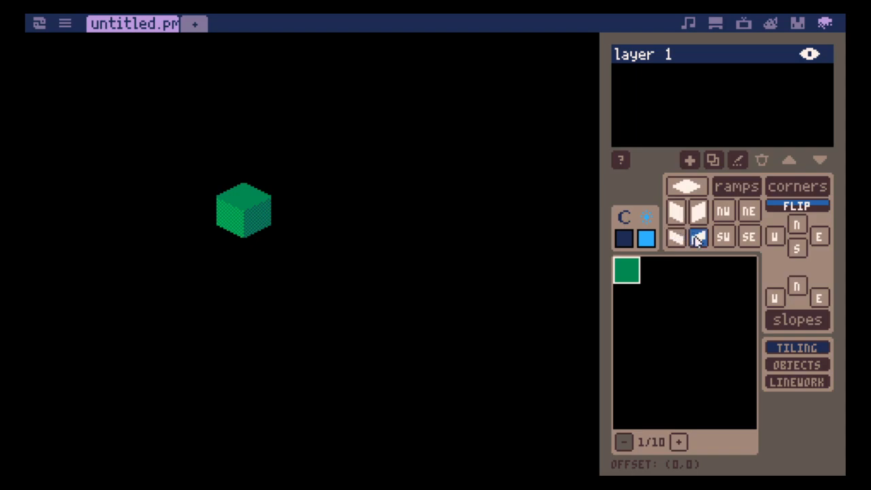
# - Place two NW ramp tiles side by side along the base of the cube's right face
pyautogui.click(723, 211)
pyautogui.click(284, 261)
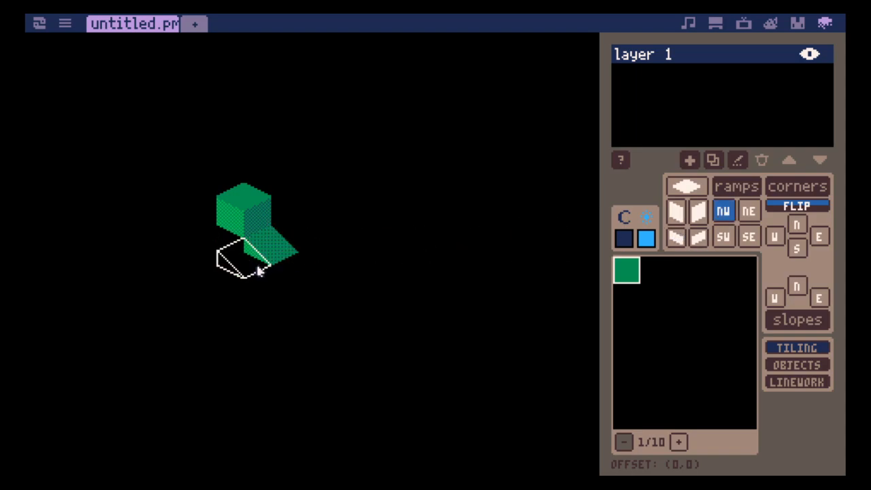
pyautogui.click(258, 270)
# - Lay a flat tile at the base of the cube's left face and add an NE ramp descending from it
pyautogui.click(677, 189)
pyautogui.click(220, 235)
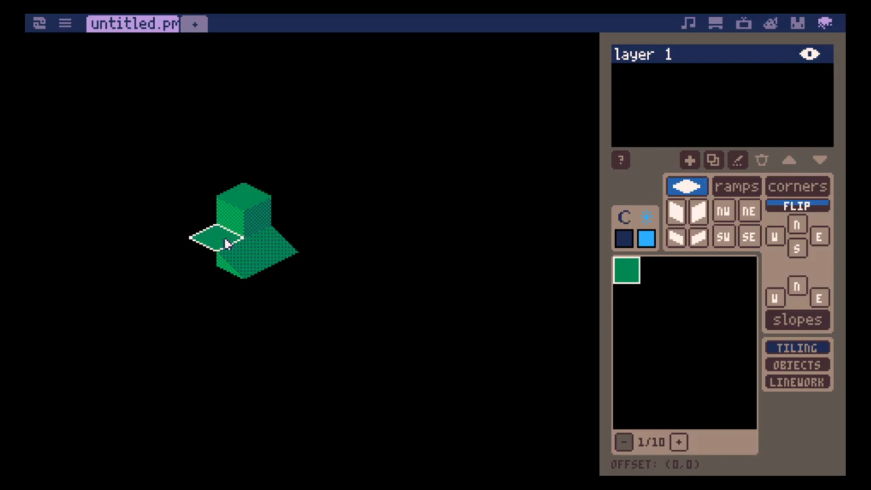
pyautogui.click(745, 215)
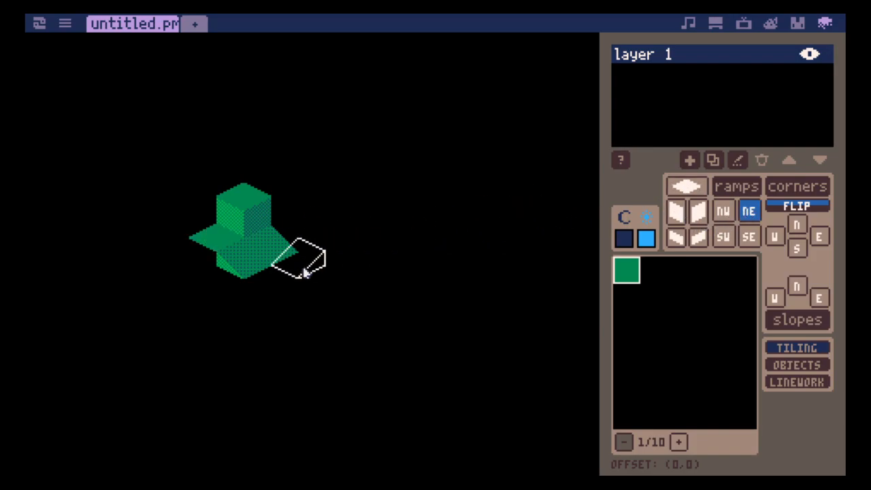
pyautogui.click(195, 272)
# - Preview the corner, slope, wall and ramp tile outlines on the empty canvas, including the flipped version, while shifting the map offset
pyautogui.click(798, 223)
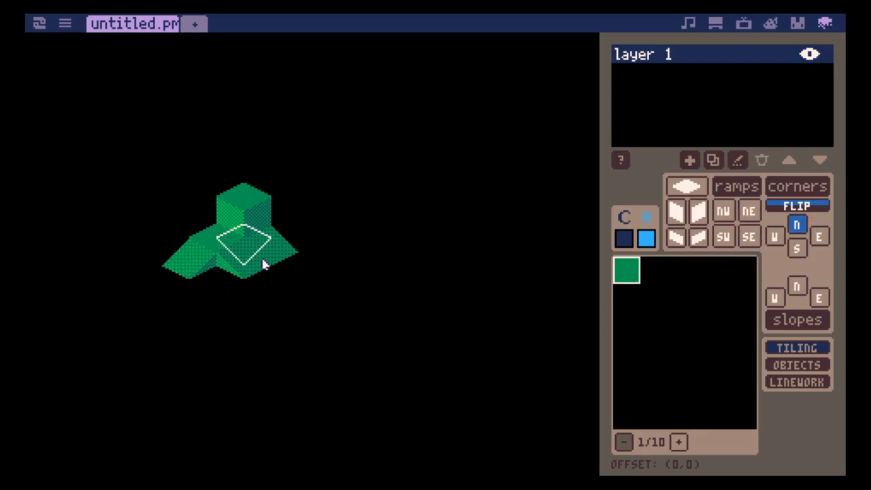
pyautogui.click(800, 246)
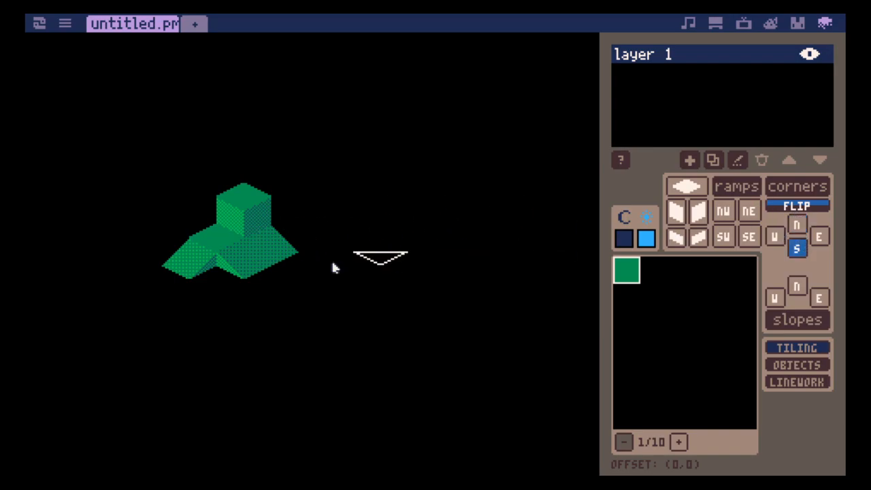
pyautogui.click(774, 236)
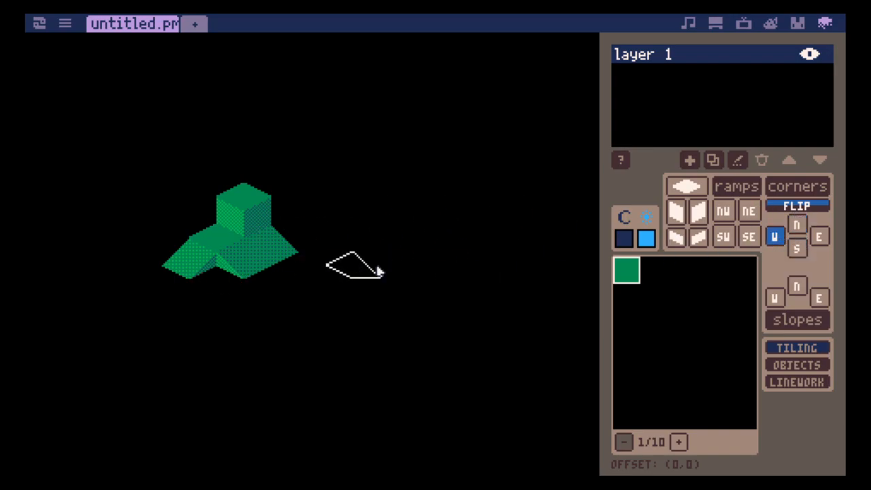
pyautogui.press('Up')
pyautogui.press('Right')
pyautogui.press('Down')
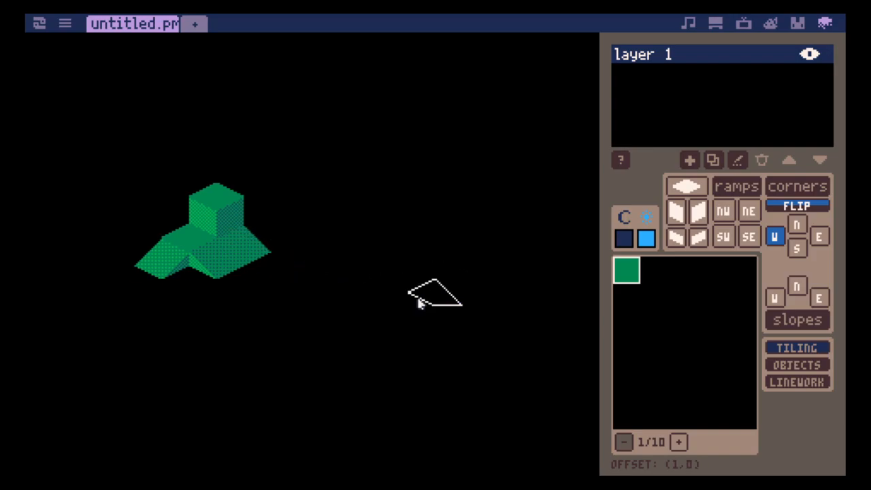
pyautogui.press('Left')
pyautogui.press('Down')
pyautogui.press('Down')
pyautogui.press('Right')
pyautogui.press('r')
pyautogui.scroll(-12, 277, 281)
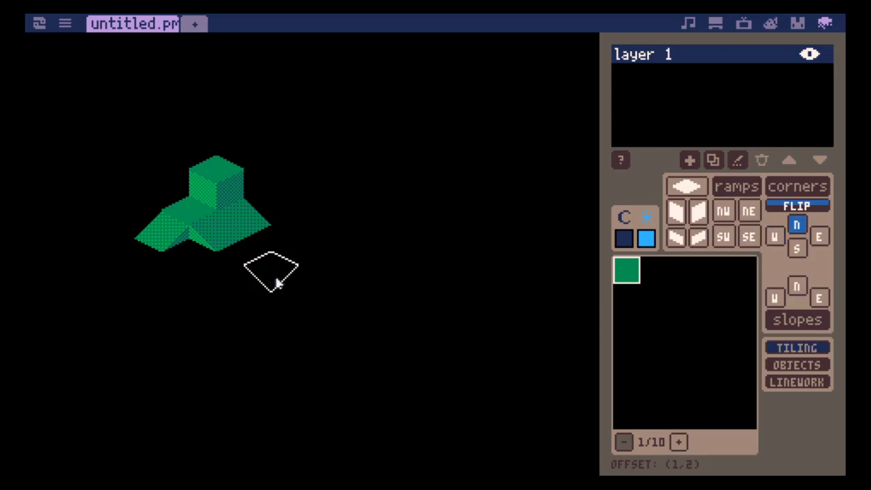
pyautogui.scroll(-6, 278, 281)
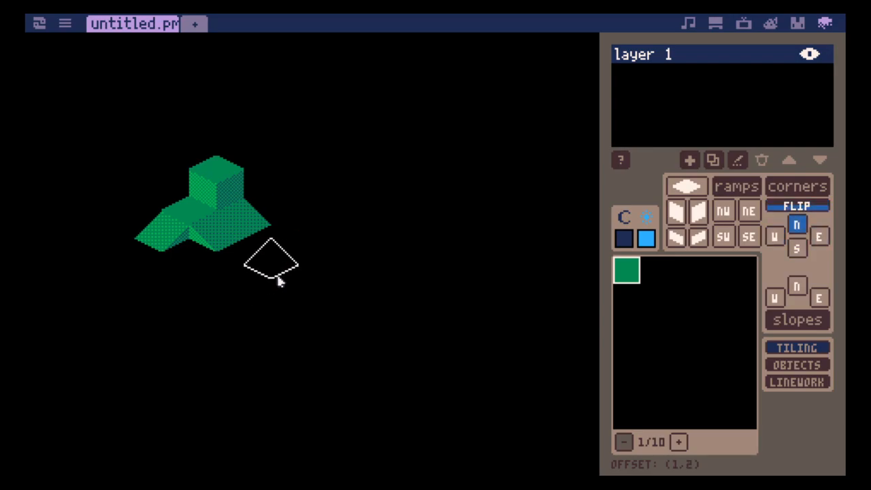
pyautogui.scroll(-5, 277, 281)
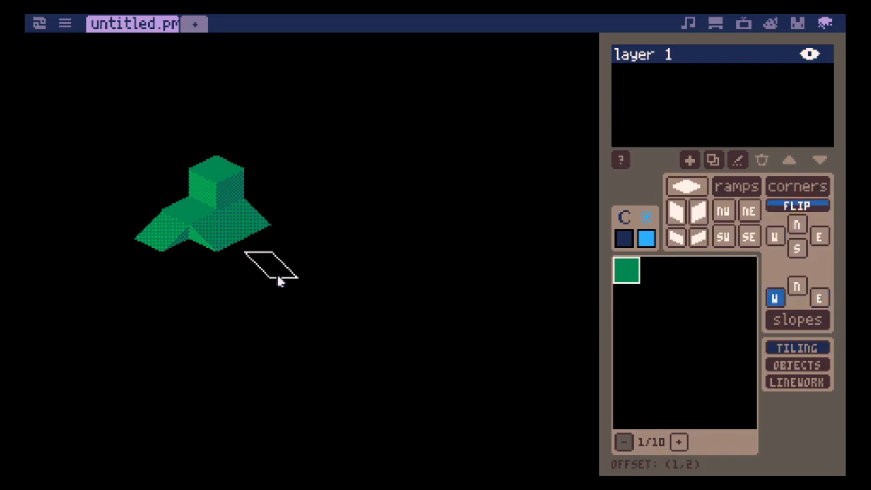
pyautogui.press('a')
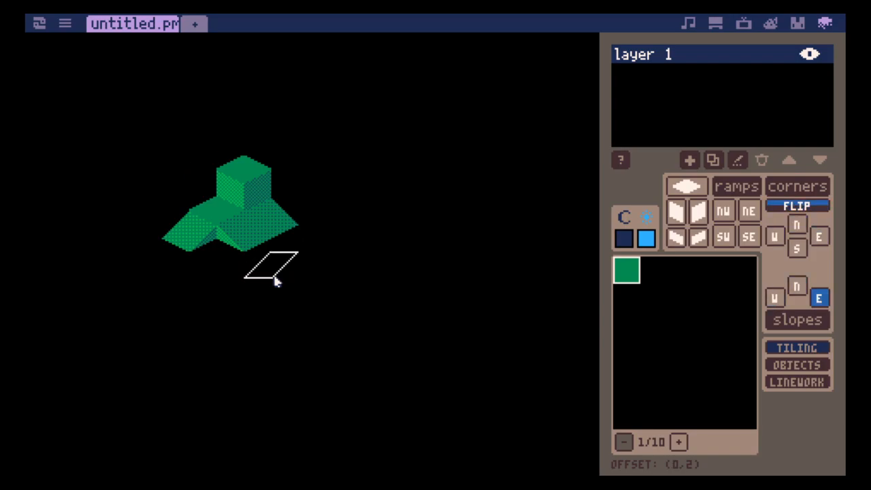
pyautogui.press('s')
pyautogui.press('d')
pyautogui.scroll(-3, 281, 277)
pyautogui.scroll(-3, 289, 279)
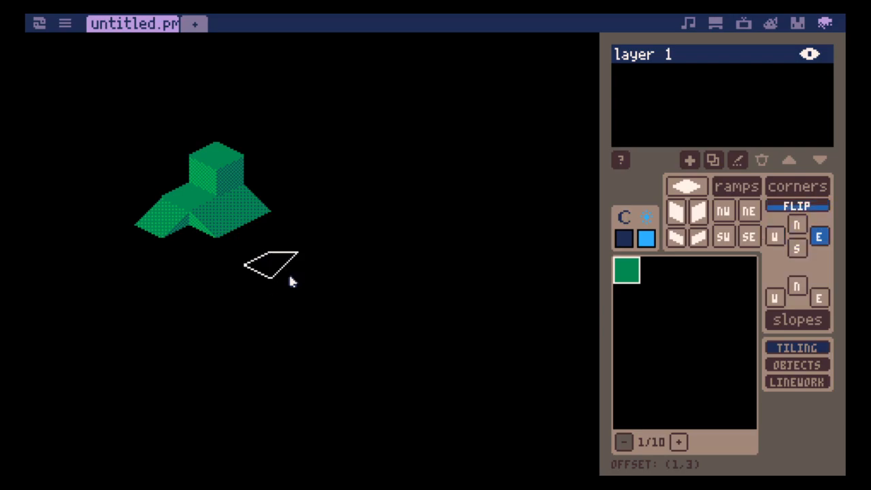
pyautogui.press('a')
pyautogui.scroll(-1, 283, 280)
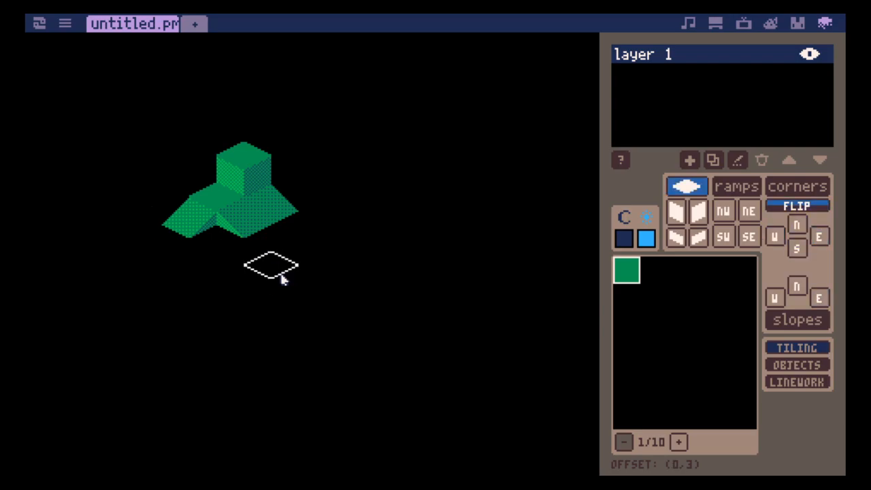
pyautogui.press('a')
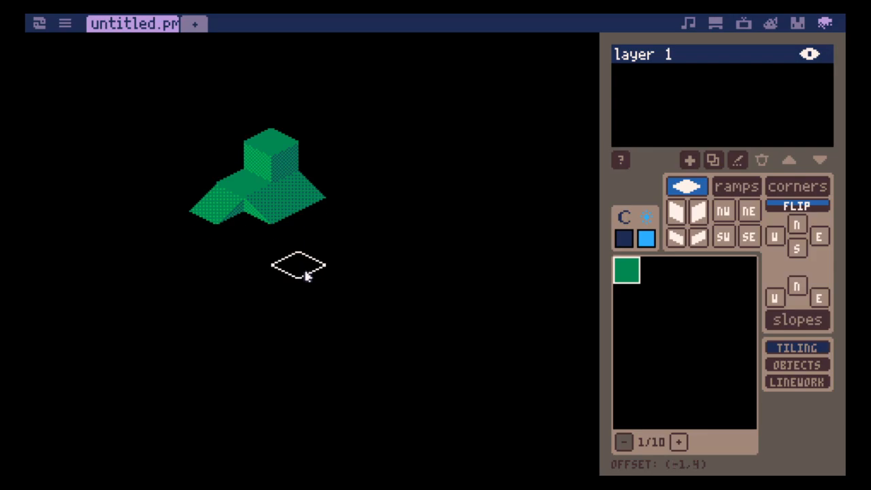
pyautogui.scroll(-1, 322, 280)
pyautogui.scroll(-3, 324, 280)
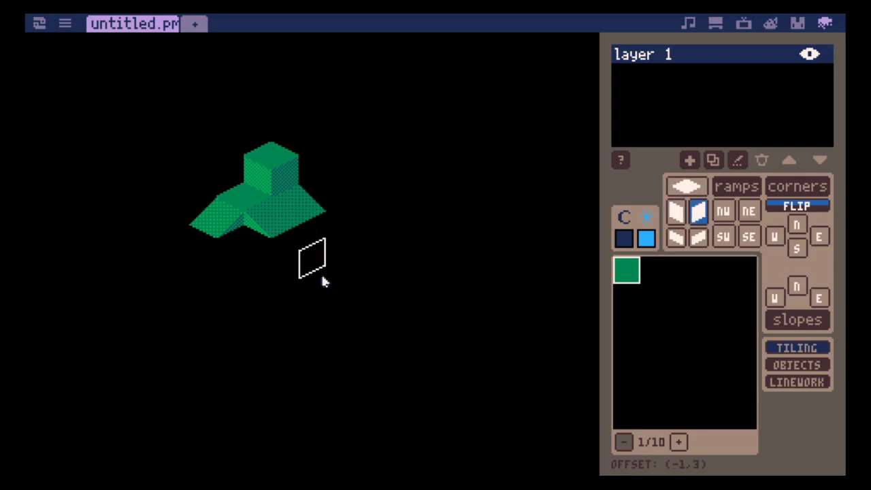
pyautogui.scroll(-4, 324, 280)
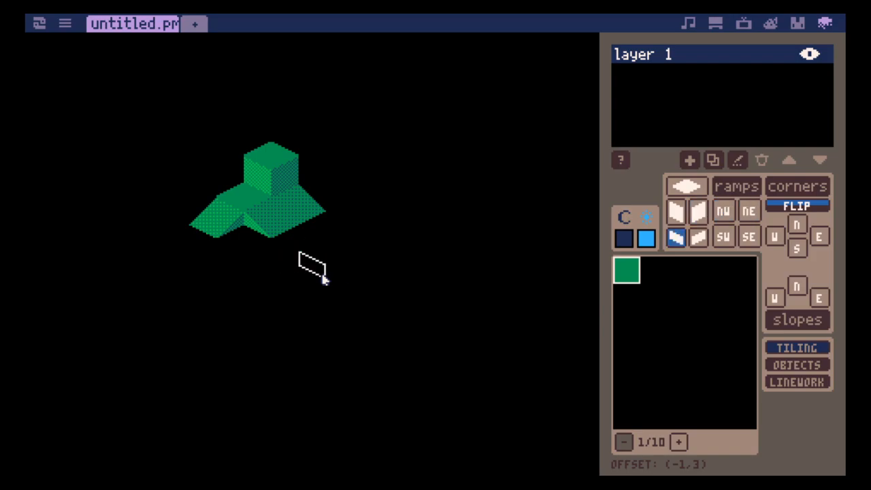
pyautogui.scroll(6, 322, 280)
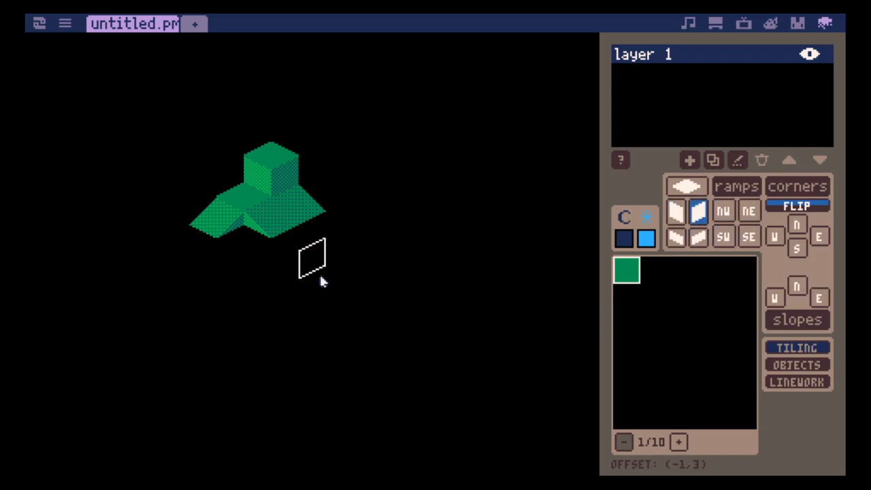
pyautogui.scroll(-6, 321, 280)
pyautogui.press('a')
pyautogui.press('s')
pyautogui.press('w')
pyautogui.press('w')
pyautogui.press('a')
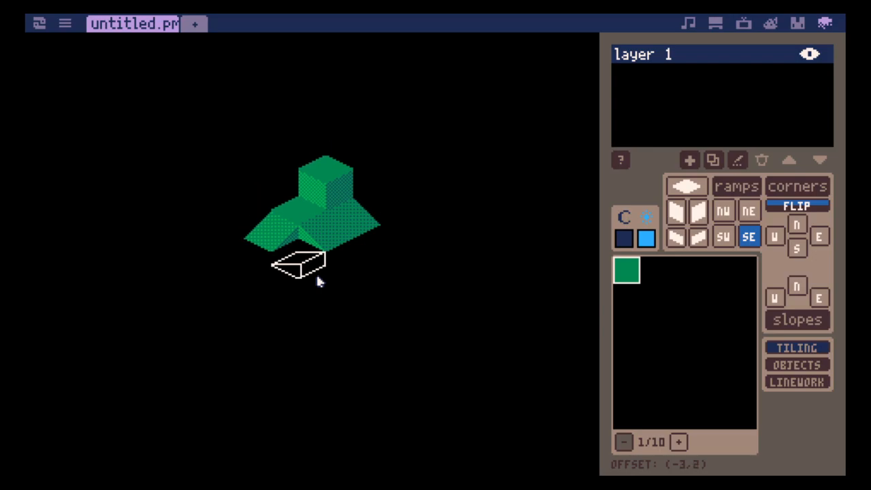
# - Fill the gap between the NE and NW ramps with a flipped N corner tile and lay two flat tiles at the ramps' base
pyautogui.scroll(-1, 325, 275)
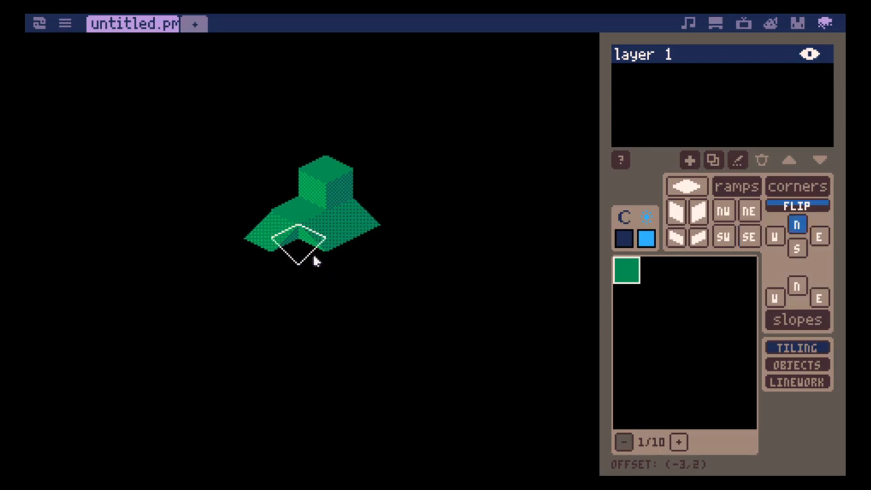
pyautogui.press('f')
pyautogui.click(305, 258)
pyautogui.scroll(9, 334, 276)
pyautogui.click(337, 276)
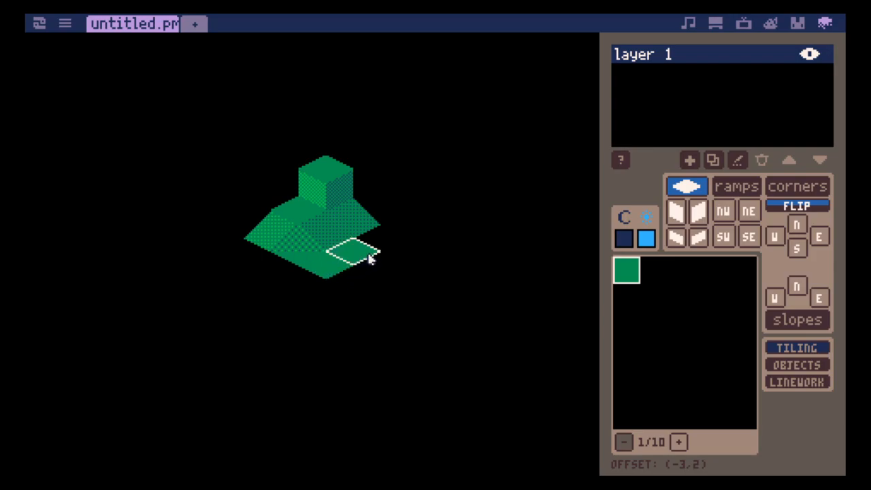
pyautogui.click(365, 262)
# - Place three NW ramps along the outer edge of the lower flat strip and extend the strip with one more flat tile
pyautogui.scroll(-9, 363, 296)
pyautogui.scroll(6, 361, 296)
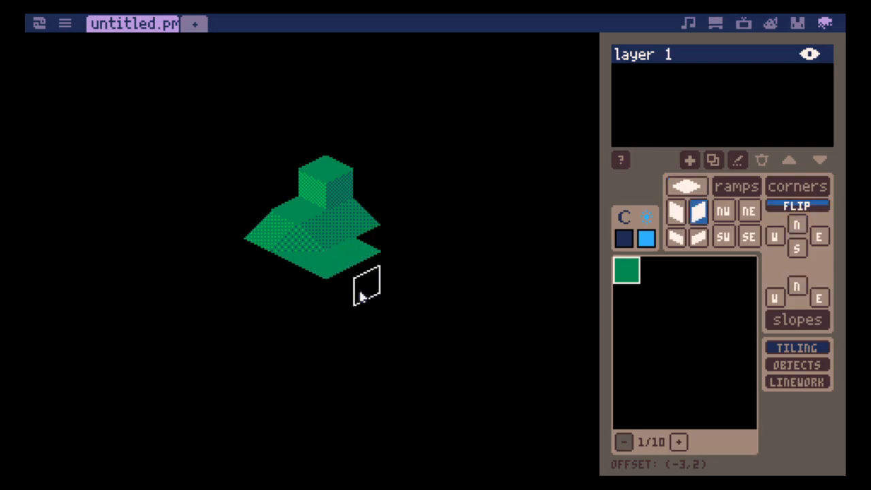
pyautogui.click(361, 295)
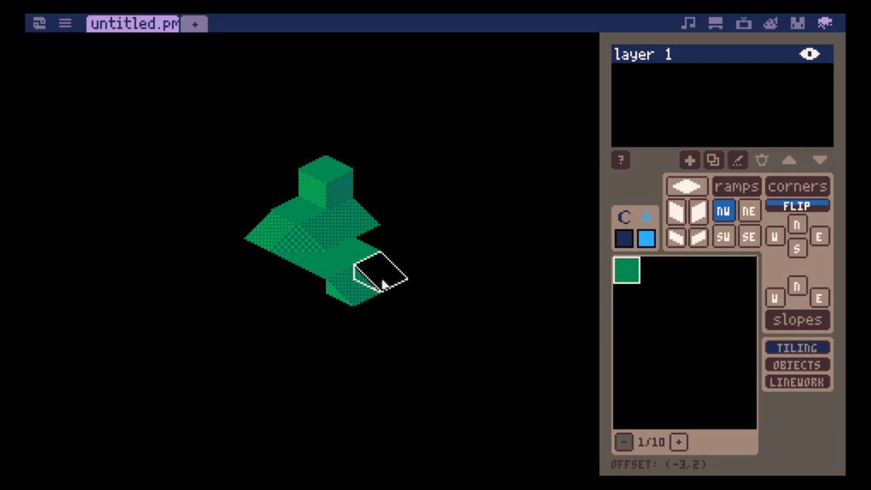
pyautogui.click(382, 285)
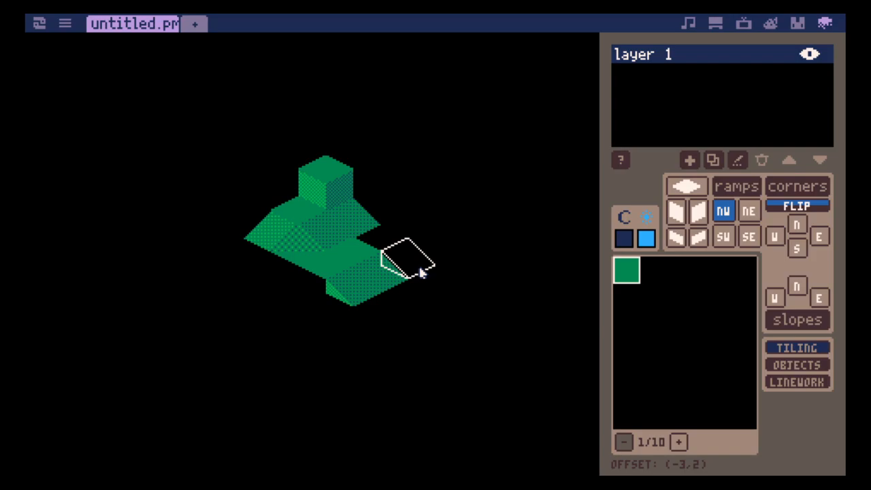
pyautogui.click(415, 273)
pyautogui.press('1')
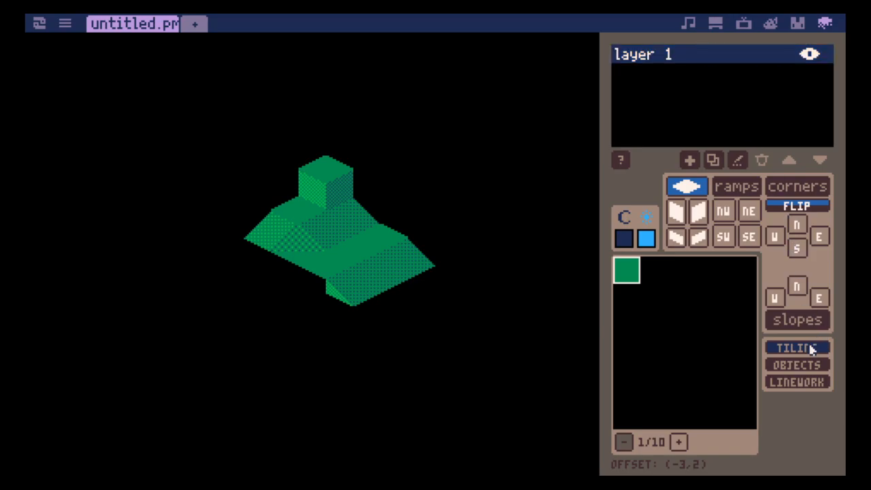
# - Switch from tiling to linework editing and add a new path to layer 1
pyautogui.click(810, 369)
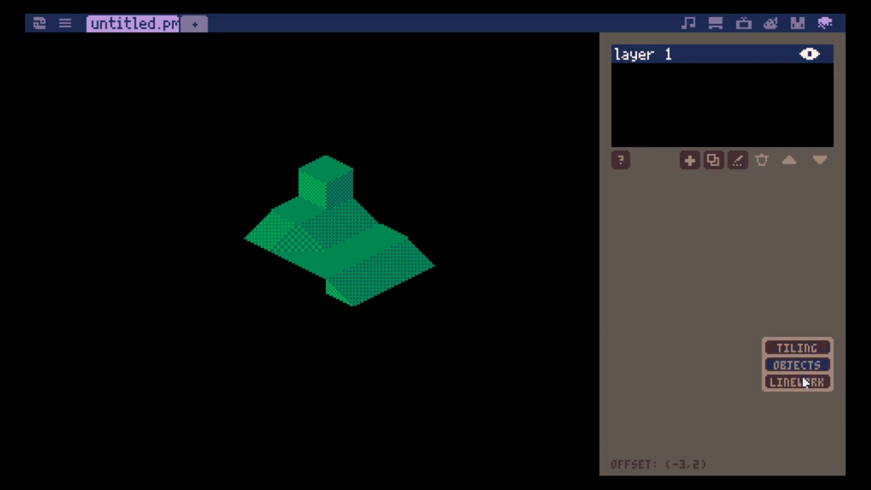
pyautogui.click(804, 384)
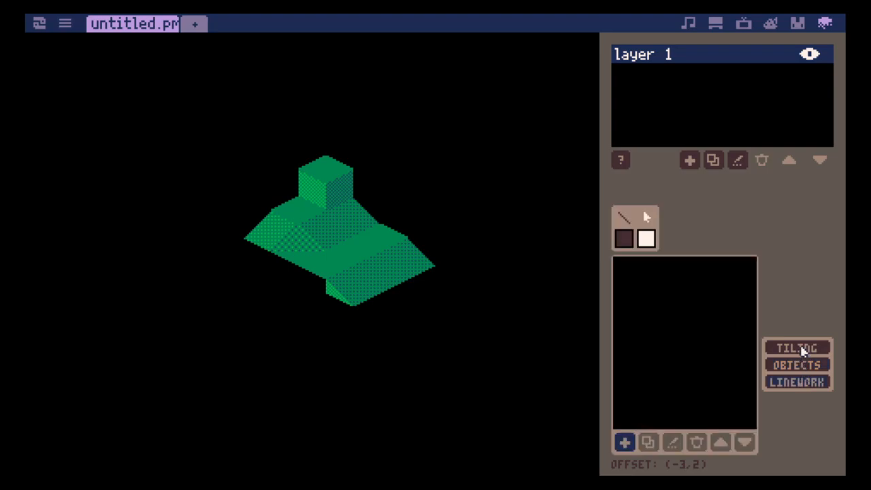
pyautogui.click(625, 444)
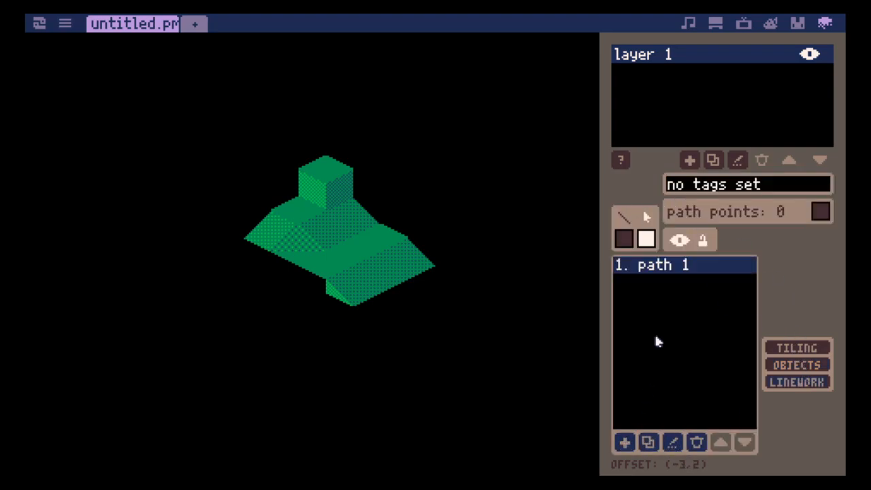
# - Trace a five-point path along the terrain's lower outline, from the leftmost ramp corner around to the upper edge of the far right ramp
pyautogui.click(245, 238)
pyautogui.click(330, 279)
pyautogui.click(355, 306)
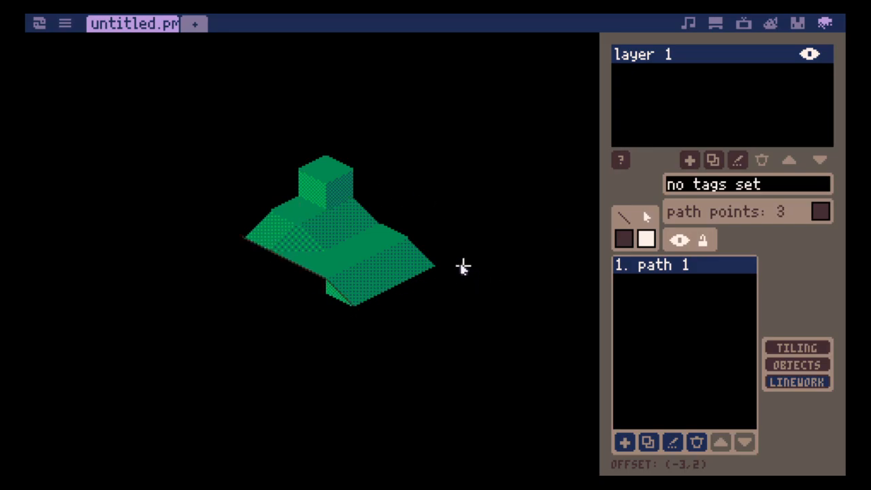
pyautogui.click(435, 265)
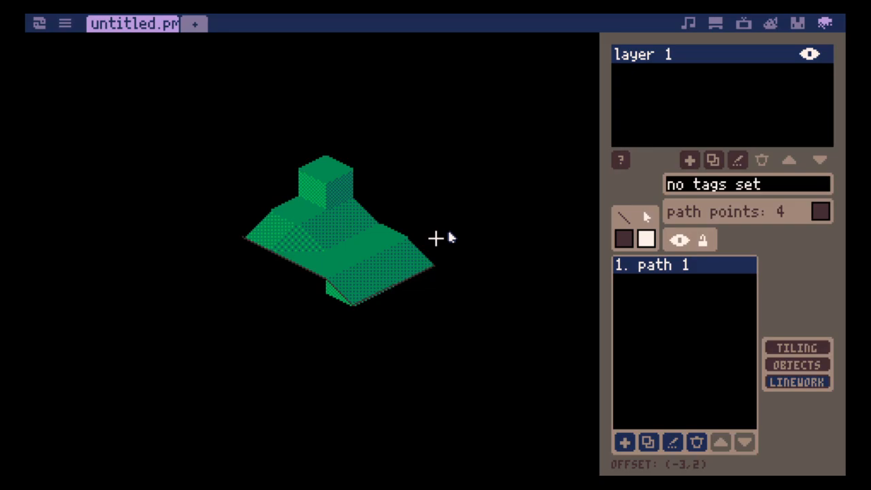
pyautogui.hotkey('ctrl', 'z')
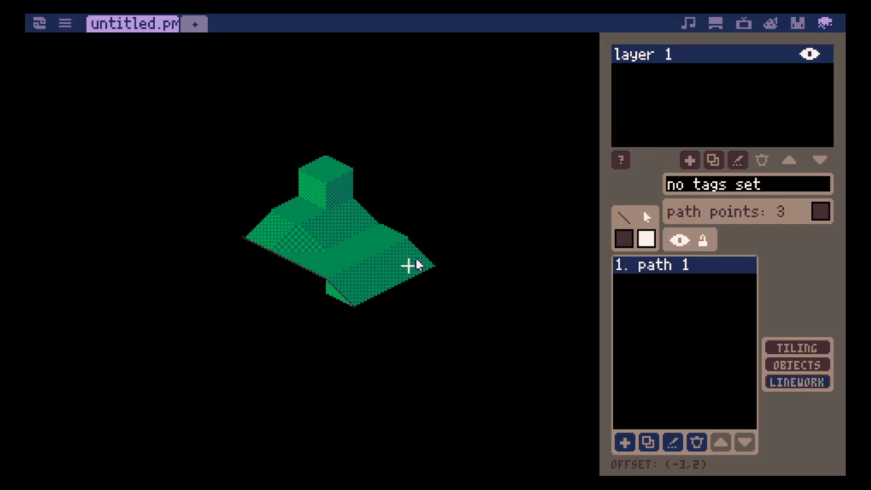
pyautogui.click(436, 266)
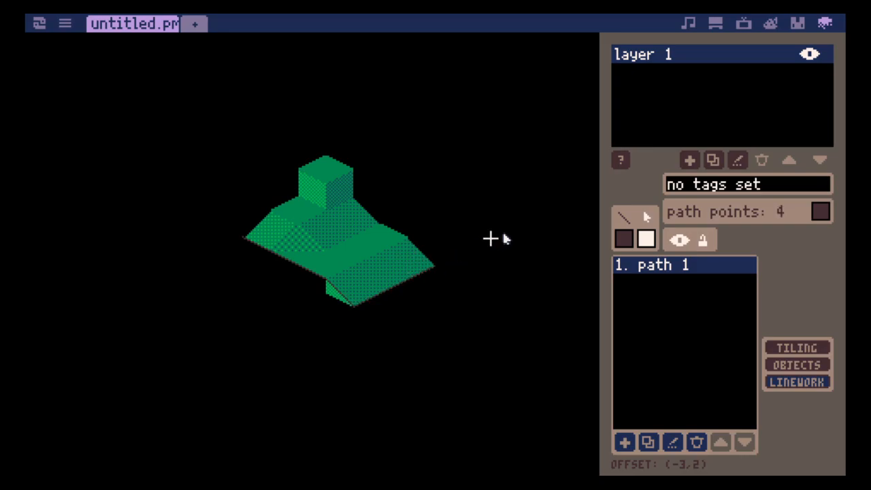
pyautogui.click(405, 237)
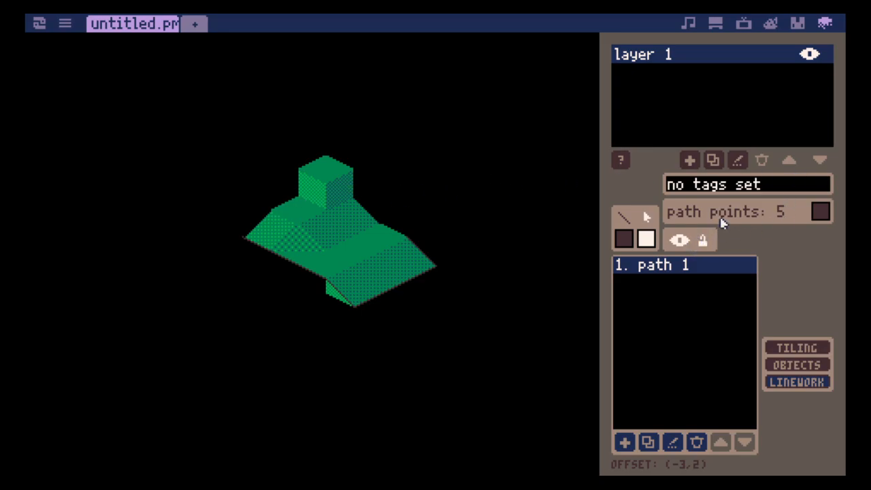
# - Set the tag of path 1 to "collison"
pyautogui.click(766, 189)
pyautogui.write('collison')
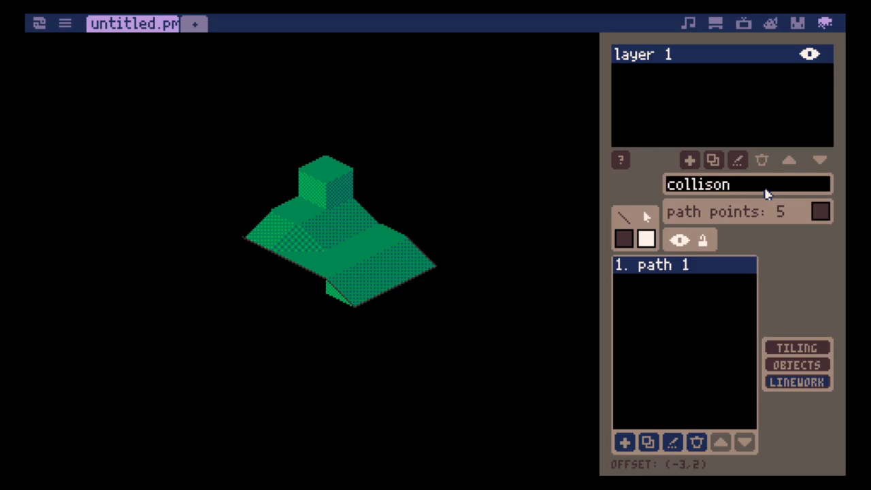
# - Correct the tag of path 1 to "collision"
pyautogui.press('BackSpace')
pyautogui.press('BackSpace')
pyautogui.write('ion')
# - Toggle the visibility of path 1 off and on, and return to tiling mode
pyautogui.click(678, 238)
pyautogui.click(679, 239)
pyautogui.click(679, 242)
pyautogui.click(678, 242)
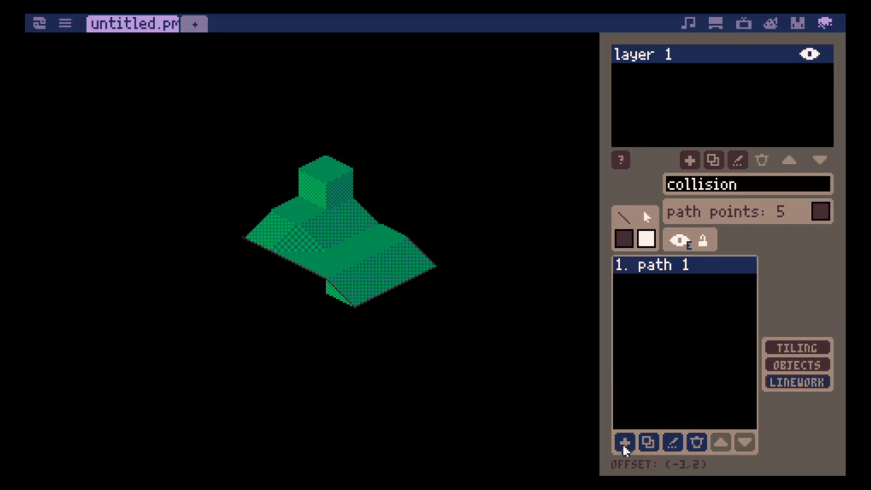
pyautogui.click(713, 447)
pyautogui.click(771, 347)
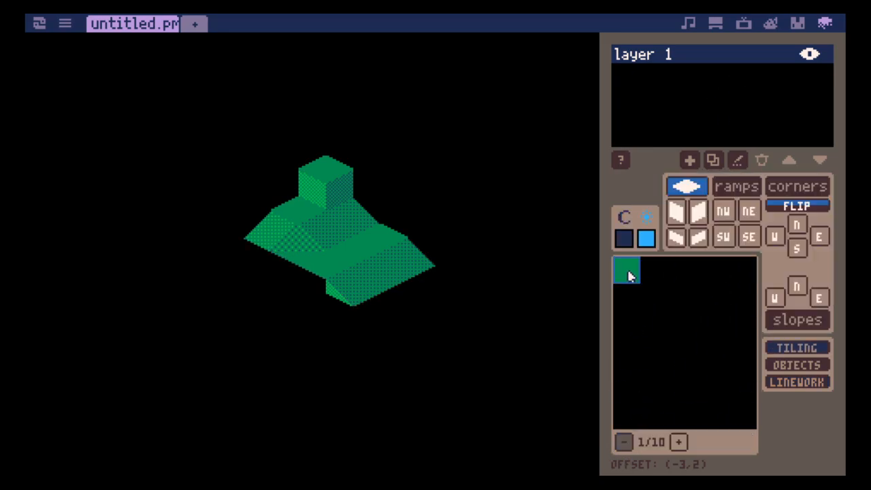
# - Copy the 3x3 block of grass-on-dirt sprites from 0.gfx and paste it into the map's tile palette from the first slot
pyautogui.click(800, 24)
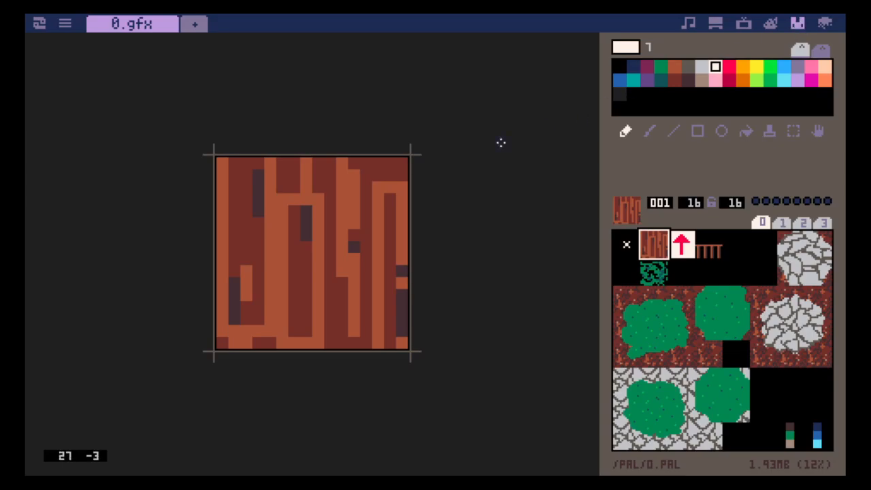
pyautogui.click(626, 297)
pyautogui.click(691, 350)
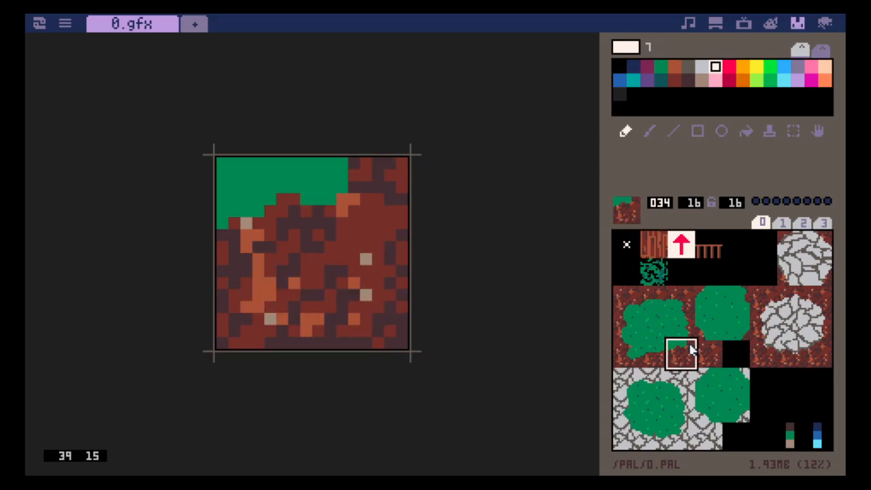
pyautogui.click(633, 299)
pyautogui.moveTo(633, 300); pyautogui.dragTo(677, 350)
pyautogui.hotkey('ctrl', 'c')
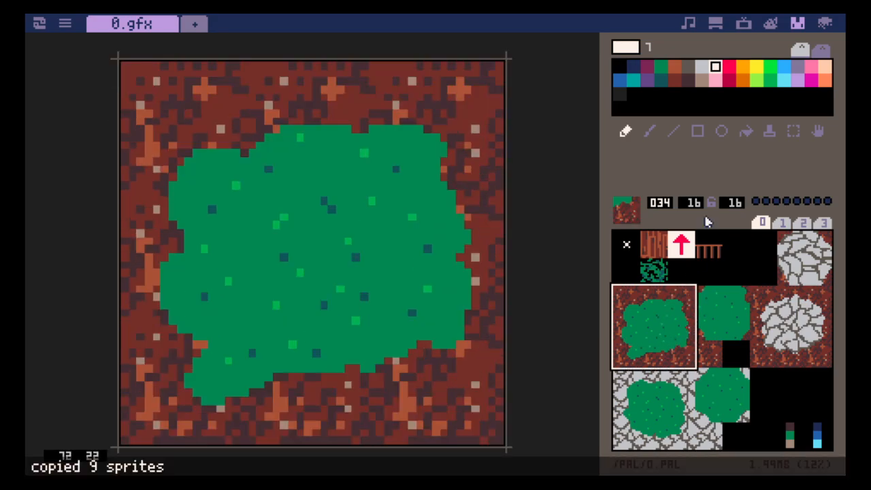
pyautogui.click(827, 26)
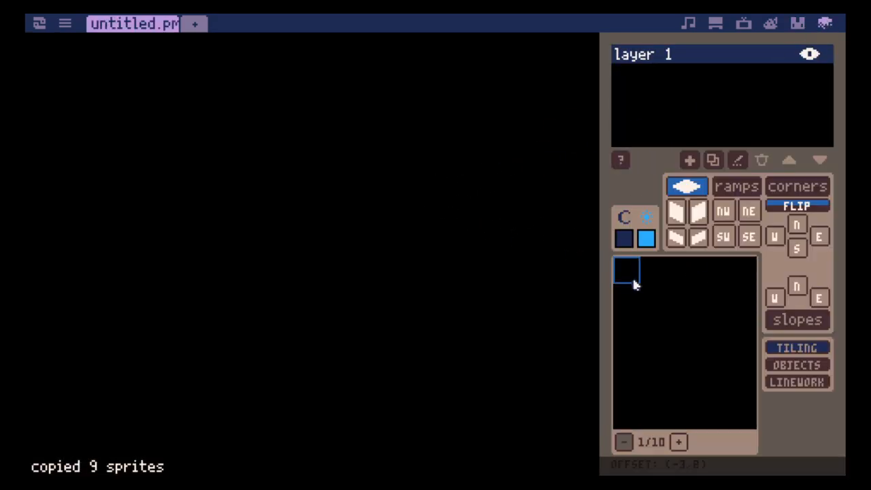
pyautogui.hotkey('ctrl', 'v')
# - Copy the 2x2 block of grass sprites with dirt corners from 0.gfx and paste it beside the 3x3 block in the tile palette
pyautogui.click(798, 23)
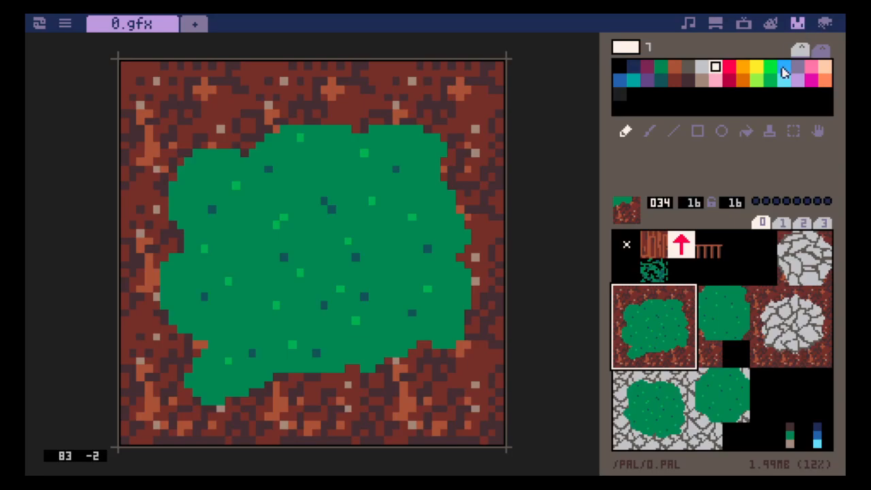
pyautogui.click(712, 327)
pyautogui.click(718, 313)
pyautogui.moveTo(721, 317); pyautogui.dragTo(739, 332)
pyautogui.hotkey('ctrl', 'c')
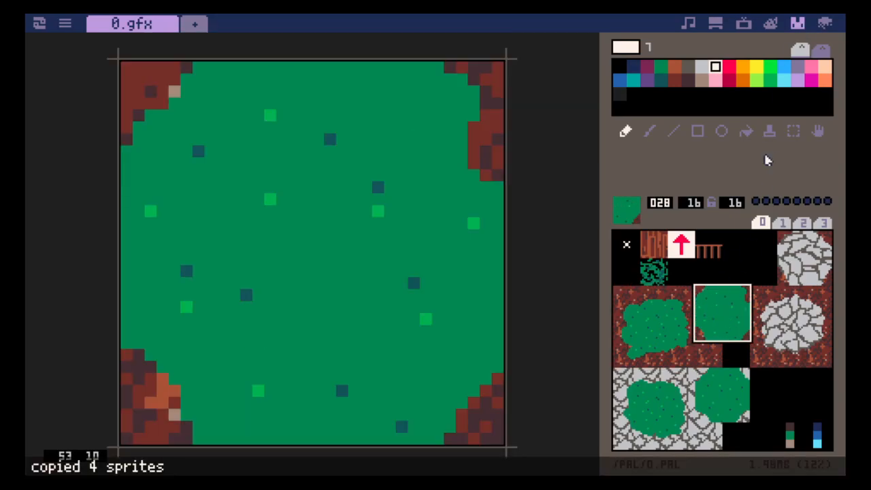
pyautogui.click(824, 23)
pyautogui.click(723, 275)
pyautogui.hotkey('ctrl', 'v')
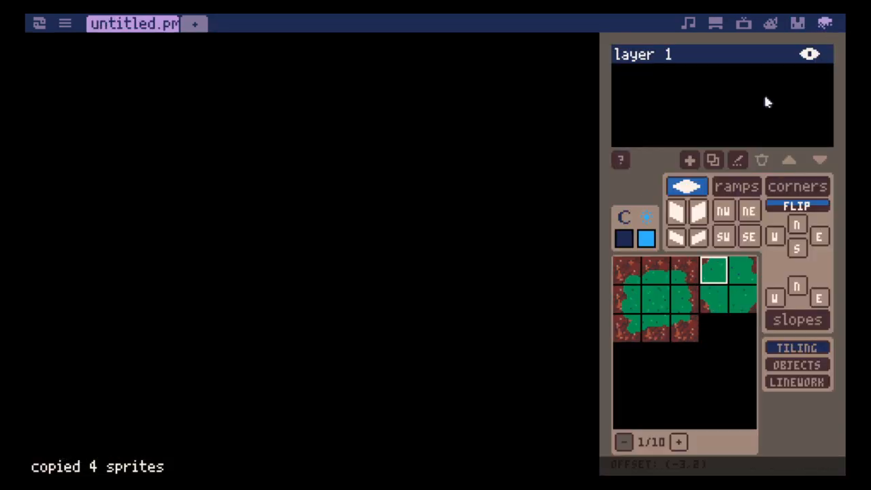
# - Copy the plain dirt sprite 035 from 0.gfx and paste it into the palette slot below the 2x2 grass block
pyautogui.click(797, 24)
pyautogui.click(711, 355)
pyautogui.hotkey('ctrl', 'c')
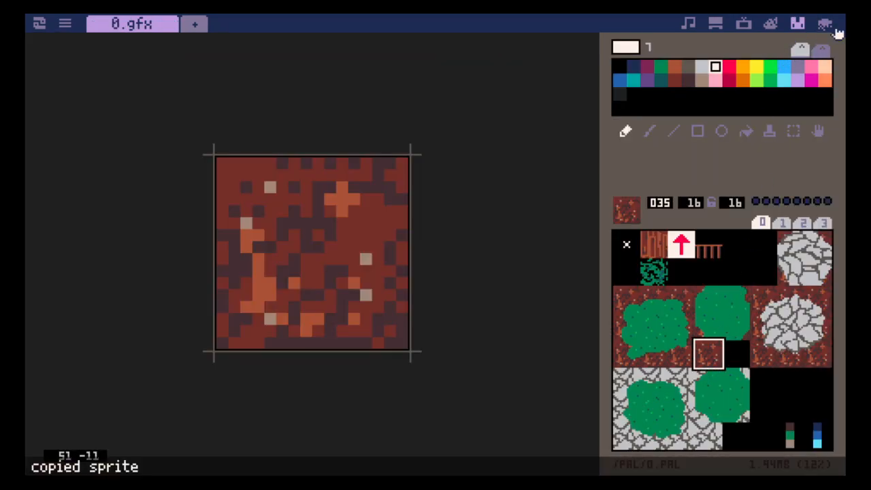
pyautogui.click(824, 24)
pyautogui.click(715, 328)
pyautogui.hotkey('ctrl', 'v')
# - Copy the brown fence sprite from 0.gfx and paste it into the palette slot next to the plain dirt tile
pyautogui.click(797, 24)
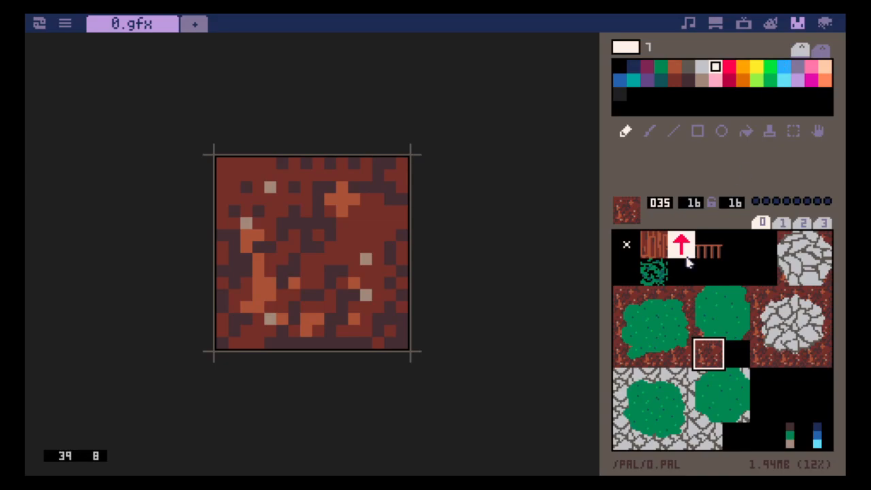
pyautogui.click(710, 245)
pyautogui.hotkey('ctrl', 'c')
pyautogui.click(826, 23)
pyautogui.click(739, 331)
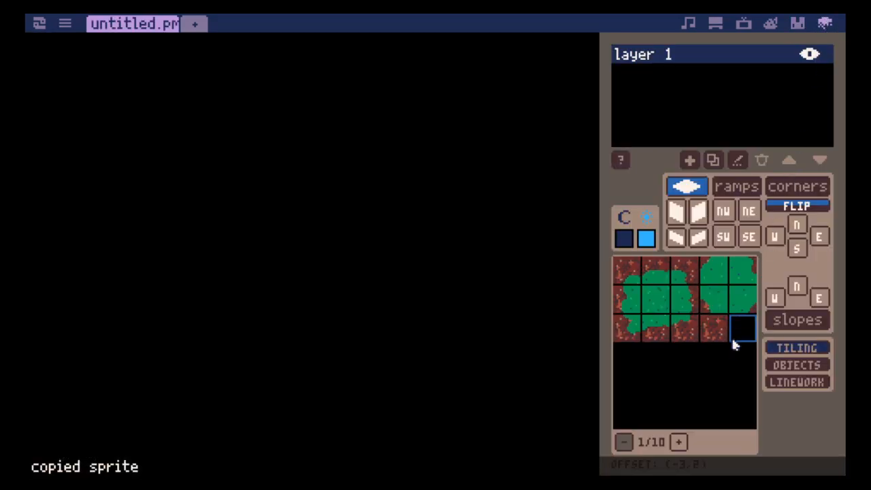
pyautogui.hotkey('ctrl', 'v')
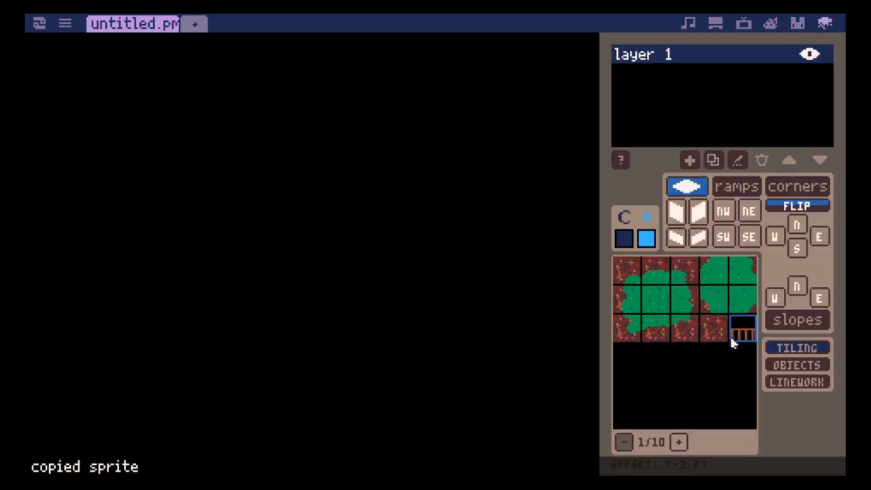
# - Place the top-left grass-on-dirt tile flat on the map and add a left wall beneath it with the left-edge grass tile
pyautogui.click(633, 270)
pyautogui.click(453, 219)
pyautogui.press('2')
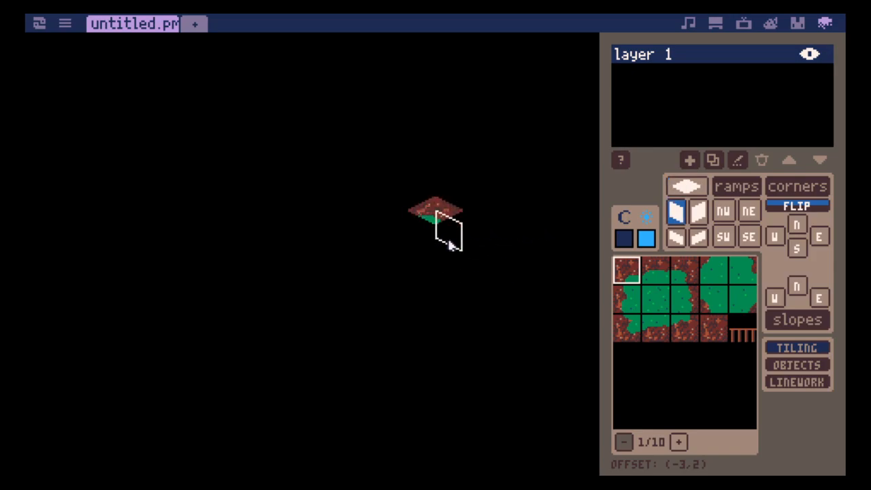
pyautogui.press('3')
pyautogui.click(627, 299)
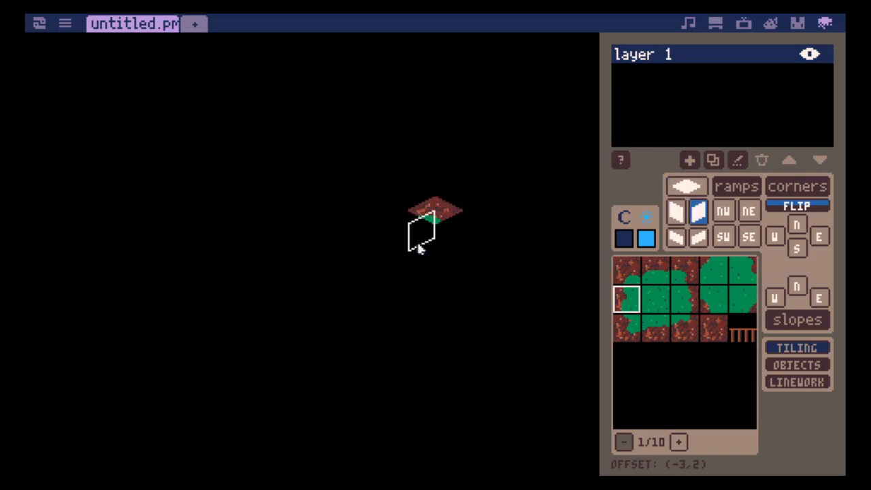
pyautogui.press('4')
pyautogui.press('1')
pyautogui.press('2')
pyautogui.click(420, 249)
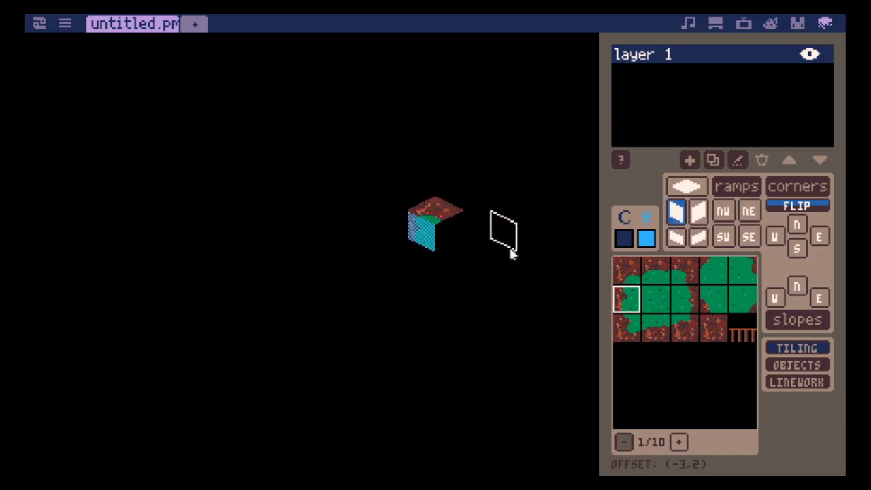
# - Complete the cube by adding a right wall with the right-edge grass-on-dirt tile
pyautogui.click(674, 301)
pyautogui.press('3')
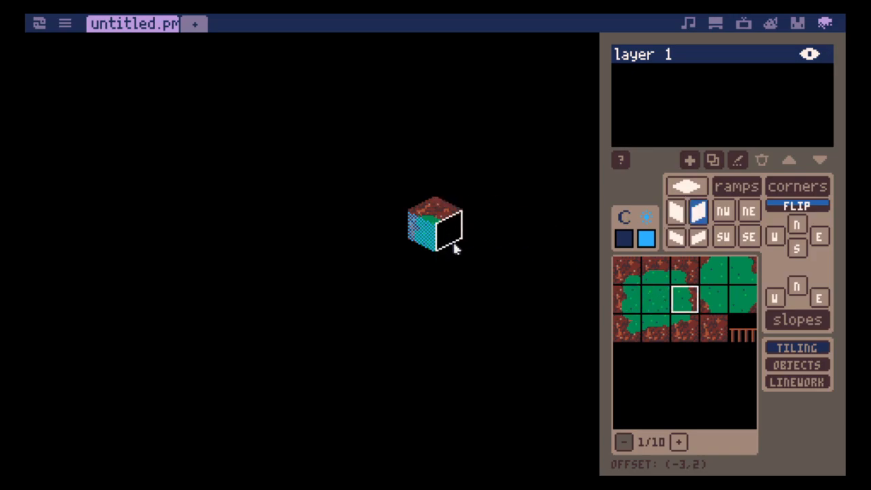
pyautogui.click(455, 247)
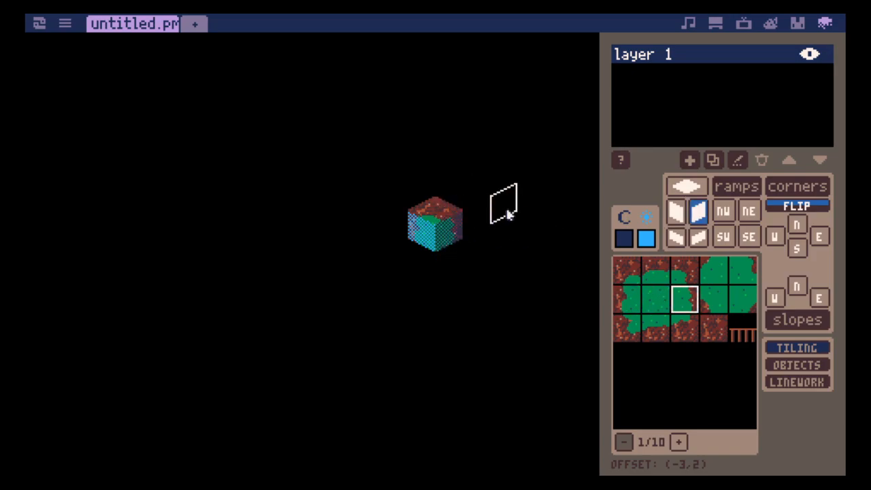
pyautogui.click(628, 241)
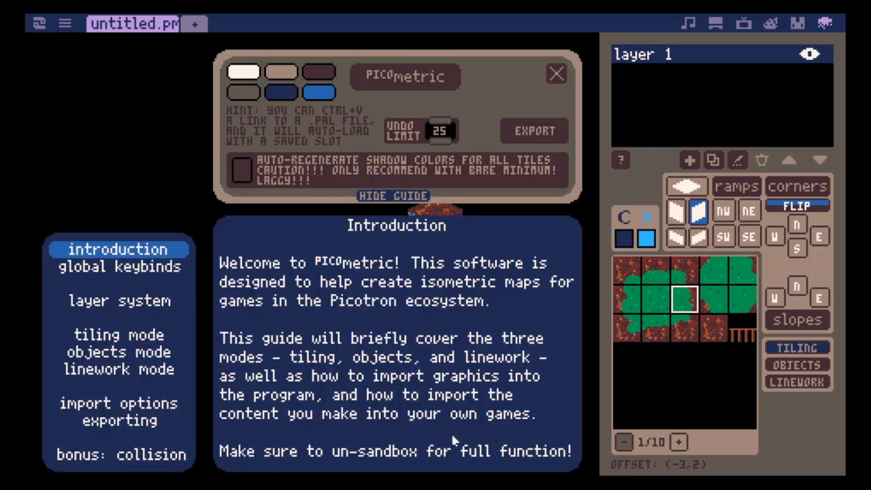
# - Read through the built-in guide, from the introduction and keybinds to the mode, import, exporting and collision pages
pyautogui.click(621, 161)
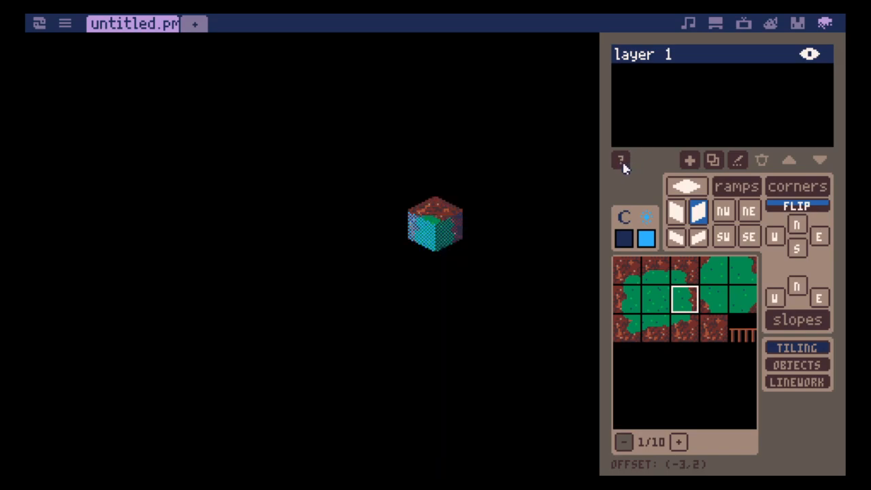
pyautogui.click(623, 162)
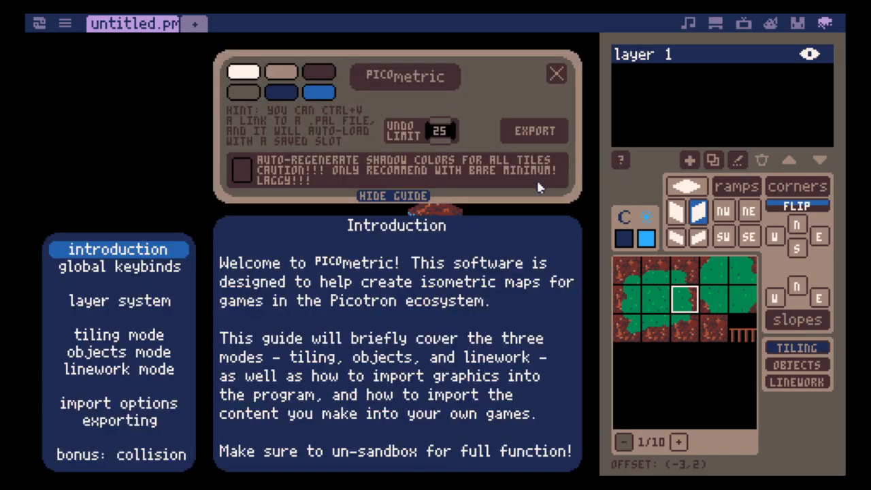
pyautogui.click(164, 285)
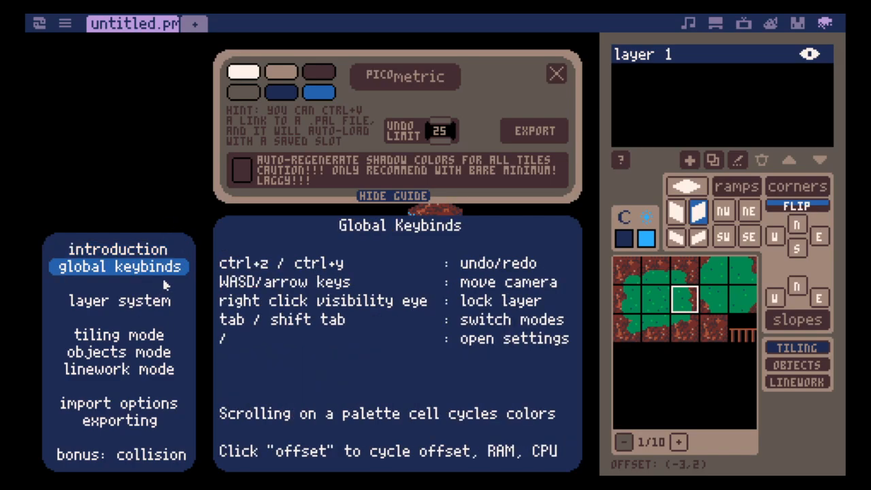
pyautogui.scroll(-1, 164, 284)
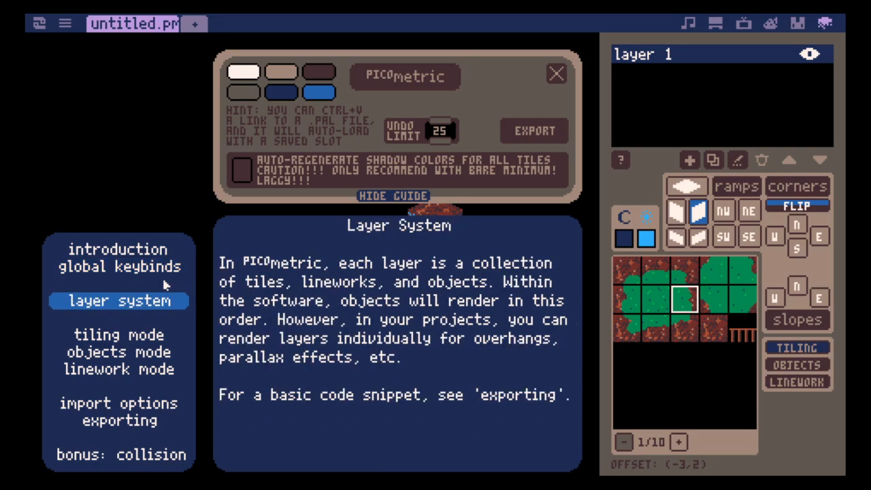
pyautogui.scroll(-1, 164, 285)
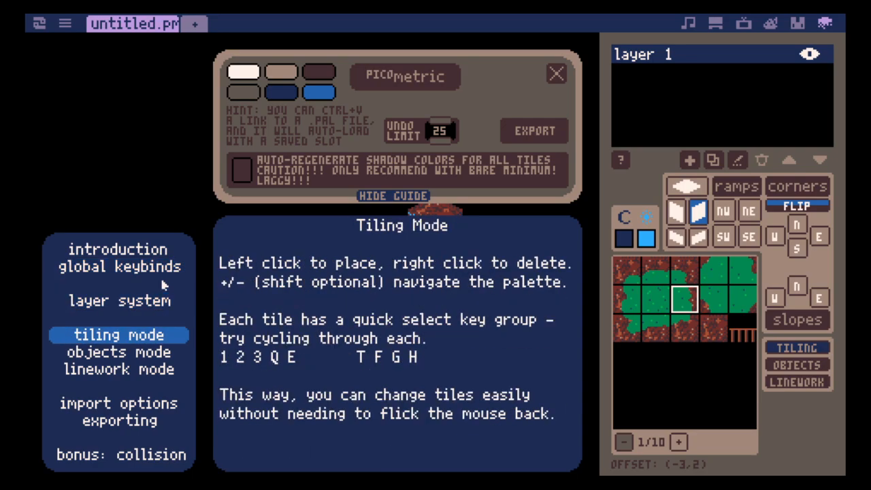
pyautogui.scroll(-1, 164, 284)
pyautogui.scroll(-1, 164, 296)
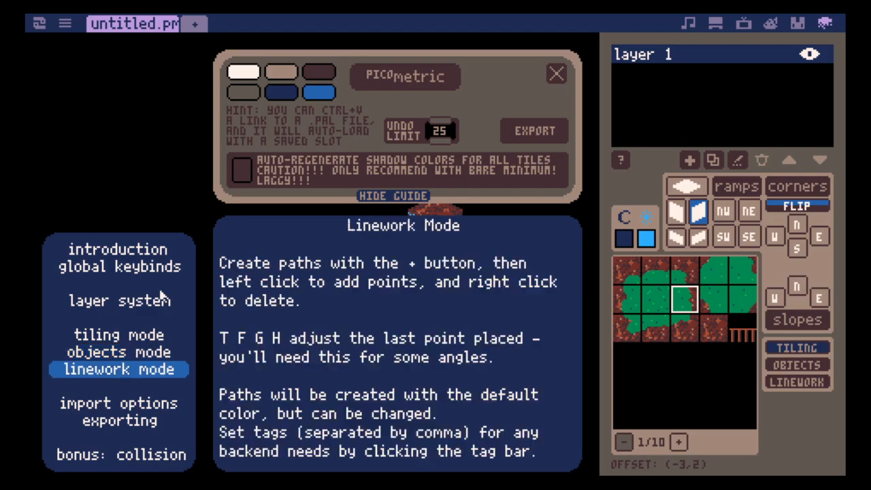
pyautogui.scroll(-1, 160, 294)
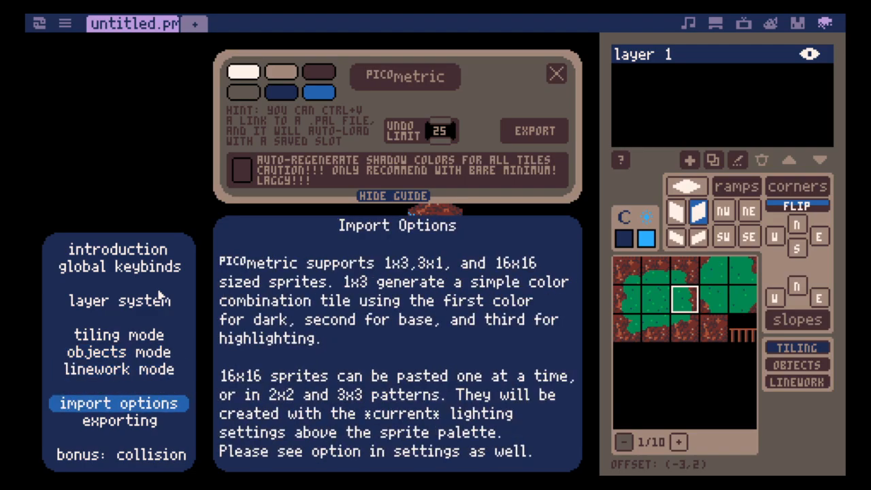
pyautogui.scroll(-1, 160, 294)
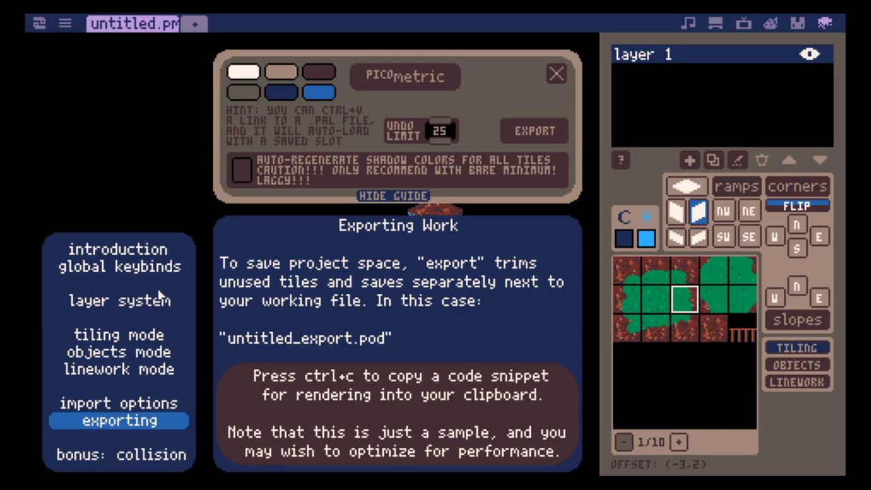
pyautogui.scroll(-1, 159, 316)
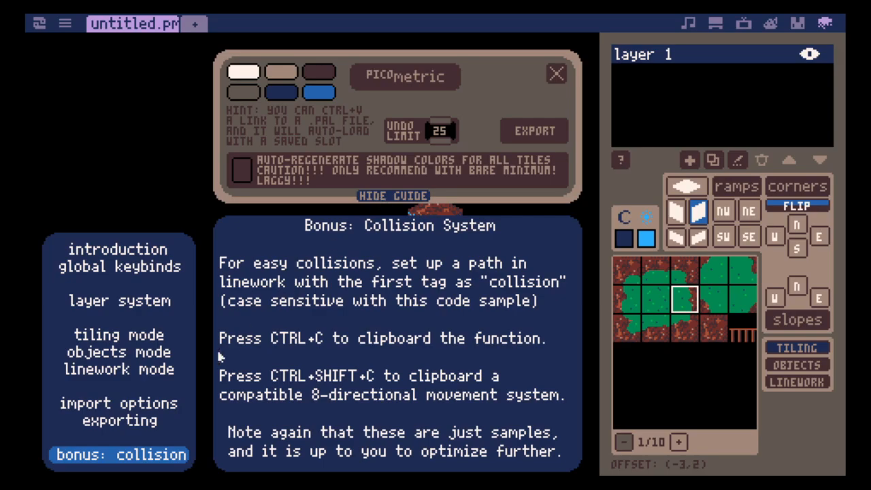
pyautogui.click(133, 425)
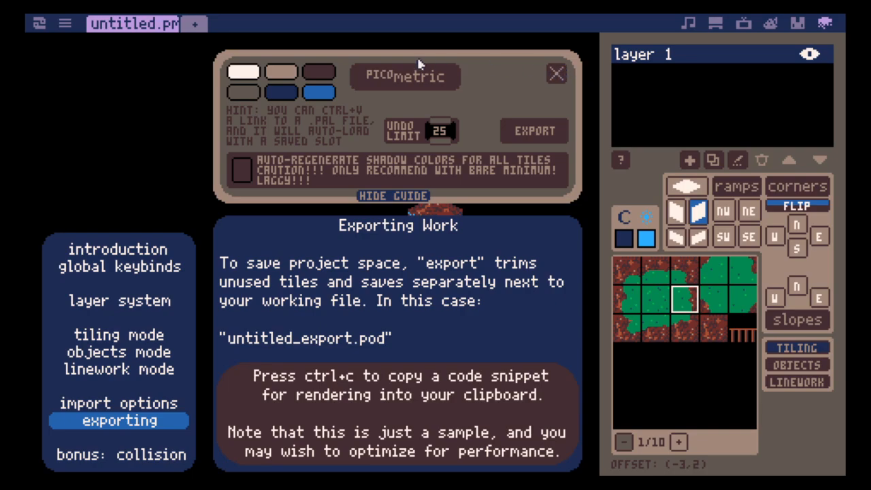
# - Hide the guide, toggle automatic shadow color regeneration for all tiles, and leave the settings
pyautogui.click(380, 196)
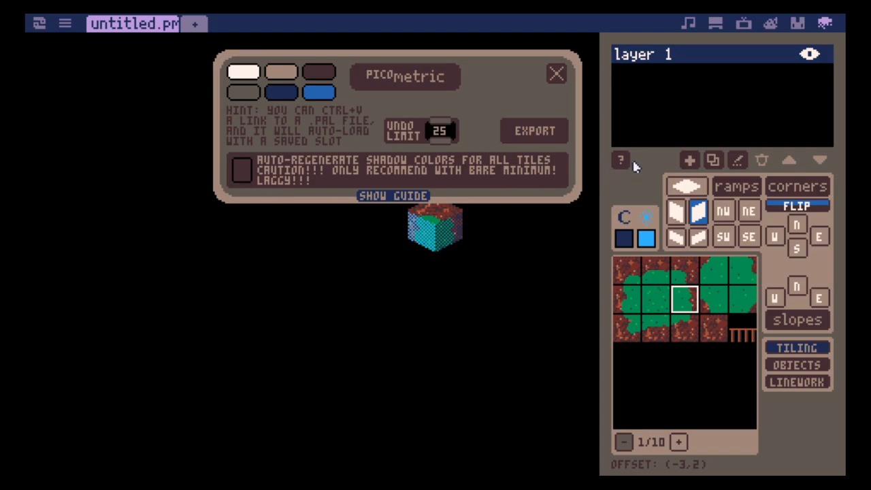
pyautogui.click(243, 173)
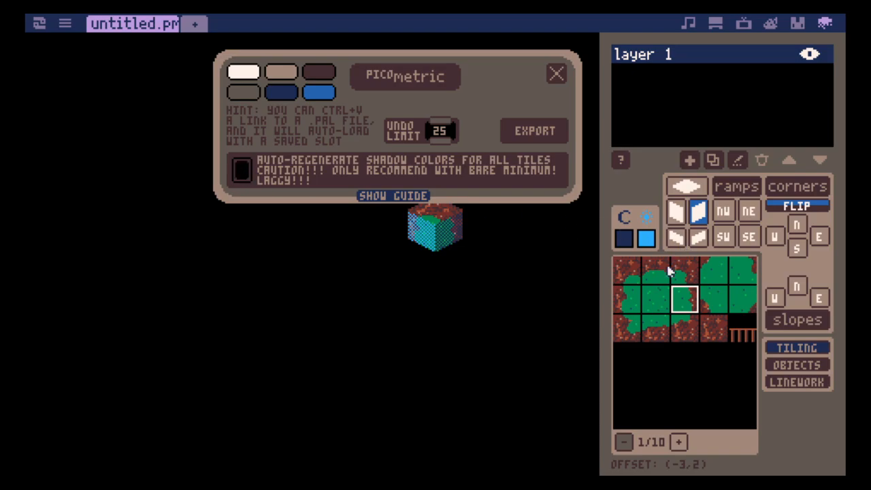
pyautogui.click(557, 75)
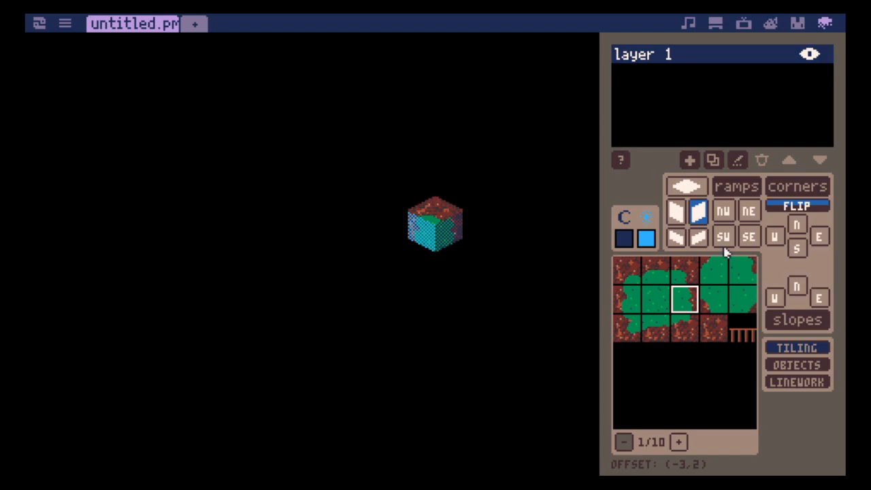
# - Delete every edge and corner tile of the 3x3 grass-on-dirt block from the palette, keeping only the central grass tile
pyautogui.click(690, 329)
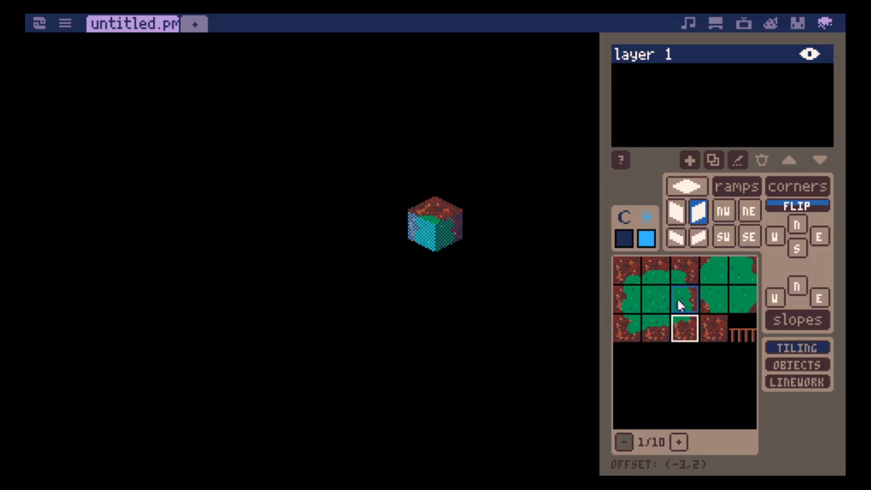
pyautogui.click(684, 301)
pyautogui.press('Delete')
pyautogui.click(686, 274)
pyautogui.press('Delete')
pyautogui.click(656, 273)
pyautogui.press('Delete')
pyautogui.click(619, 276)
pyautogui.press('Delete')
pyautogui.click(626, 302)
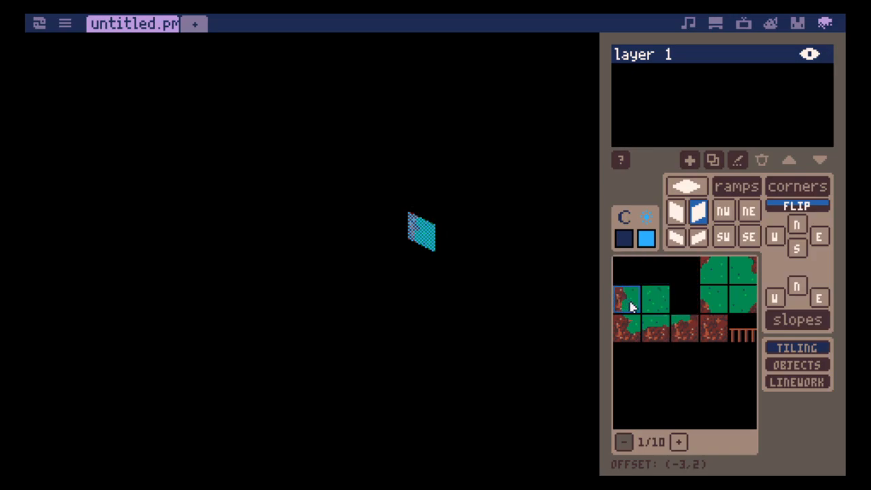
pyautogui.click(653, 333)
# - Delete the four tiles of the 2x2 grass block and the fence tile from the palette
pyautogui.press('Delete')
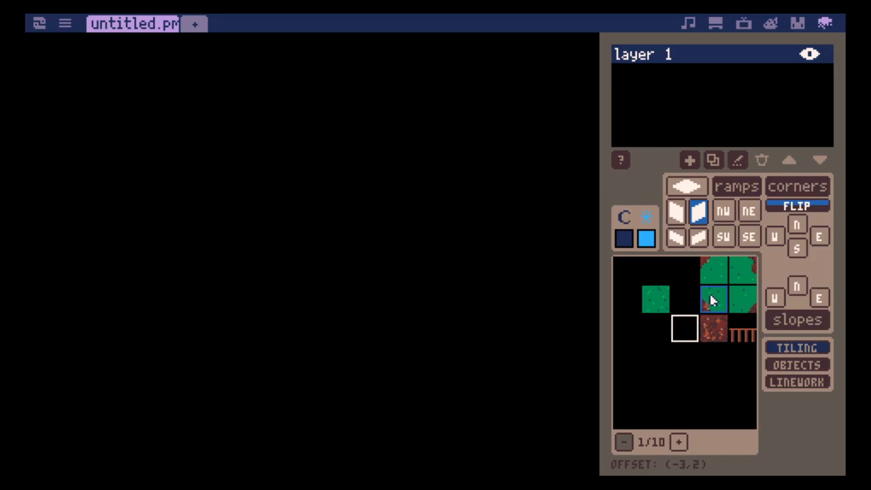
pyautogui.click(713, 300)
pyautogui.press('Delete')
pyautogui.click(725, 276)
pyautogui.press('Delete')
pyautogui.click(739, 275)
pyautogui.press('Delete')
pyautogui.click(748, 300)
pyautogui.press('Delete')
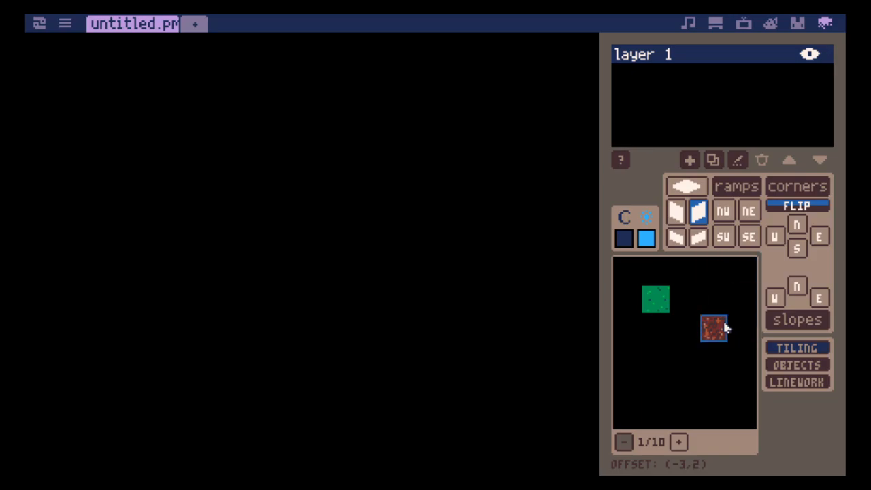
# - Build a dirt cube from a flat top tile and two side wall tiles in the canvas
pyautogui.click(724, 328)
pyautogui.click(693, 186)
pyautogui.click(442, 192)
pyautogui.press('2')
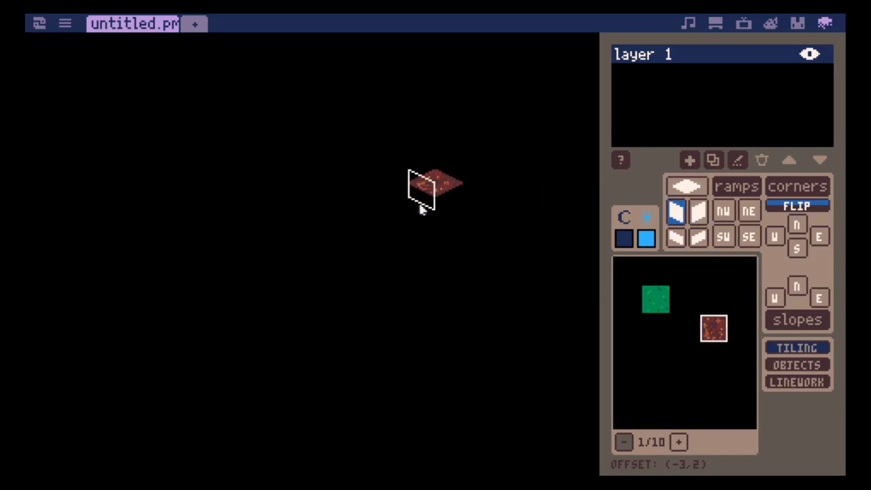
pyautogui.click(422, 219)
pyautogui.press('3')
pyautogui.click(447, 211)
# - Build a grass cube in front of the dirt cube from a flat top tile and two side wall tiles
pyautogui.click(658, 306)
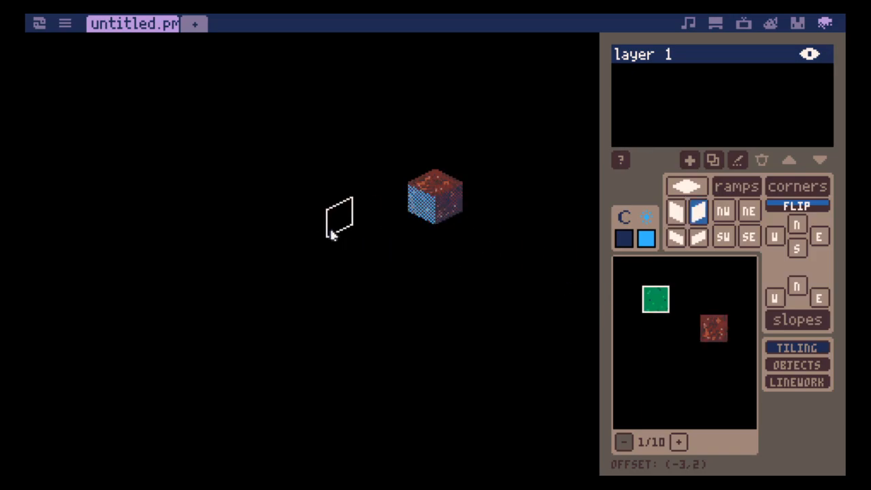
pyautogui.press('1')
pyautogui.click(330, 228)
pyautogui.press('2')
pyautogui.click(312, 258)
pyautogui.press('3')
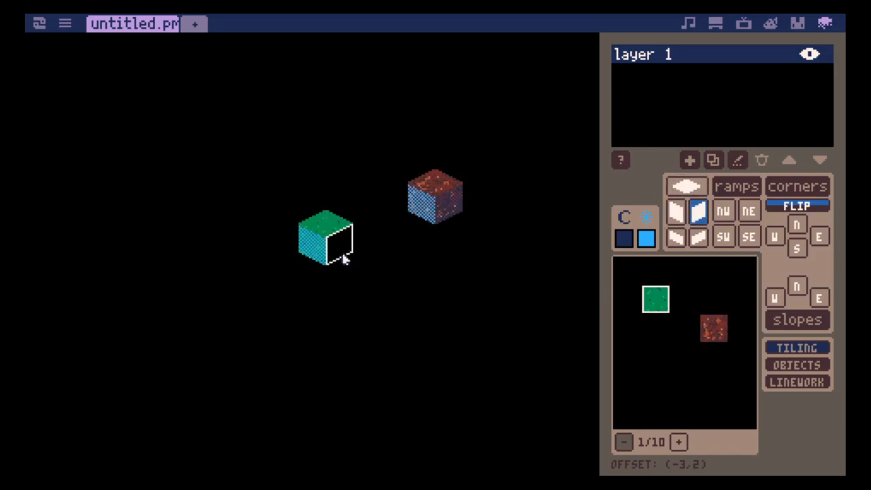
pyautogui.click(343, 256)
# - Add a NW and a NE grass ramp at the base of the grass cube's two visible sides
pyautogui.press('5')
pyautogui.press('2')
pyautogui.press('4')
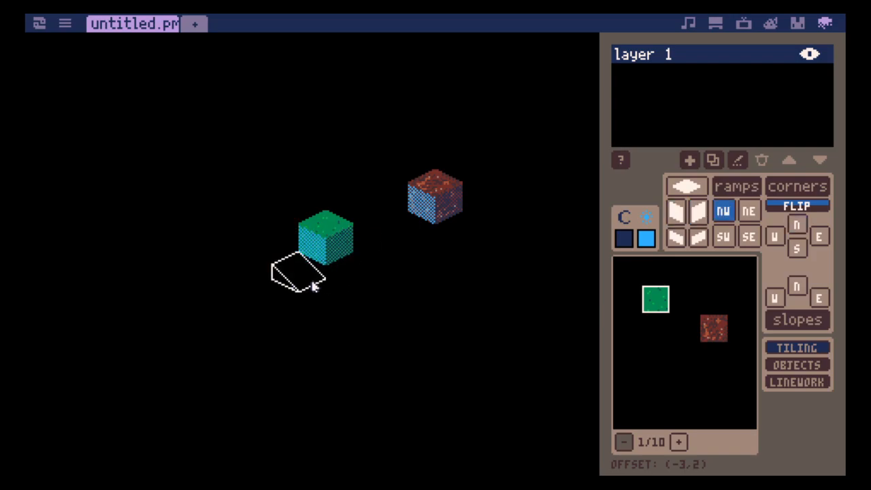
pyautogui.click(359, 286)
pyautogui.press('5')
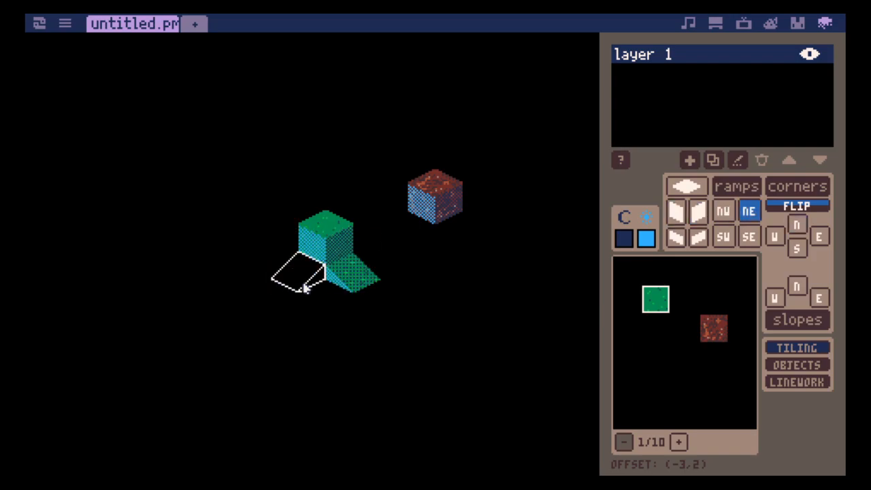
pyautogui.click(305, 289)
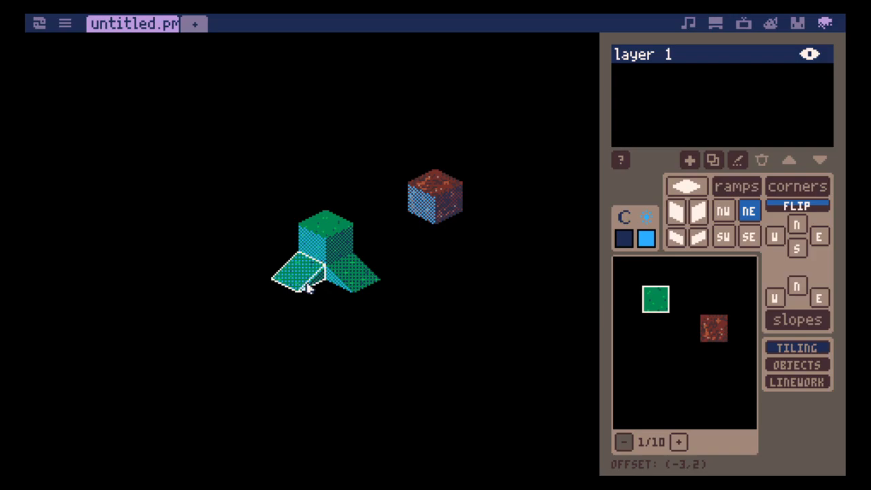
# - Add a NE and a NW dirt ramp at the base of the dirt cube's two visible sides
pyautogui.press('Down')
pyautogui.click(422, 249)
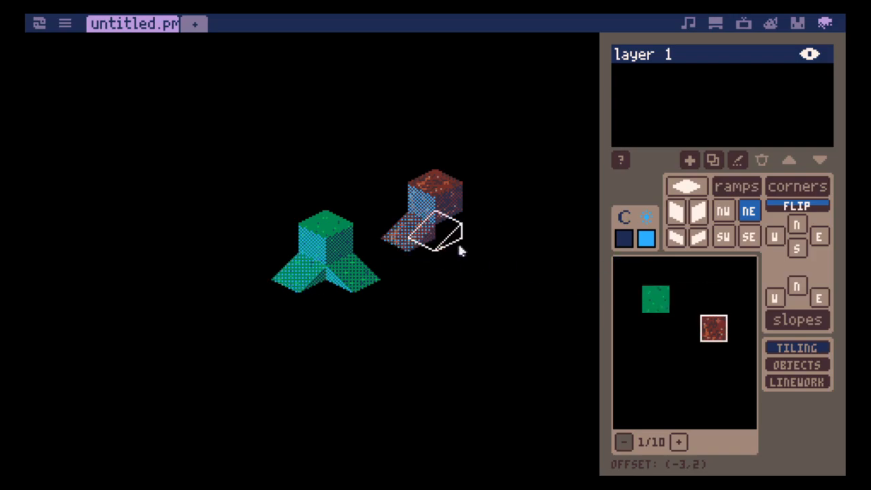
pyautogui.press('4')
pyautogui.click(474, 249)
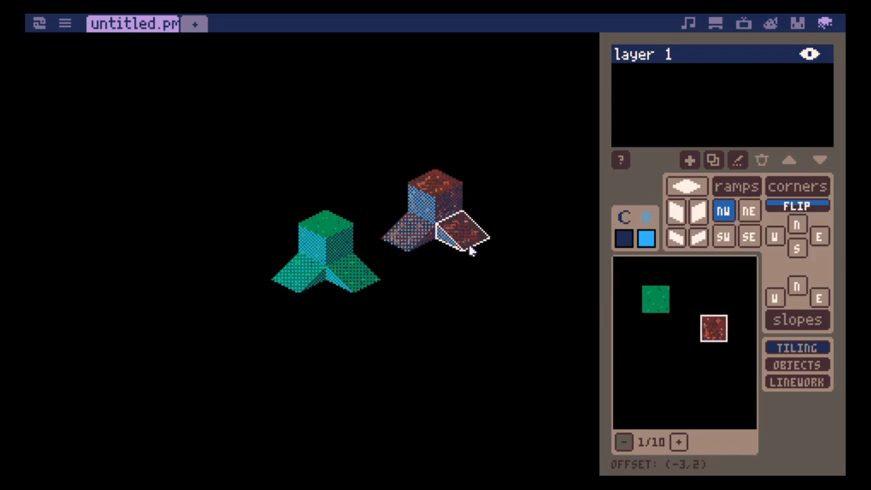
pyautogui.press('Left')
pyautogui.press('Up')
pyautogui.press('Down')
pyautogui.press('Right')
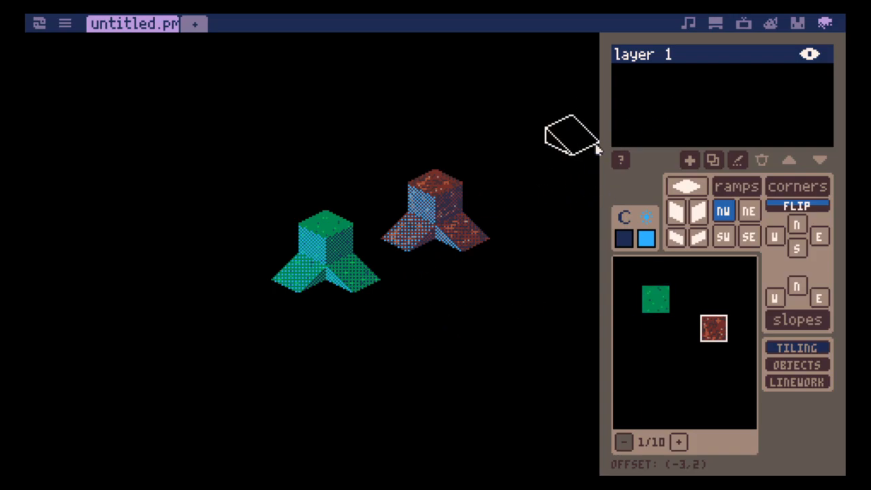
# - Change the shadow color to dark purple and the light color to lavender for the shaded tile faces
pyautogui.click(625, 240)
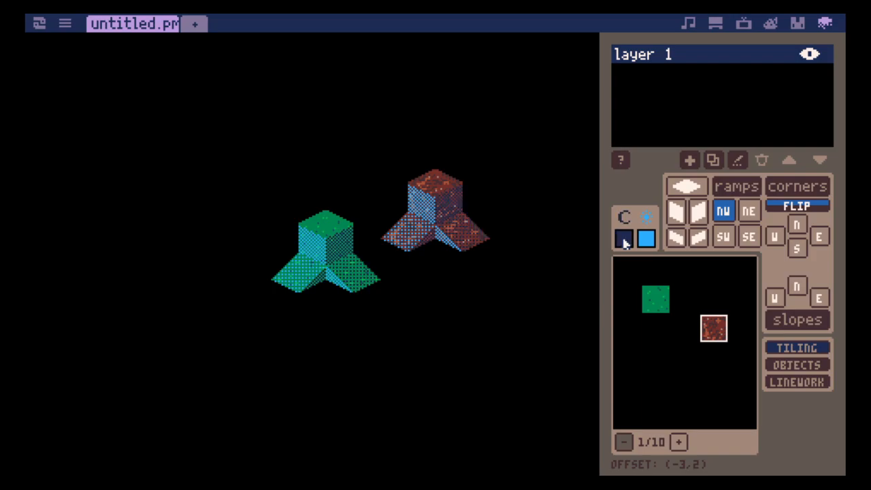
pyautogui.click(624, 239)
pyautogui.click(625, 240)
pyautogui.click(625, 240)
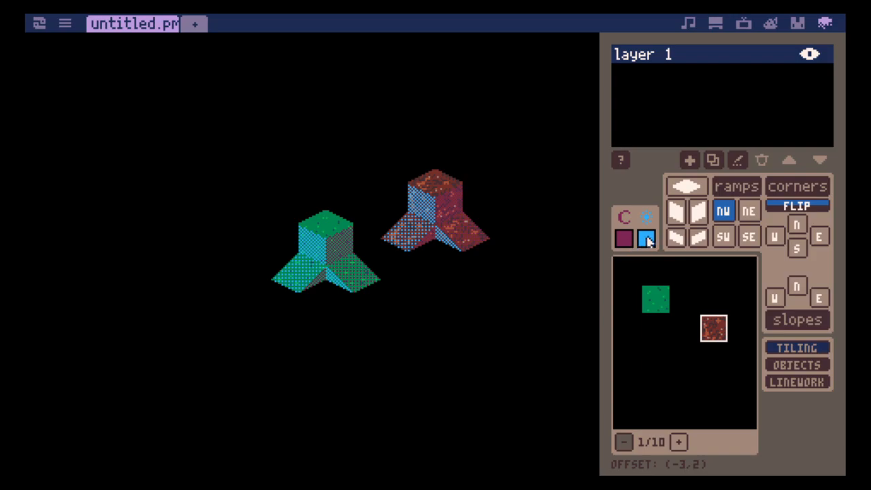
pyautogui.click(646, 239)
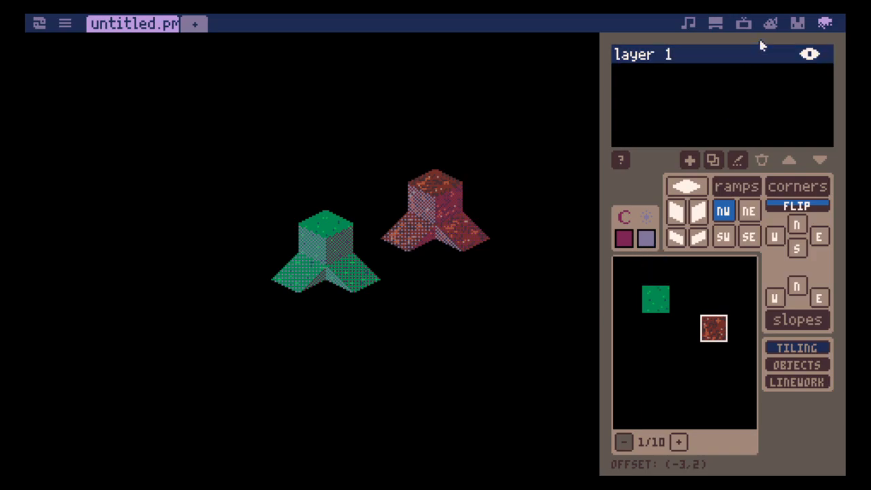
# - Copy the 3x3 grass-on-dirt sprites from the sprite sheet and paste them into the tile palette around the grass tile
pyautogui.click(798, 23)
pyautogui.moveTo(626, 294); pyautogui.dragTo(674, 347)
pyautogui.hotkey('ctrl', 'c')
pyautogui.click(825, 23)
pyautogui.click(647, 273)
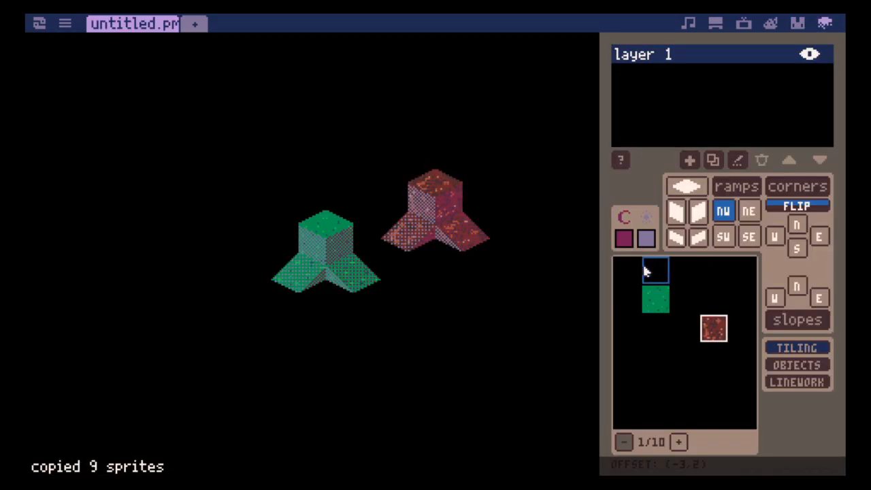
pyautogui.press('Tab')
pyautogui.click(245, 172)
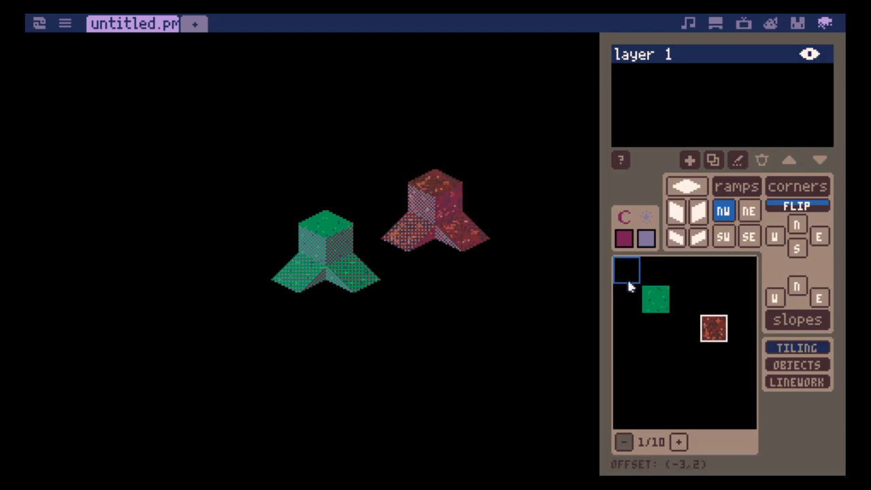
pyautogui.hotkey('ctrl', 'v')
# - Copy the 2x2 grass block with dirt corners from the sprite sheet and paste it beside the 3x3 block in the palette
pyautogui.click(799, 23)
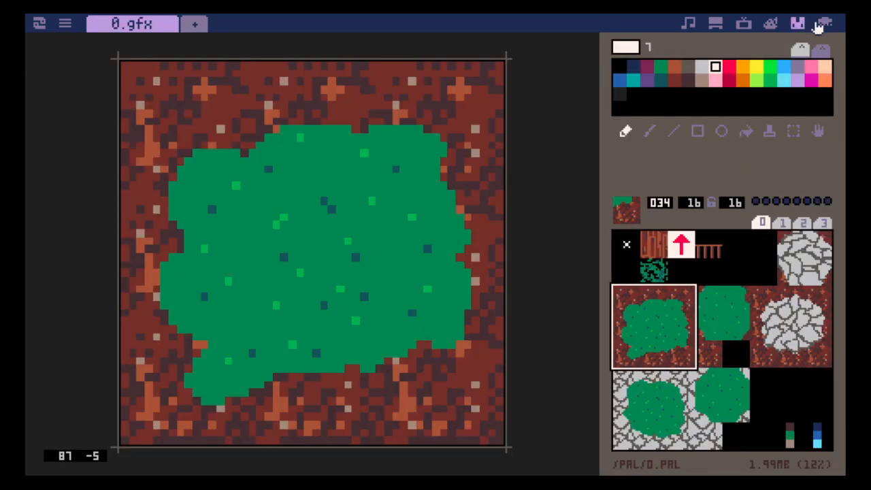
pyautogui.click(819, 25)
pyautogui.click(801, 25)
pyautogui.moveTo(708, 294); pyautogui.dragTo(741, 342)
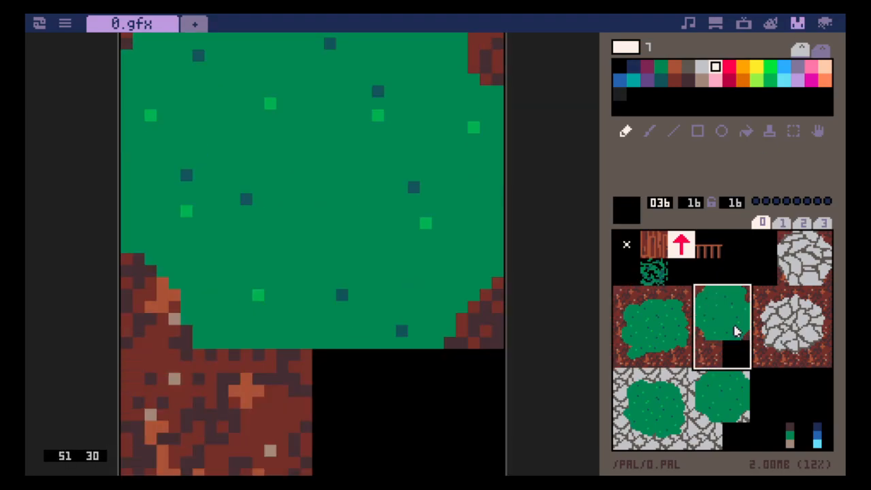
pyautogui.moveTo(710, 297); pyautogui.dragTo(739, 330)
pyautogui.click(825, 24)
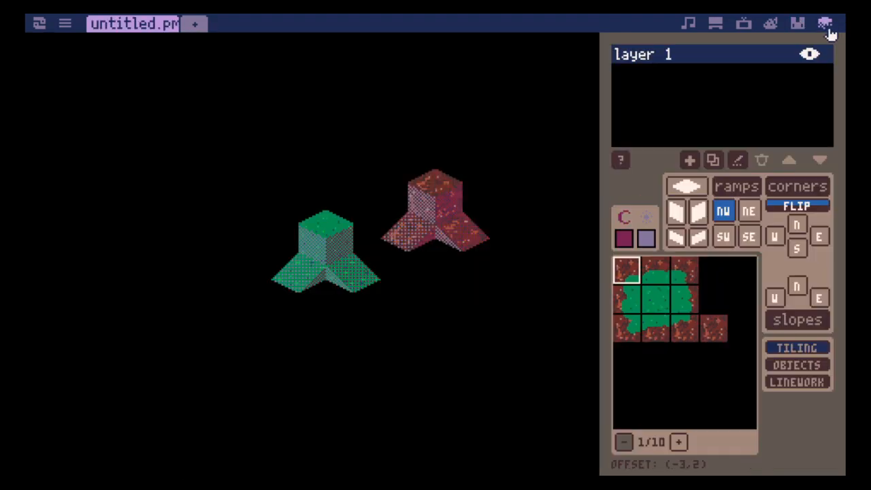
pyautogui.click(715, 272)
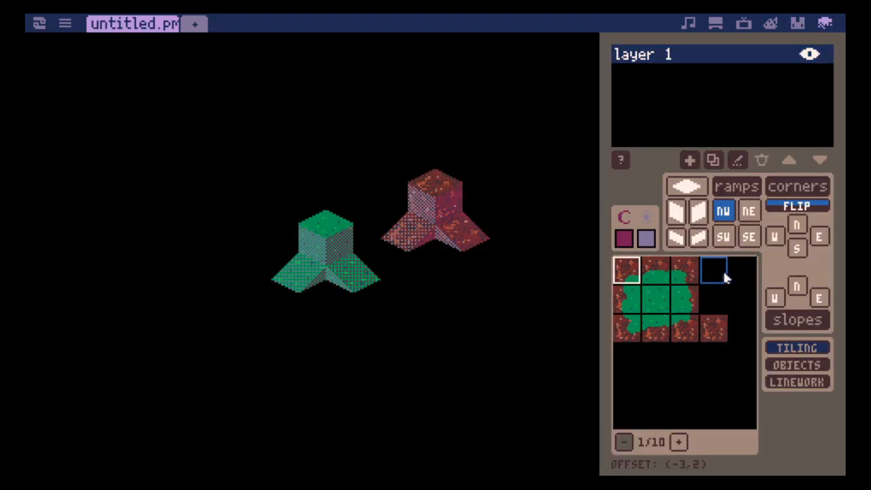
pyautogui.click(798, 23)
pyautogui.hotkey('ctrl', 'c')
pyautogui.click(825, 23)
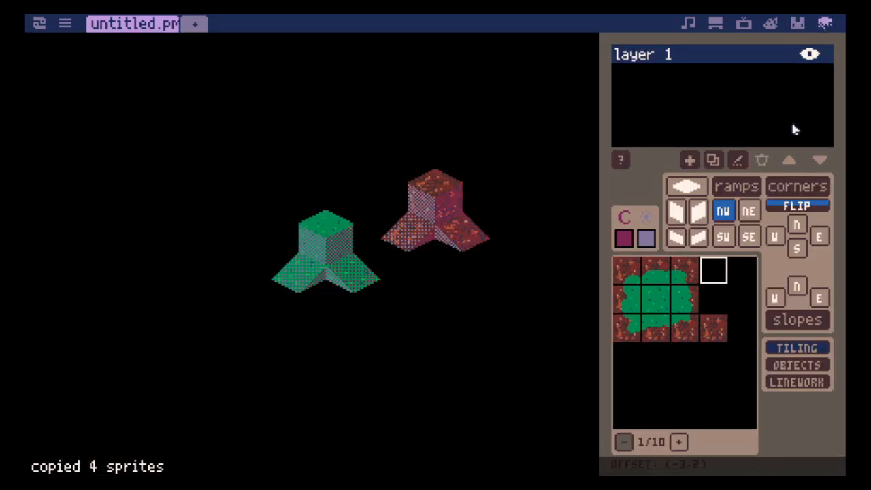
pyautogui.hotkey('ctrl', 'v')
# - Copy the fence sprite from the sprite sheet and paste it beside the dirt tile in the palette
pyautogui.click(798, 24)
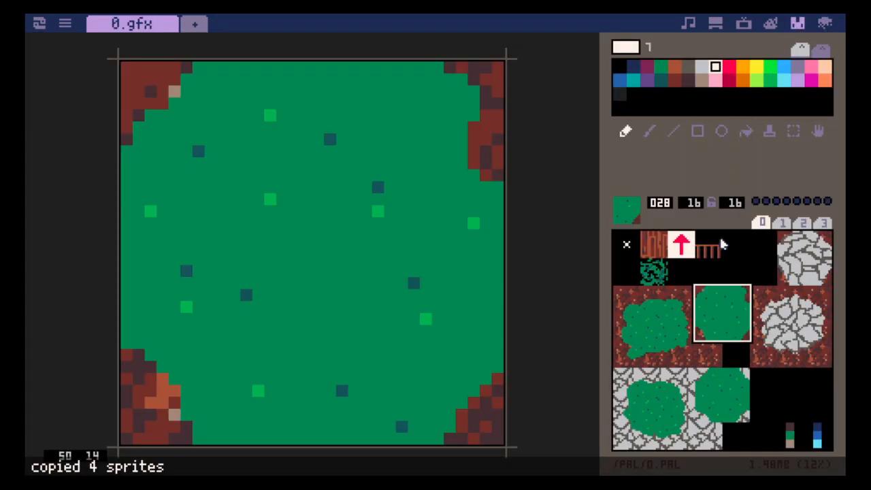
pyautogui.click(722, 245)
pyautogui.hotkey('ctrl', 'c')
pyautogui.click(825, 23)
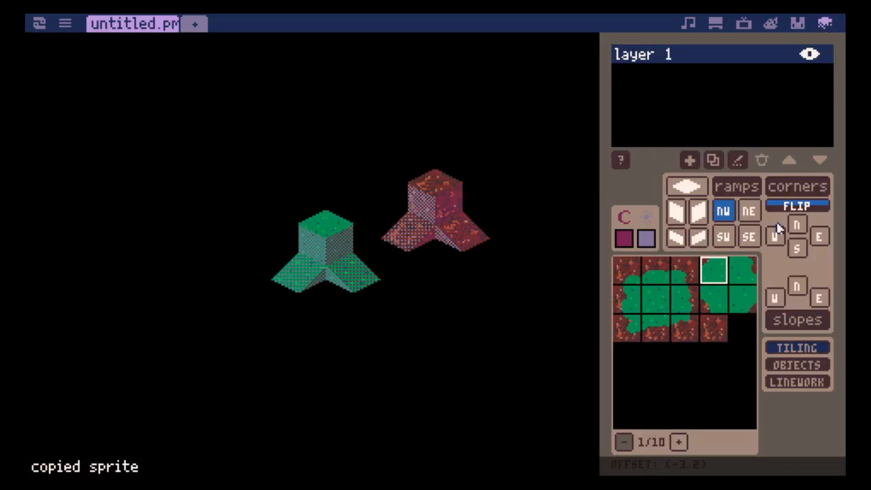
pyautogui.click(752, 326)
pyautogui.hotkey('ctrl', 'v')
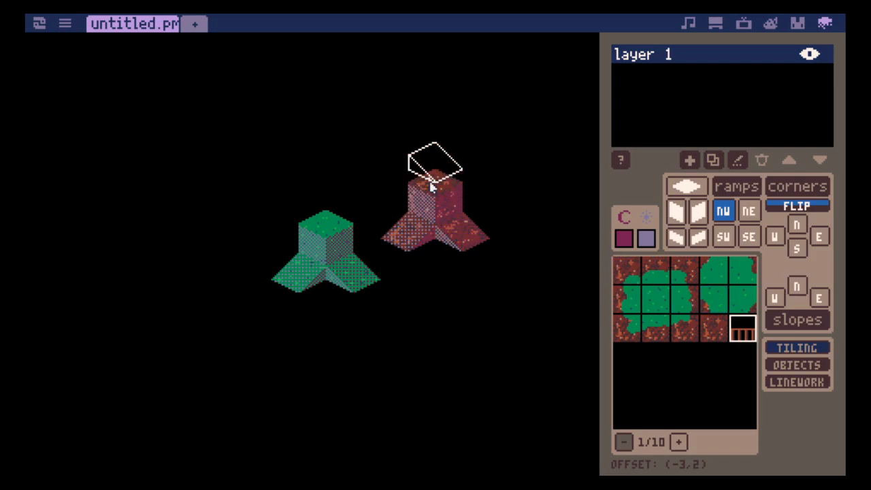
# - Fill the gap between the two grass ramps with a flipped N corner piece in grass, and switch to the N slope shape
pyautogui.click(718, 335)
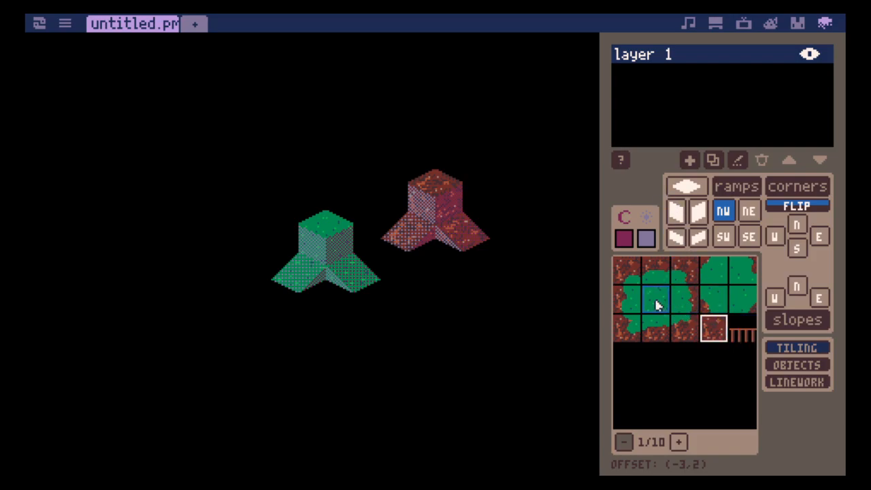
pyautogui.press('c')
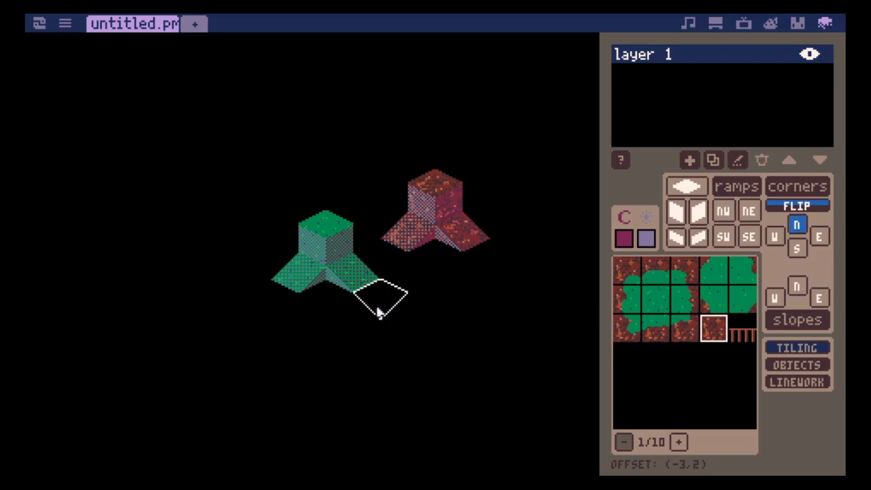
pyautogui.press('f')
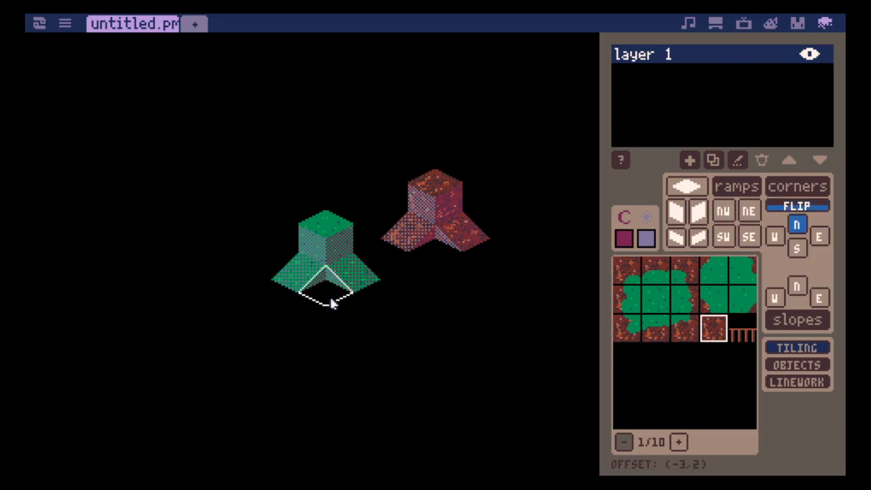
pyautogui.click(656, 297)
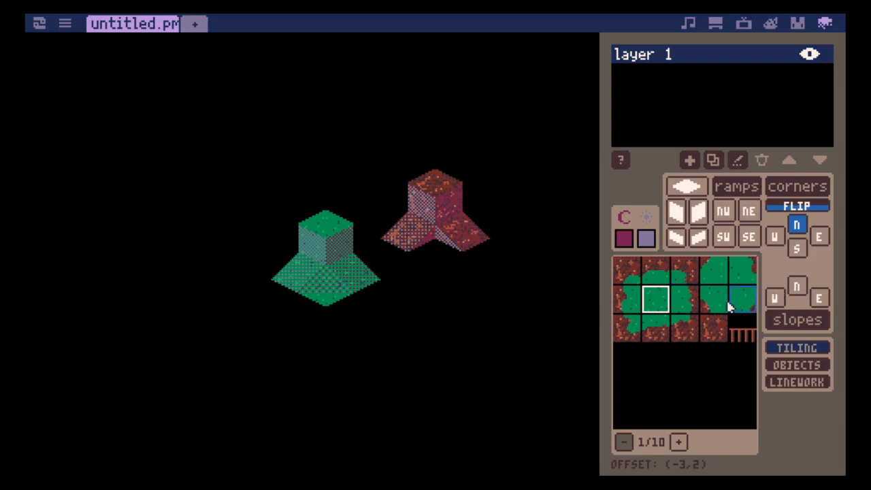
pyautogui.press('s')
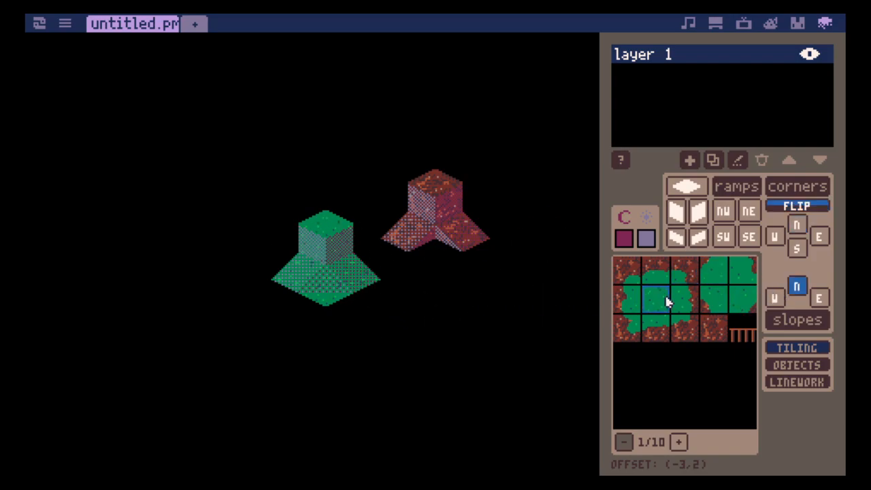
# - Add a new layer and delete layer 1 with its cubes and ramps
pyautogui.click(695, 165)
pyautogui.click(716, 71)
pyautogui.click(761, 156)
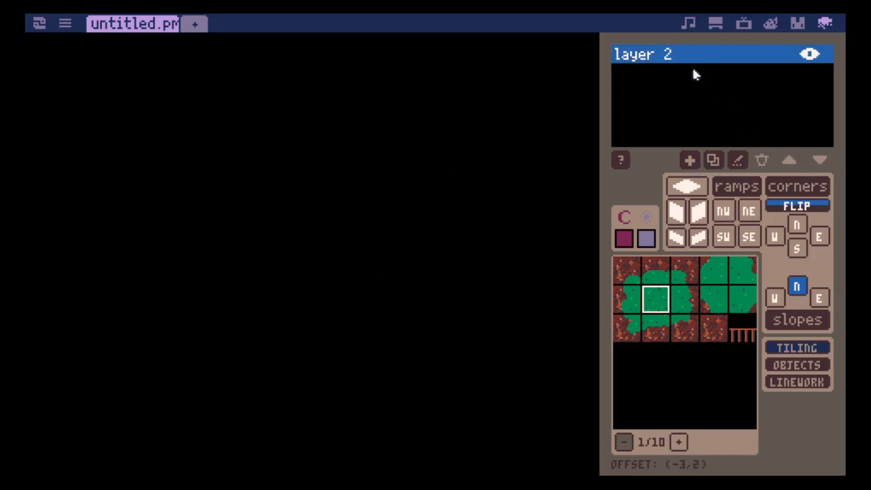
# - Lay a row of two flat grass tiles ending in a dirt-edged grass tile, erasing the misplaced edge tile
pyautogui.press('Tab')
pyautogui.press('Tab')
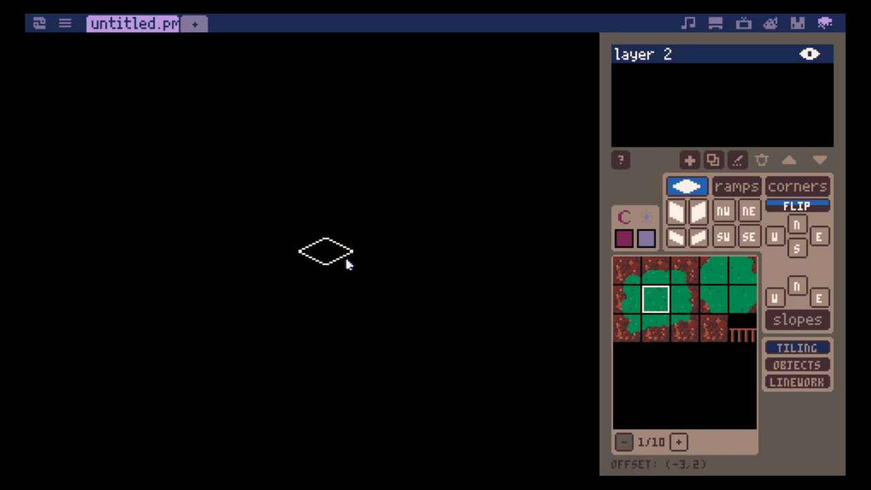
pyautogui.moveTo(347, 265); pyautogui.dragTo(369, 278)
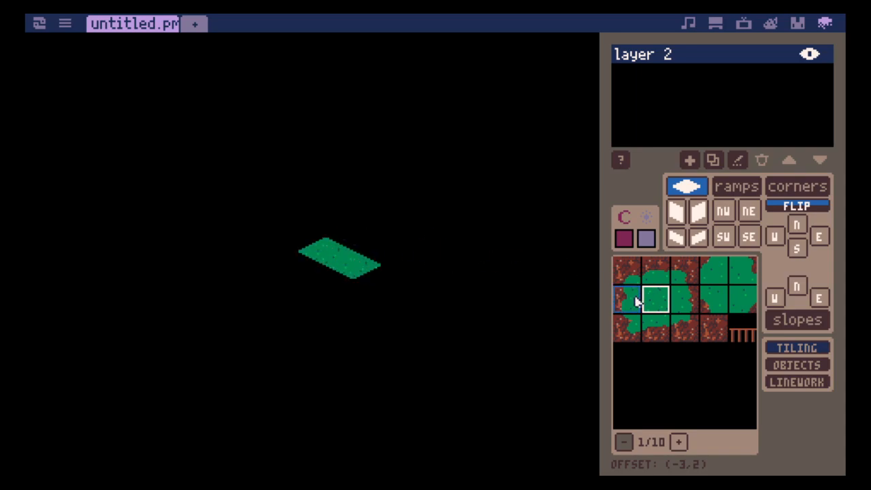
pyautogui.click(685, 299)
pyautogui.click(379, 254)
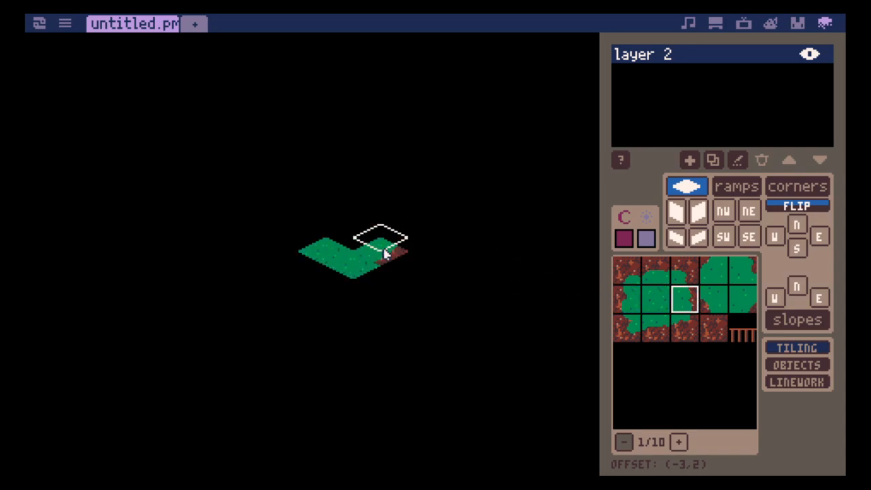
pyautogui.rightClick(385, 255)
pyautogui.click(381, 284)
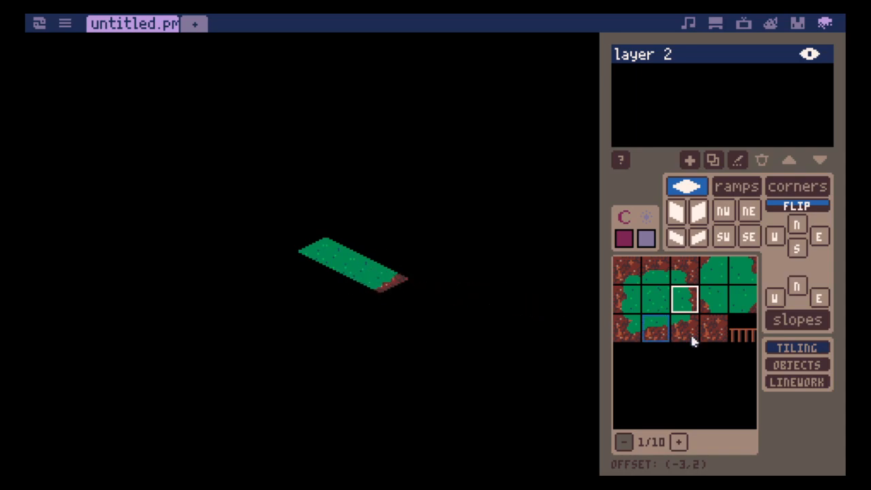
# - Place two adjoining NW dirt ramps at the dirt-edged end of the grass row
pyautogui.click(713, 331)
pyautogui.press('3')
pyautogui.press('4')
pyautogui.press('2')
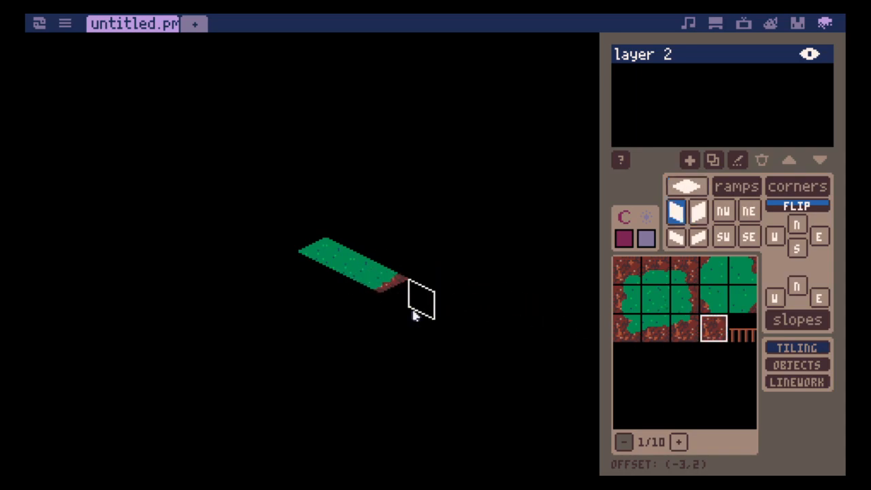
pyautogui.press('4')
pyautogui.click(415, 312)
pyautogui.click(396, 328)
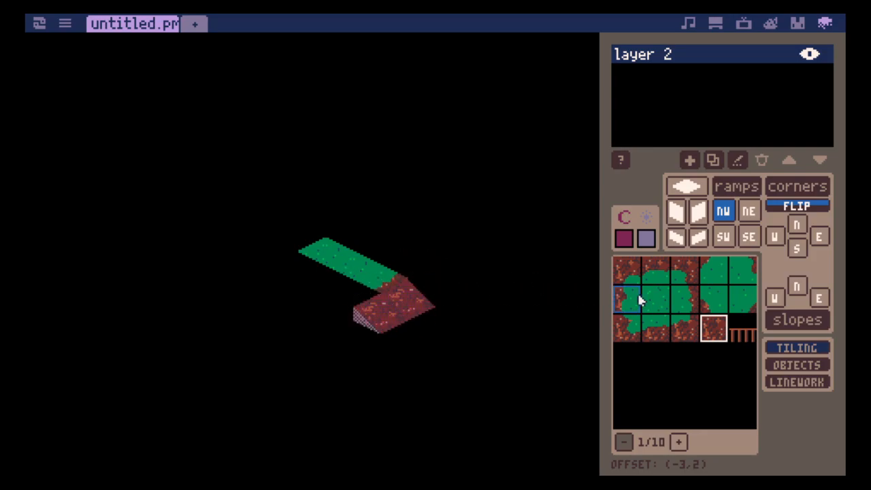
# - Place the dirt corner tile and the dirt-edged grass tile flat along the front side of the grass row
pyautogui.click(686, 326)
pyautogui.press('1')
pyautogui.click(359, 301)
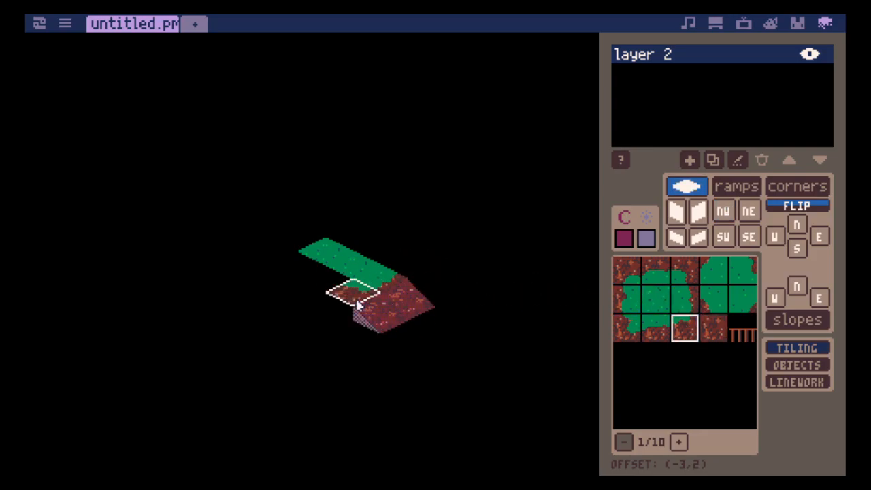
pyautogui.click(655, 328)
pyautogui.click(325, 284)
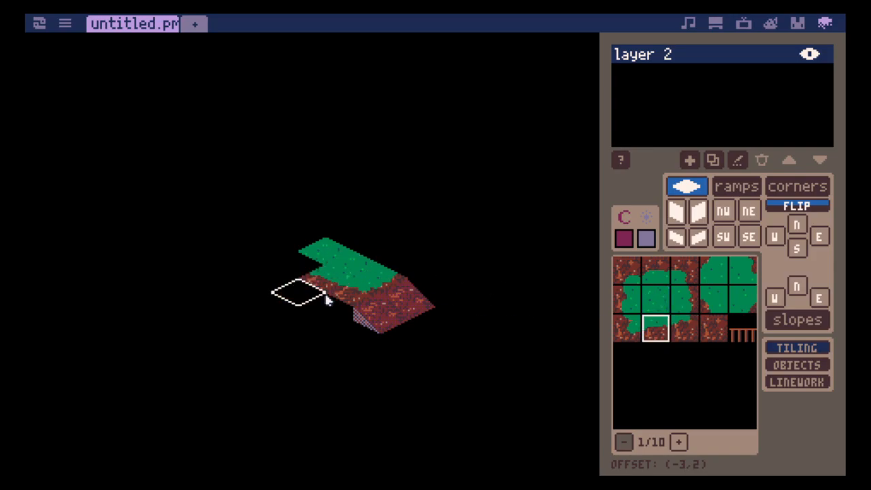
# - Place a dirt north corner piece and a dirt north slope piece on the hillside in front of the dirt-edged grass tiles
pyautogui.click(708, 339)
pyautogui.press('4')
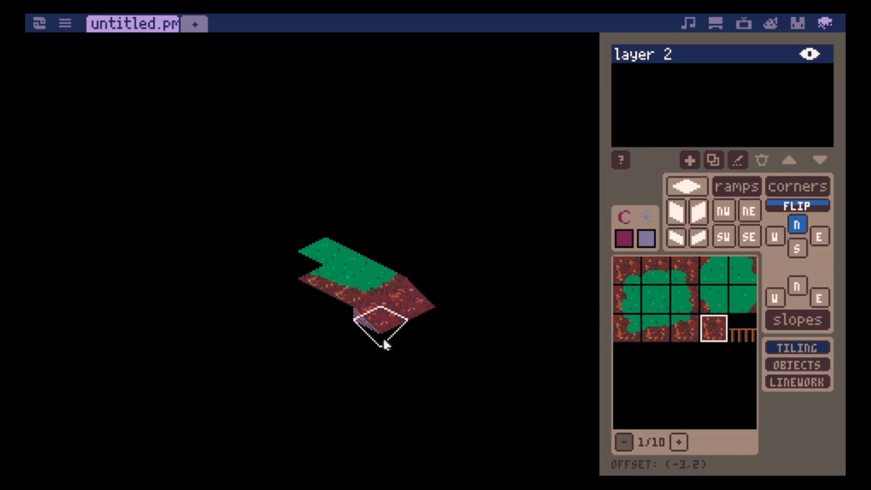
pyautogui.press('f')
pyautogui.press('f')
pyautogui.click(345, 336)
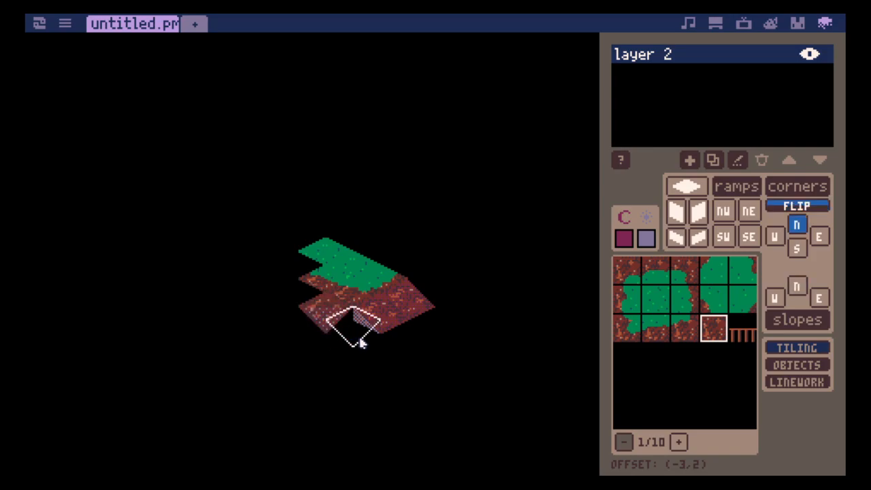
pyautogui.press('f')
# - Extend the dirt hillside with another north corner piece at its front and a north slope piece on its west side
pyautogui.press('f')
pyautogui.press('5')
pyautogui.click(363, 357)
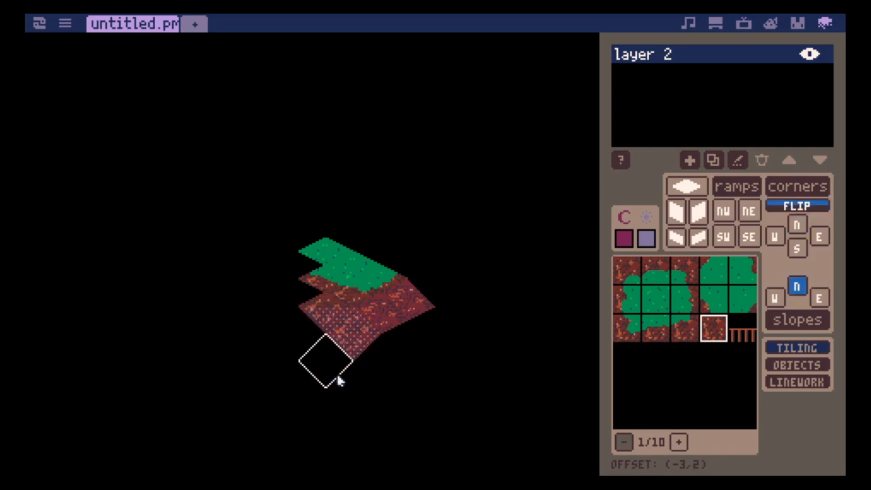
pyautogui.press('4')
pyautogui.press('f')
pyautogui.press('f')
pyautogui.click(333, 371)
pyautogui.press('5')
# - Add two more dirt north corner pieces on the hillside's west side and fill the gap below the grass with a flat dirt tile
pyautogui.press('f')
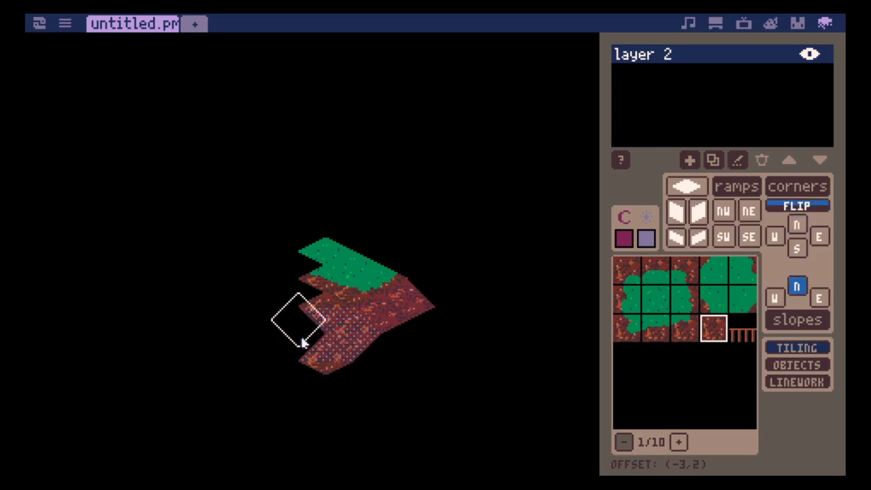
pyautogui.click(317, 350)
pyautogui.press('4')
pyautogui.press('f')
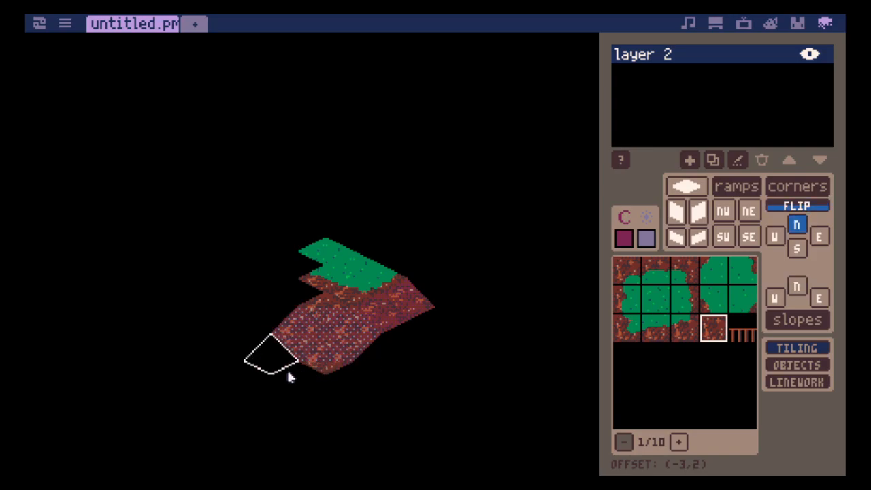
pyautogui.click(289, 371)
pyautogui.press('5')
pyautogui.press('f')
pyautogui.press('4')
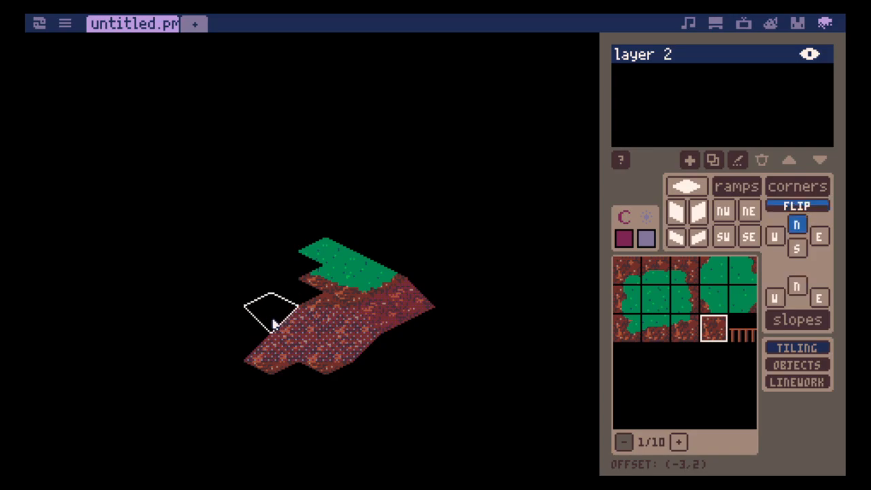
pyautogui.click(273, 323)
pyautogui.press('1')
pyautogui.click(300, 302)
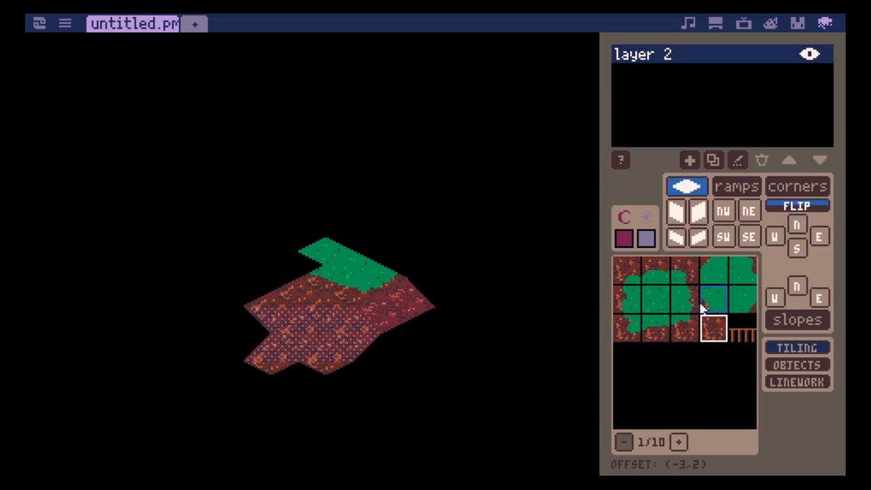
# - Extend the flat grass westward with an inner-corner grass tile, a dirt-edged grass tile and an outer-corner grass tile
pyautogui.click(740, 303)
pyautogui.click(311, 283)
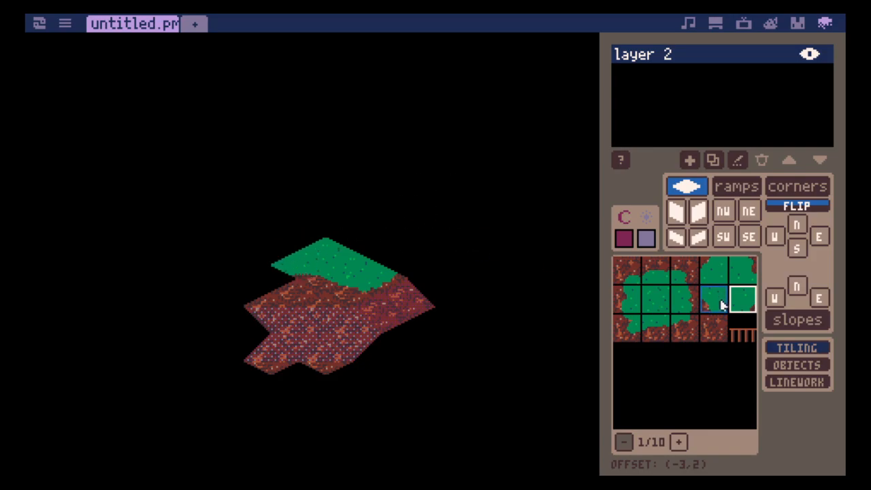
pyautogui.click(684, 299)
pyautogui.click(289, 294)
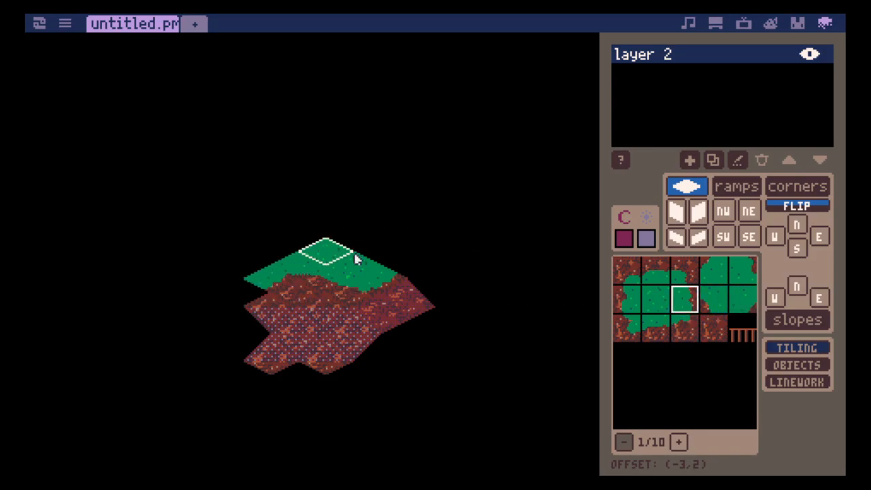
pyautogui.click(680, 338)
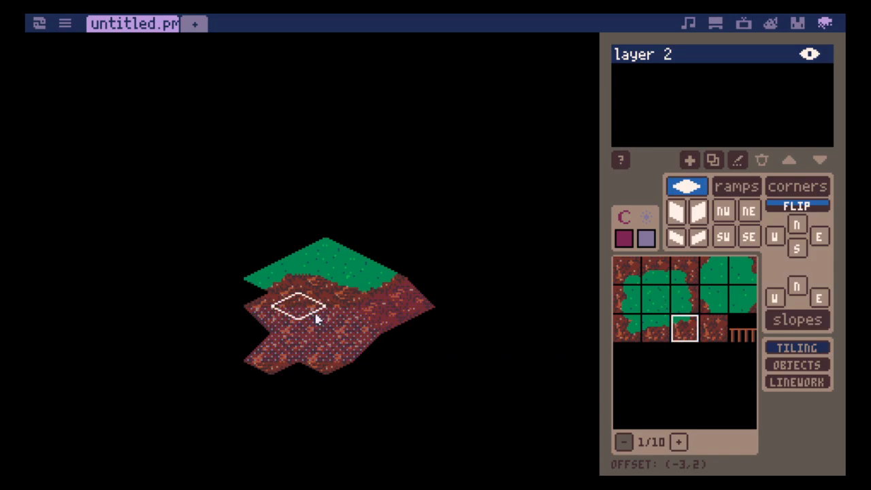
pyautogui.click(252, 303)
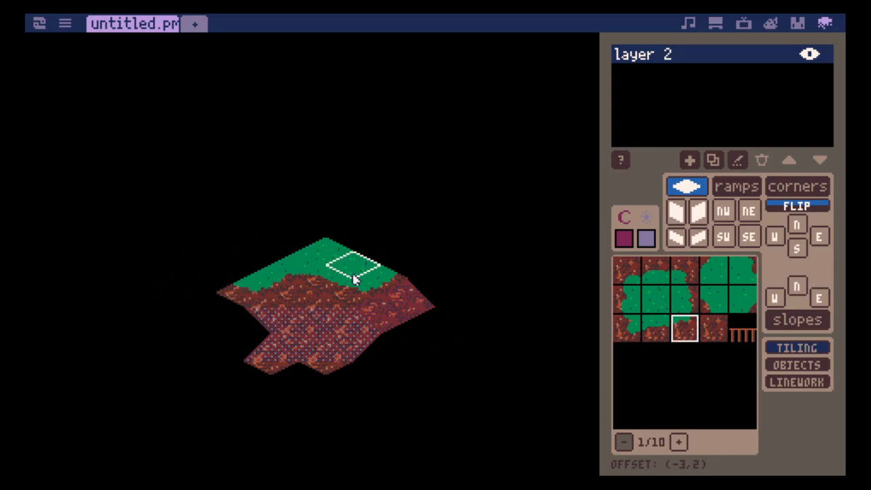
# - Place a dirt NE ramp below the west end of the grass and fill the gap beside it with a north corner piece
pyautogui.click(721, 332)
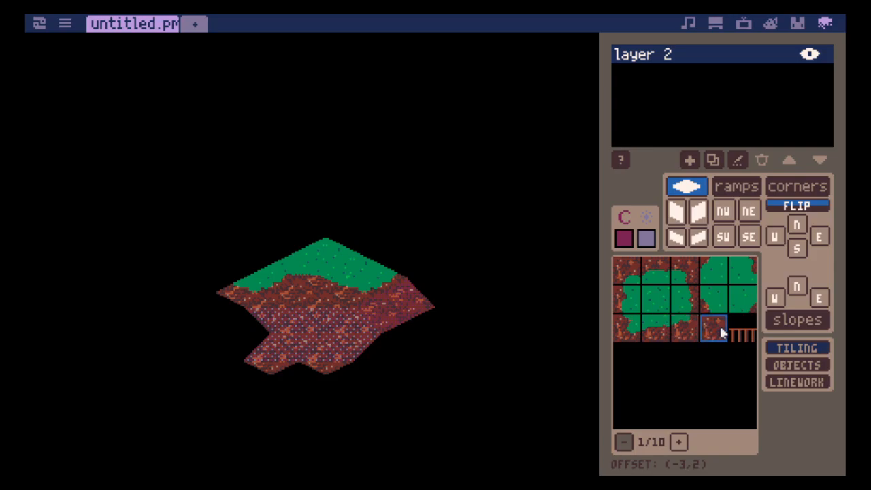
pyautogui.press('c')
pyautogui.press('f')
pyautogui.press('w')
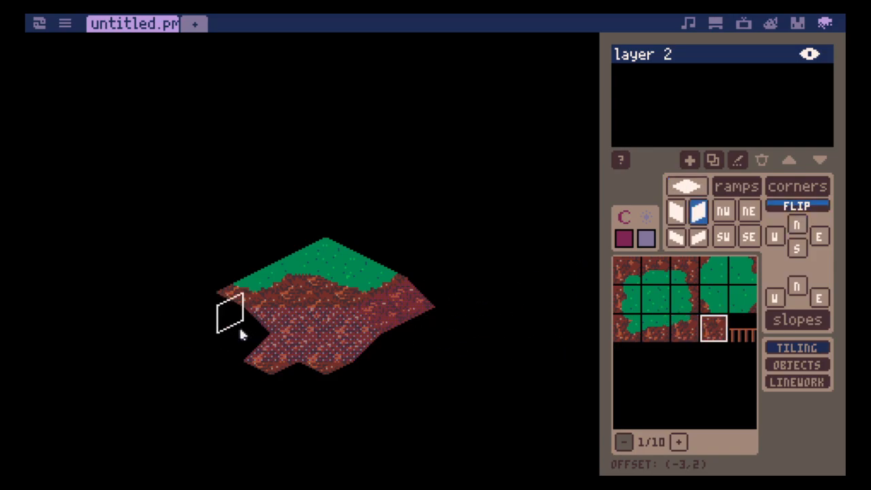
pyautogui.press('r')
pyautogui.click(237, 336)
pyautogui.press('c')
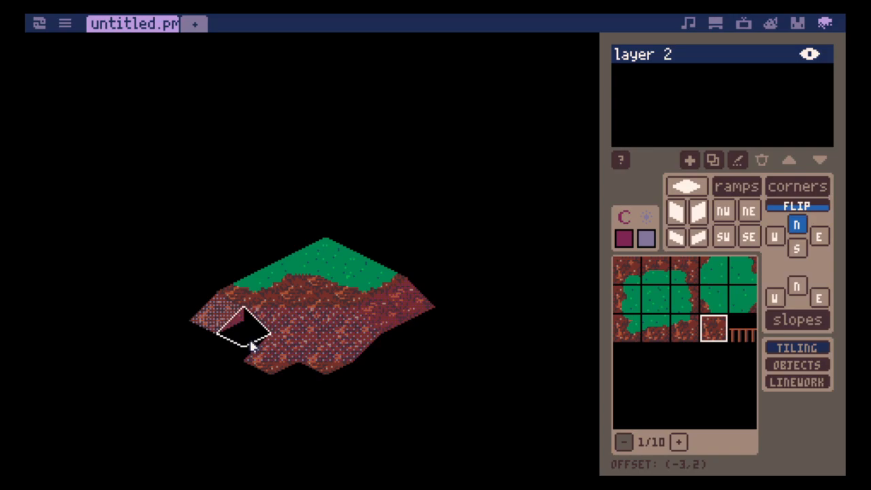
pyautogui.press('s')
# - Add a second dirt NE ramp further down the west side, with a north corner piece filling the gap beside it
pyautogui.press('w')
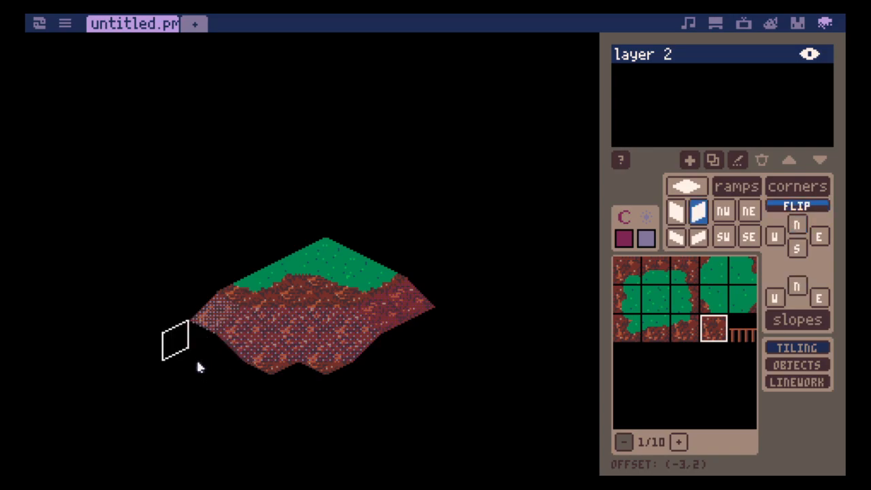
pyautogui.press('r')
pyautogui.click(196, 360)
pyautogui.press('c')
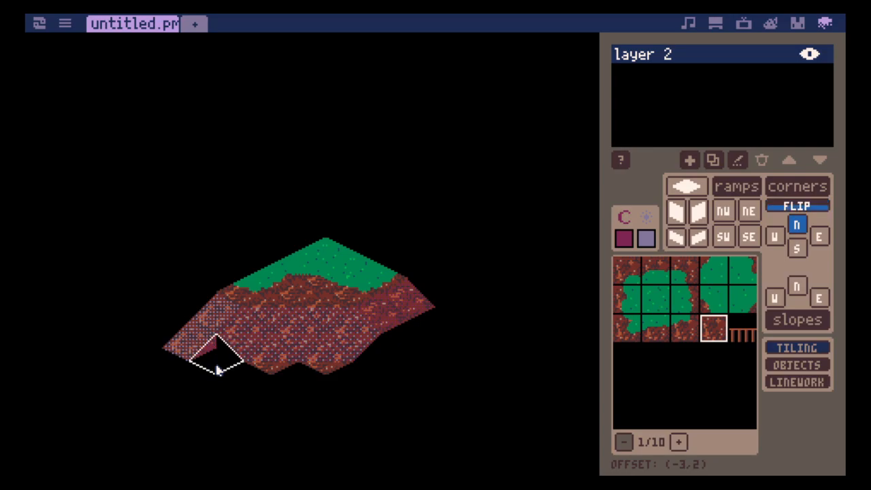
pyautogui.click(218, 370)
# - Lay flat dirt tiles along the front foot of the hillside
pyautogui.press('f')
pyautogui.click(252, 382)
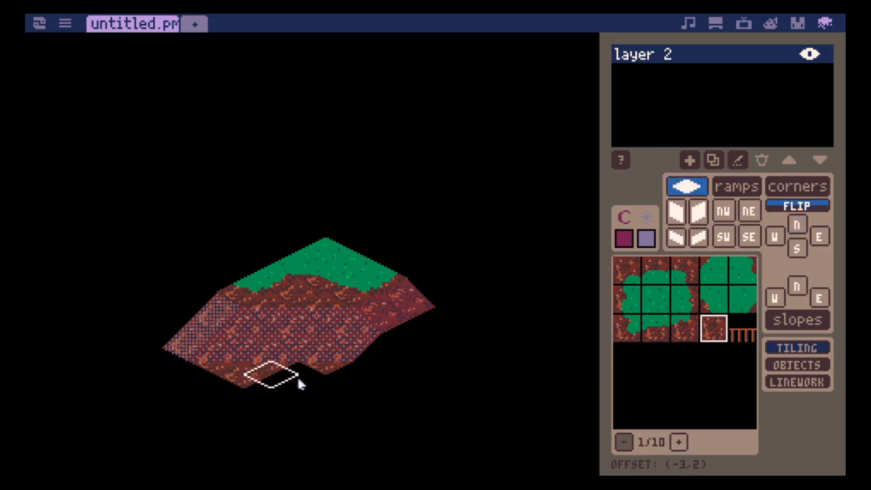
pyautogui.click(305, 380)
pyautogui.click(274, 397)
pyautogui.click(373, 381)
pyautogui.click(385, 362)
# - Fill the gap on the hillside's east side with a dirt north corner piece and dirt NW ramps
pyautogui.press('c')
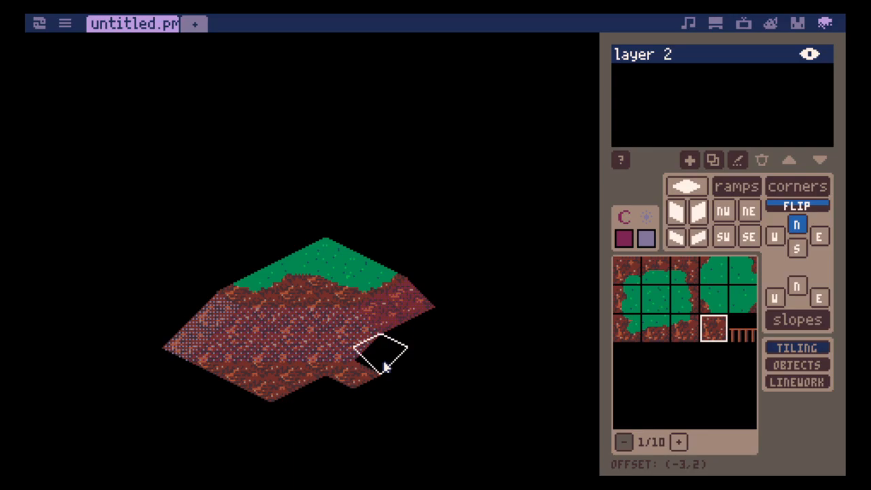
pyautogui.press('3')
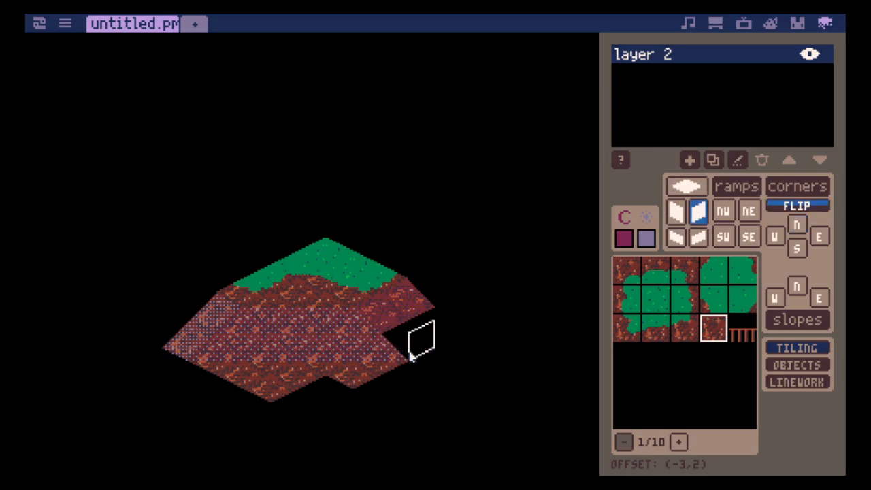
pyautogui.press('2')
pyautogui.press('4')
pyautogui.click(411, 356)
pyautogui.click(423, 343)
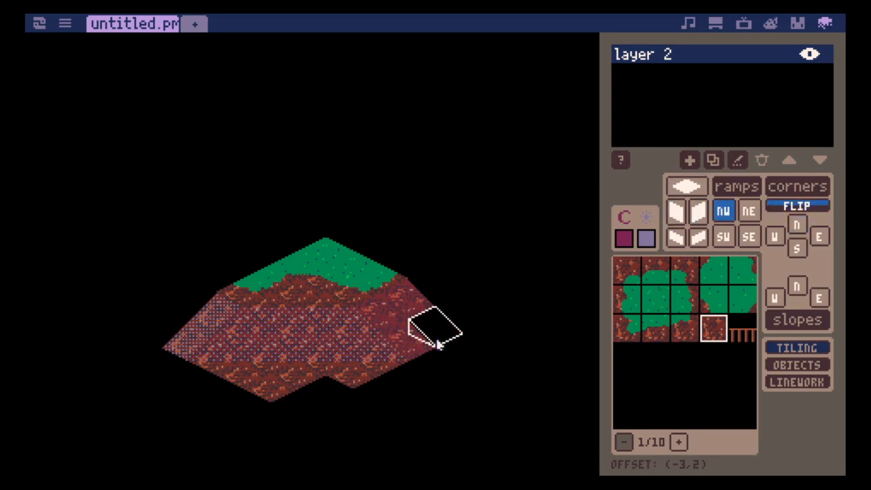
# - Place a row of three plain grass NW ramps along the back edge of the flat grass
pyautogui.click(655, 300)
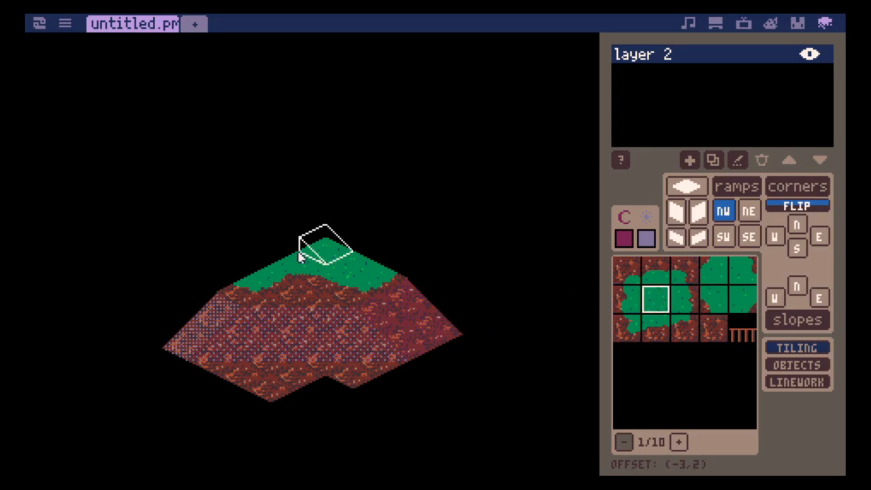
pyautogui.click(255, 264)
pyautogui.click(301, 242)
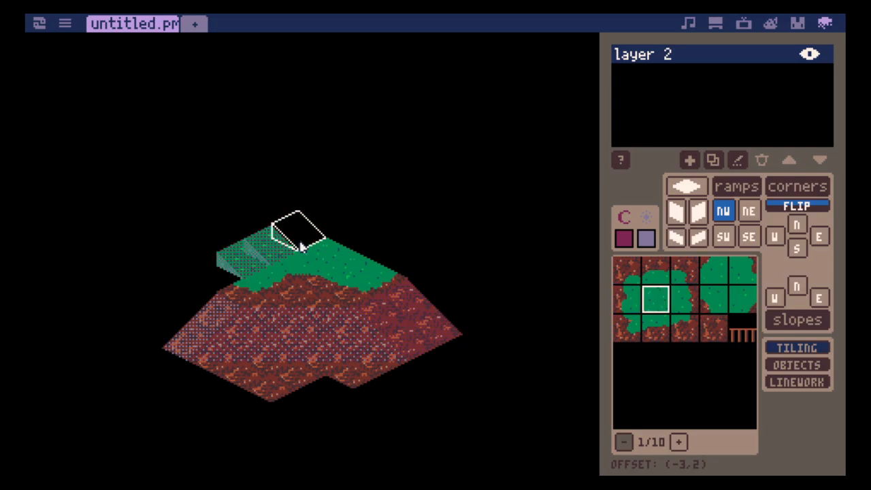
pyautogui.click(296, 246)
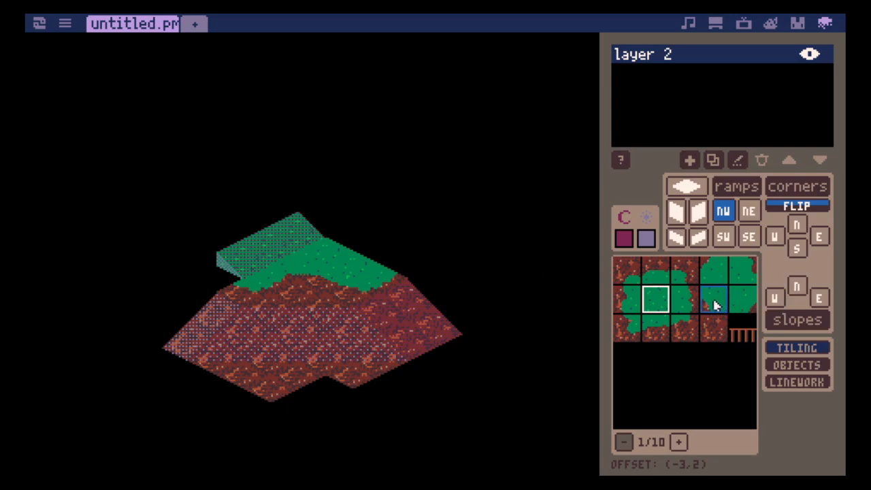
# - End the grass ramp row's west side with a dirt-cornered grass NW ramp, erasing the wrongly edged ramp placed first
pyautogui.click(632, 302)
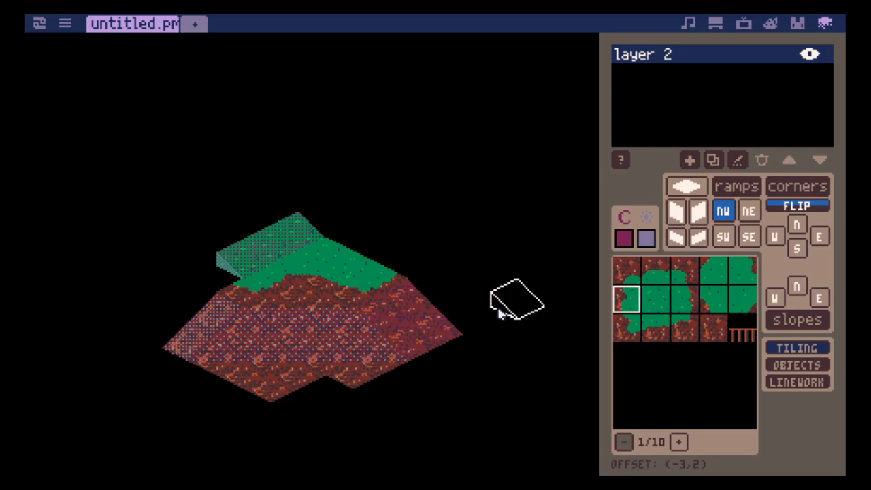
pyautogui.click(230, 287)
pyautogui.rightClick(236, 286)
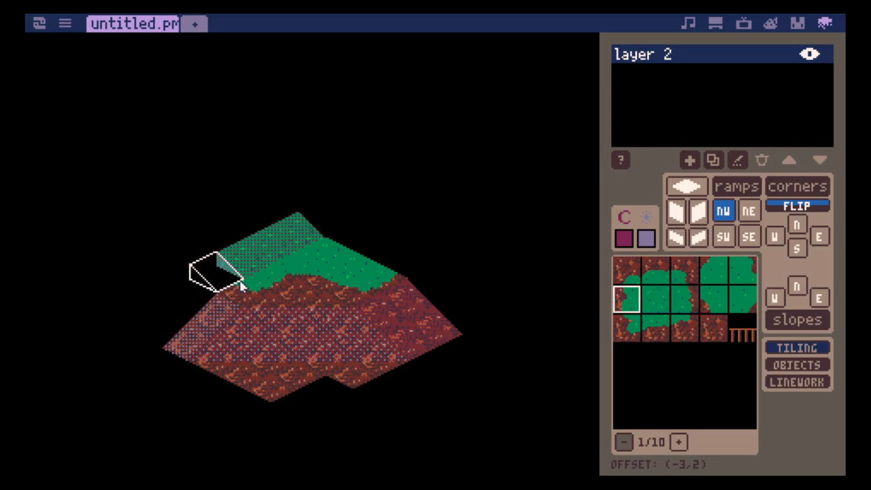
pyautogui.click(658, 330)
pyautogui.click(236, 288)
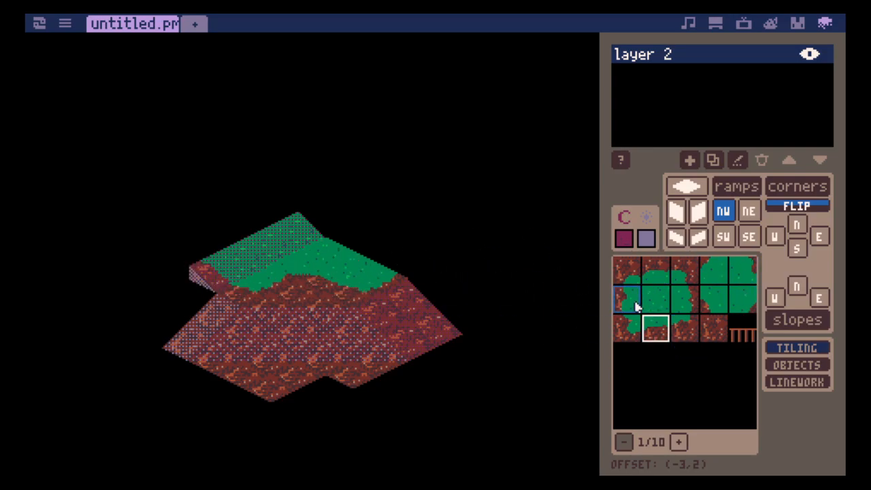
# - Line the back of the eastern dirt ramps with an inner-corner grass NW ramp followed by two dirt-edged grass NW ramps
pyautogui.click(659, 276)
pyautogui.click(747, 309)
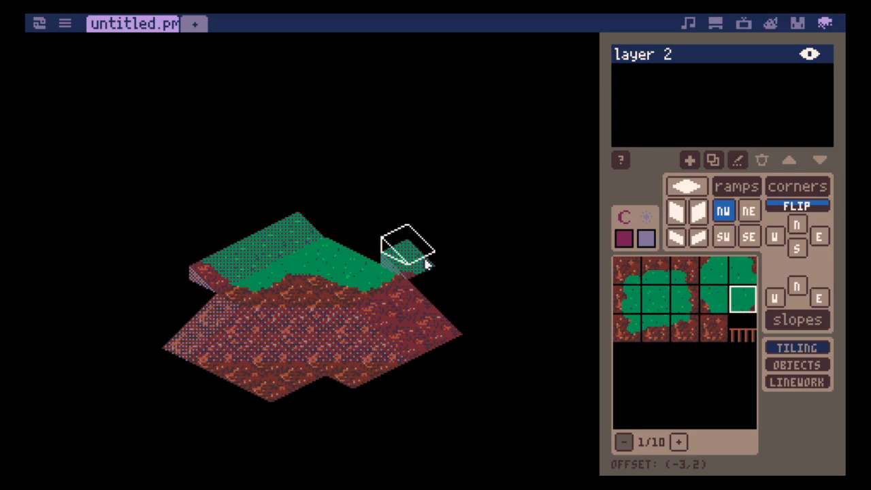
pyautogui.click(427, 265)
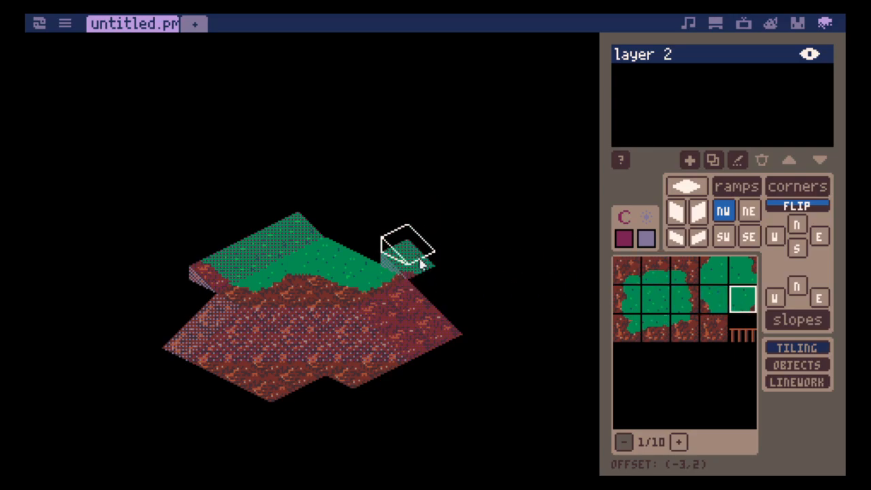
pyautogui.click(650, 333)
pyautogui.click(439, 304)
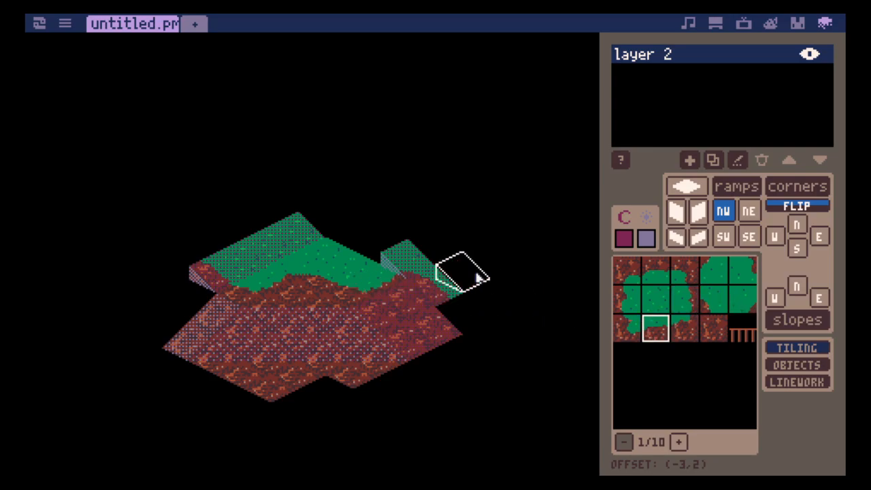
pyautogui.click(480, 330)
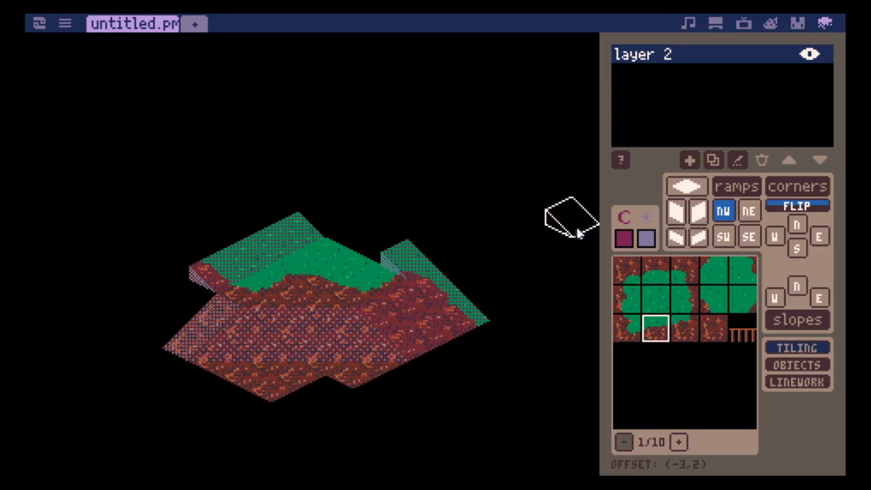
# - Extend the western hillside upward with further rows of plain grass NW ramps behind the existing grass ramps
pyautogui.press('Left')
pyautogui.press('Up')
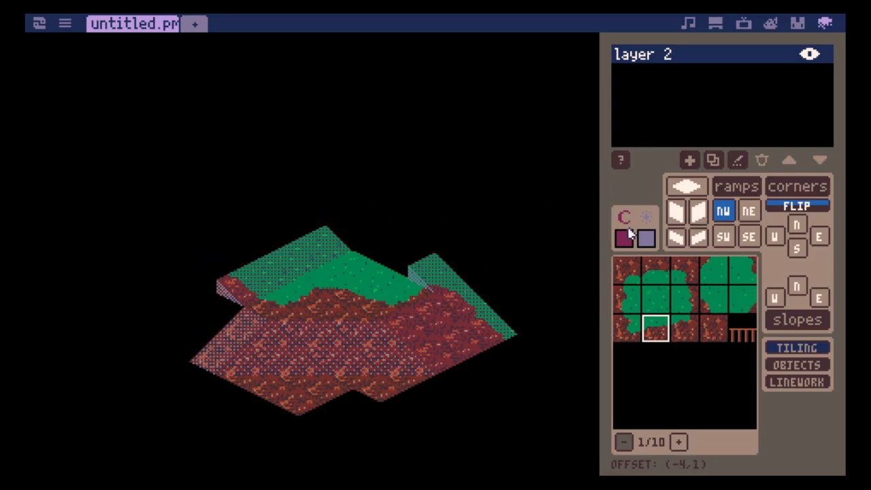
pyautogui.click(651, 305)
pyautogui.click(251, 251)
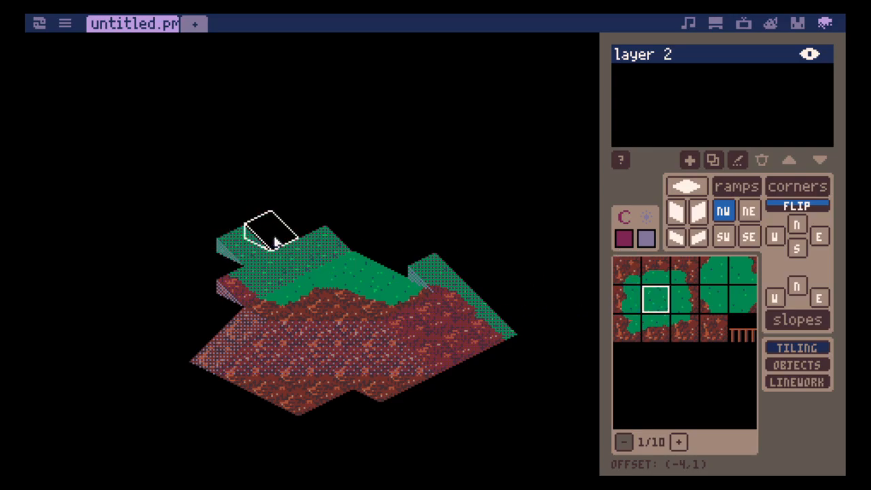
pyautogui.click(293, 233)
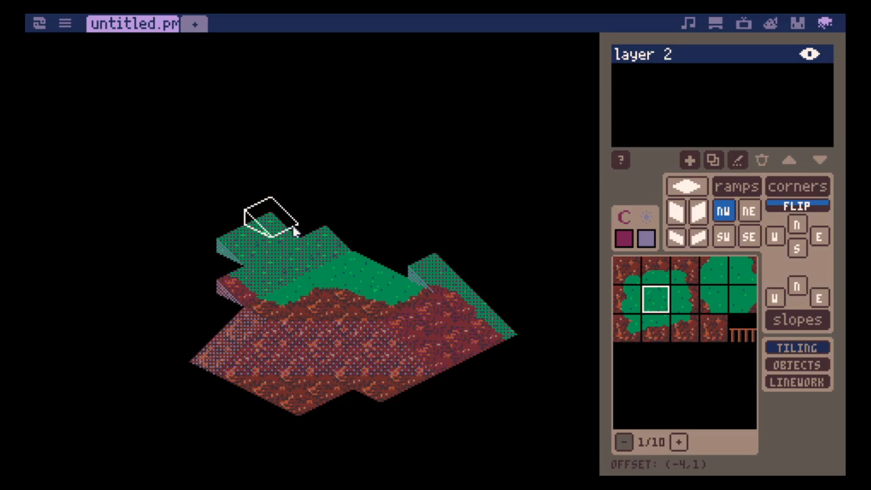
pyautogui.click(294, 231)
pyautogui.click(228, 231)
pyautogui.click(249, 218)
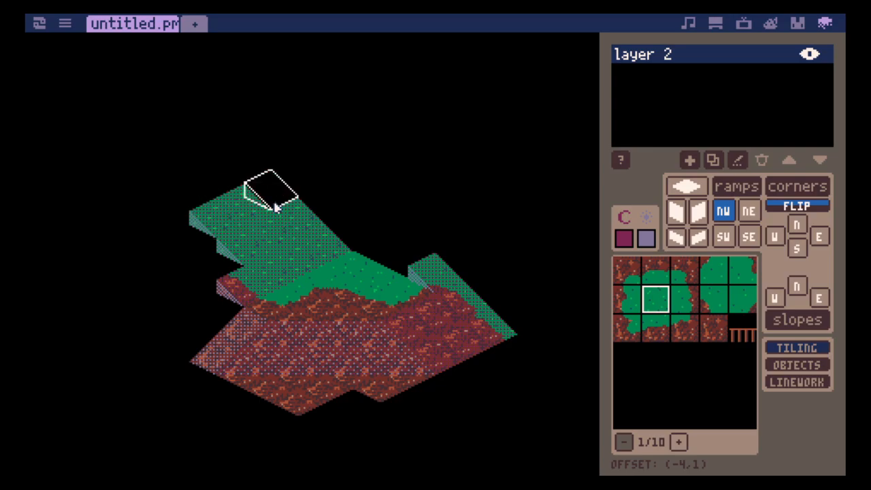
# - Fill the gap beneath the uppermost ramp's west side with a half-height plain grass wall tile
pyautogui.click(689, 240)
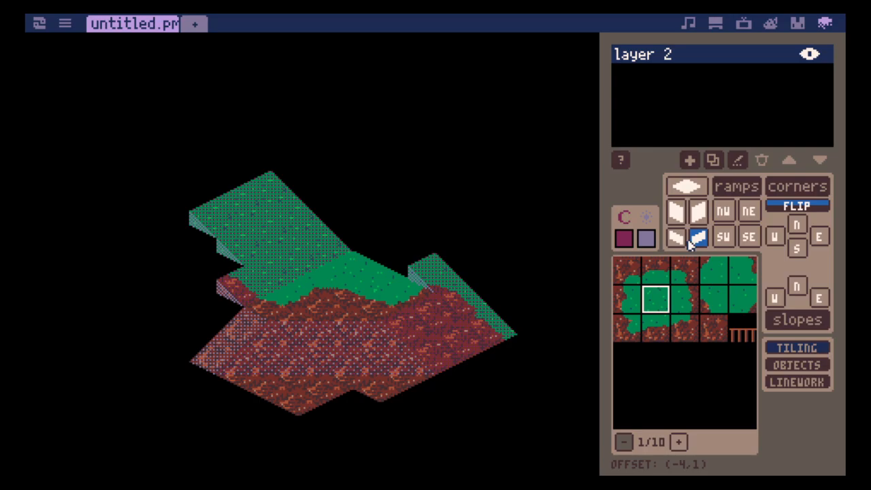
pyautogui.click(676, 239)
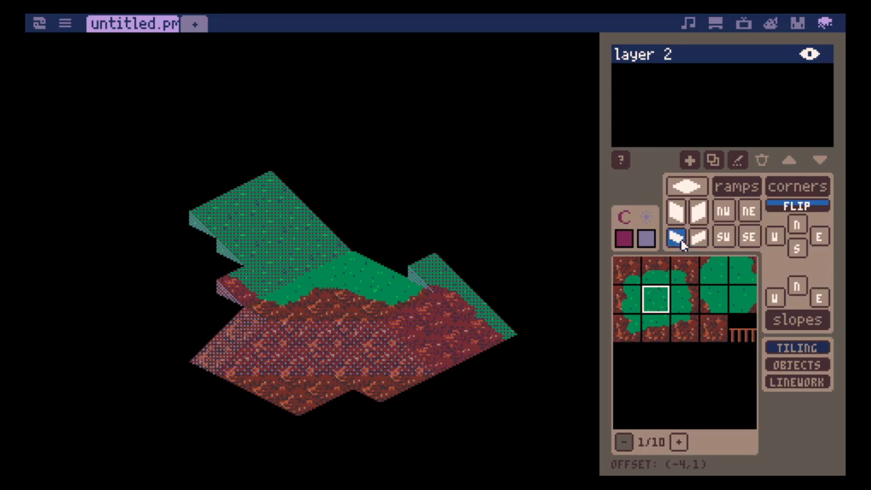
pyautogui.click(213, 246)
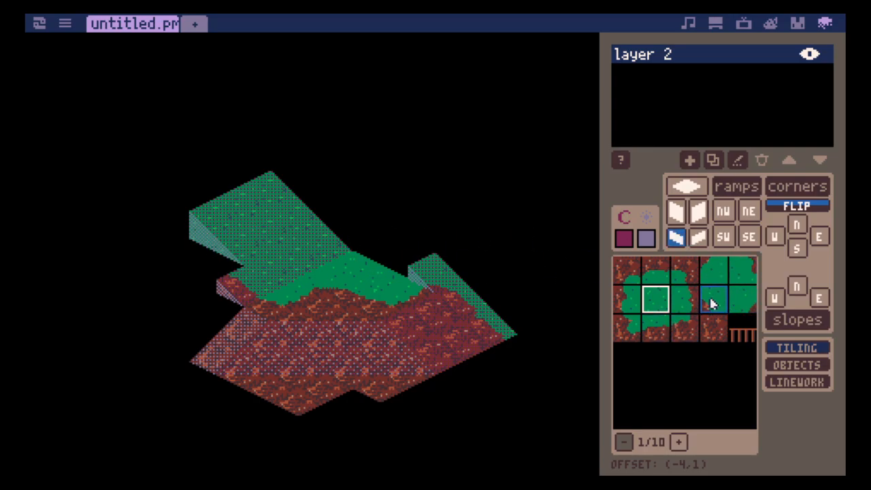
# - Place a flat dirt-edged grass tile and a flat grass inner-corner tile at the west foot of the grass ramps
pyautogui.click(662, 332)
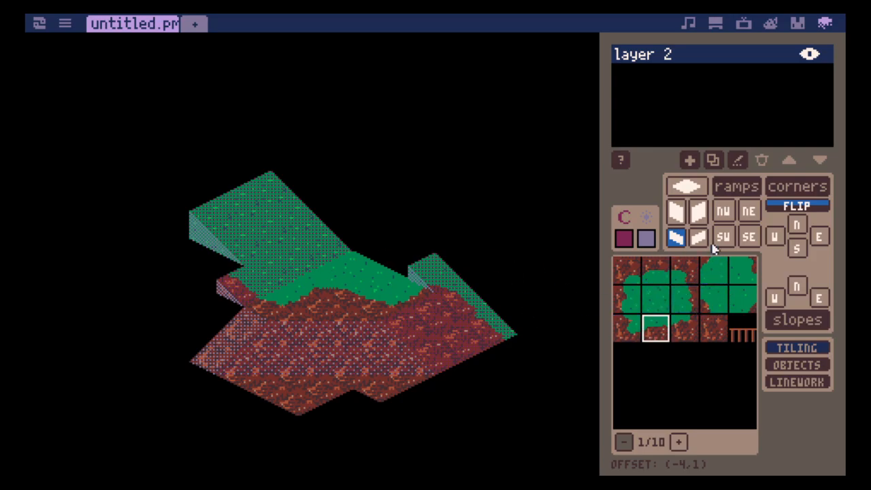
pyautogui.click(687, 186)
pyautogui.click(218, 265)
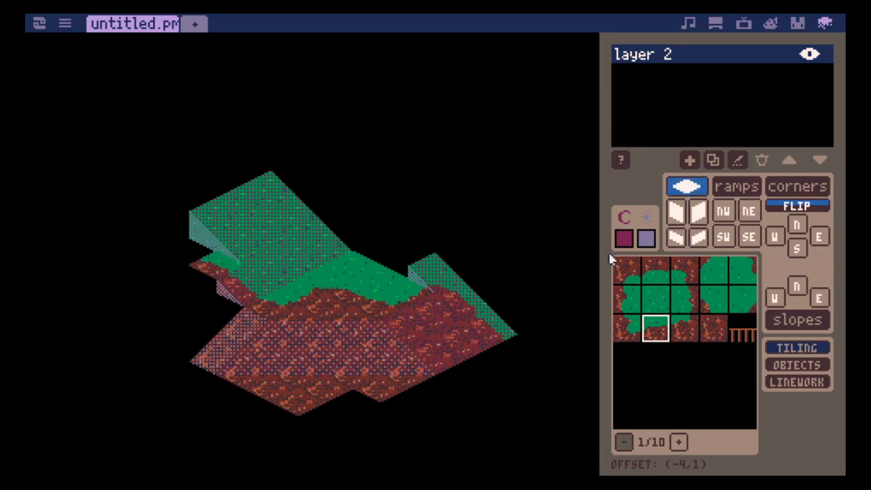
pyautogui.click(749, 307)
pyautogui.click(201, 252)
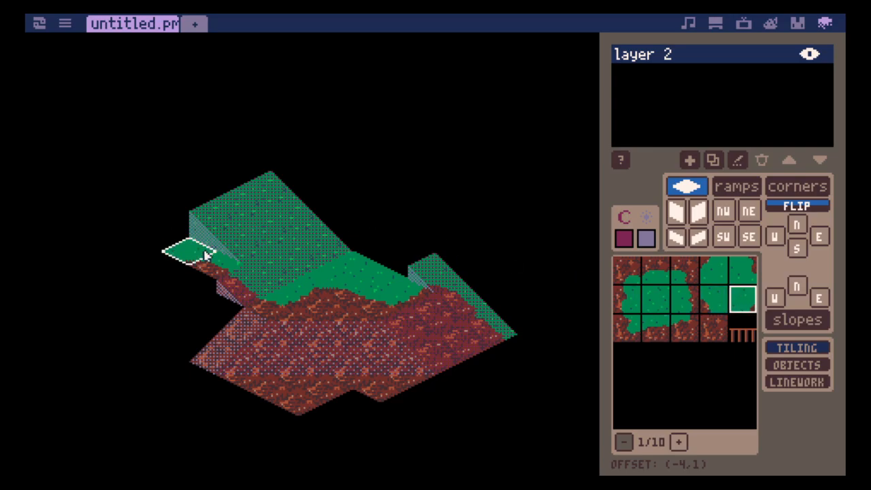
# - Finish the flat western ledge with a dirt-cornered grass tile and a plain dirt tile, and save the map
pyautogui.click(685, 328)
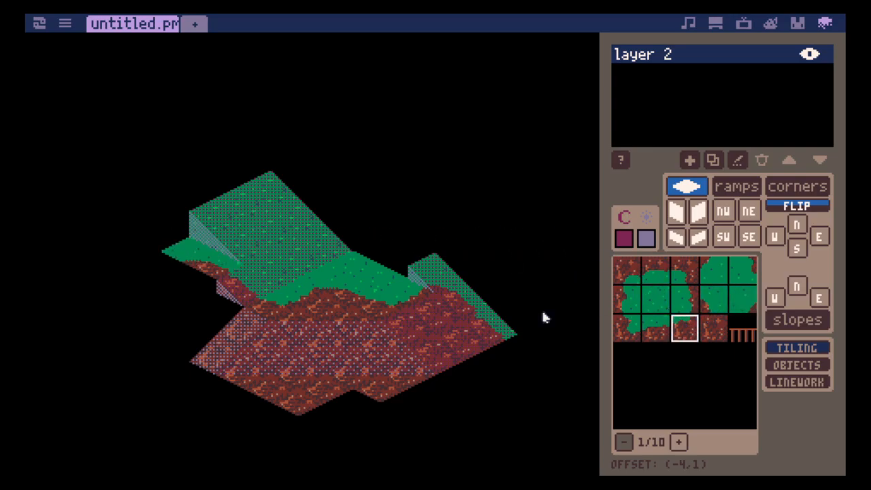
pyautogui.click(178, 274)
pyautogui.click(714, 328)
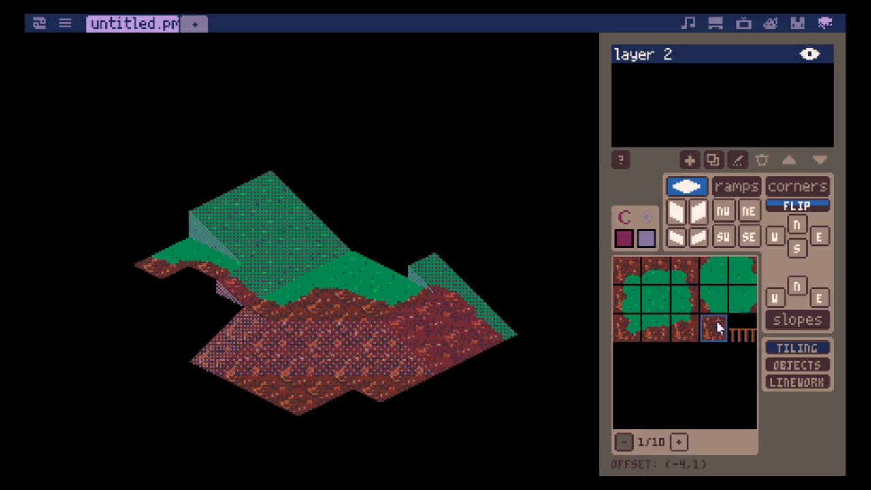
pyautogui.click(201, 293)
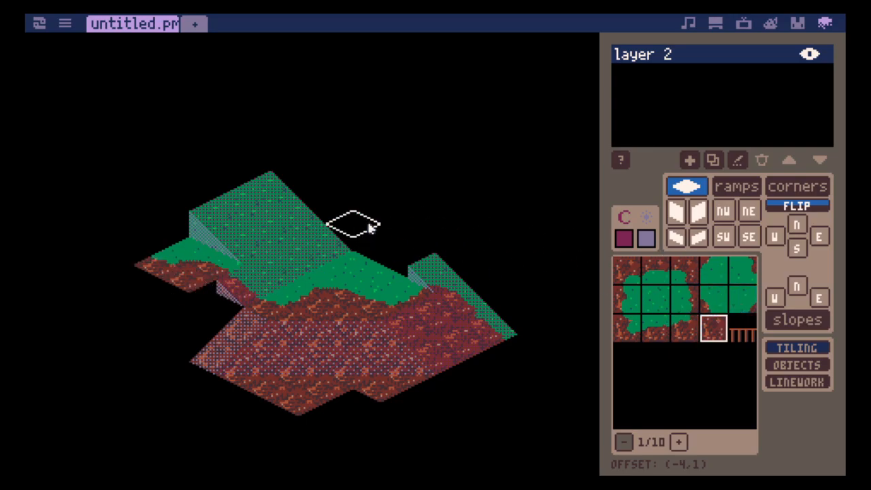
pyautogui.hotkey('ctrl', 's')
# - Place two flat plain grass tiles in a row leading back from the top of the eastern grass ramp
pyautogui.click(699, 238)
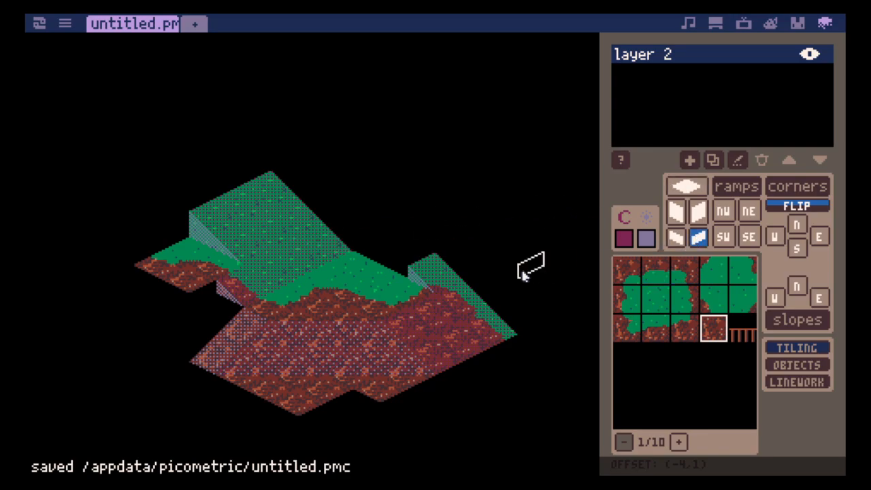
pyautogui.press('Left')
pyautogui.press('Right')
pyautogui.press('Right')
pyautogui.press('Right')
pyautogui.press('Right')
pyautogui.press('Right')
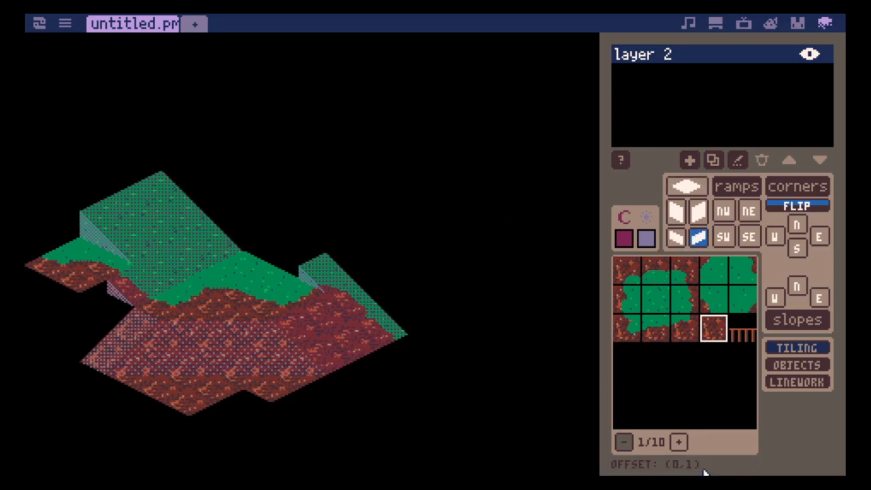
pyautogui.press('Down')
pyautogui.press('Up')
pyautogui.press('Up')
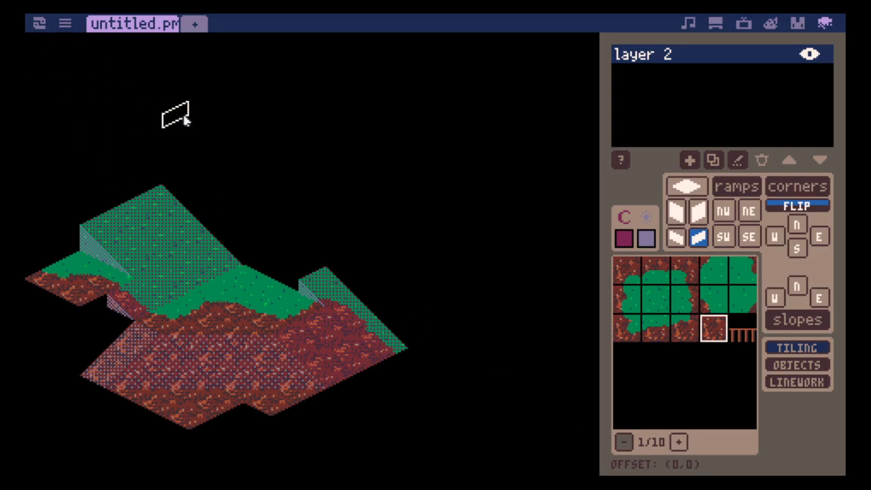
pyautogui.click(652, 303)
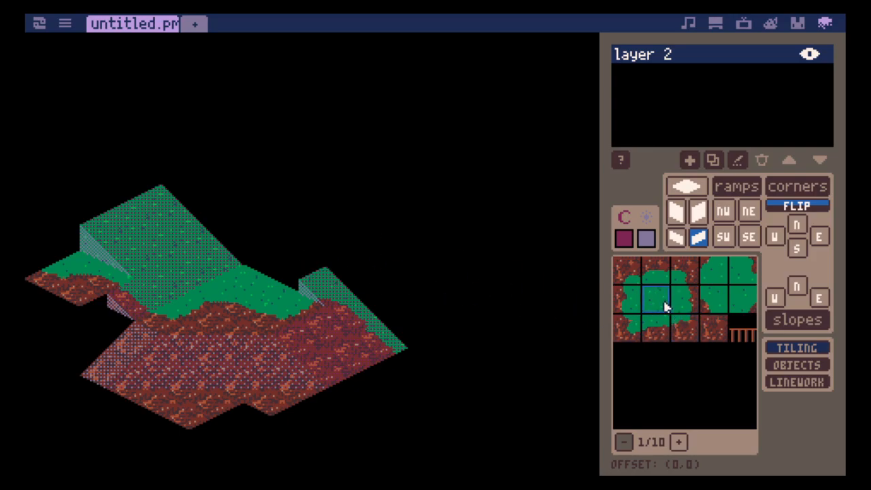
pyautogui.click(688, 186)
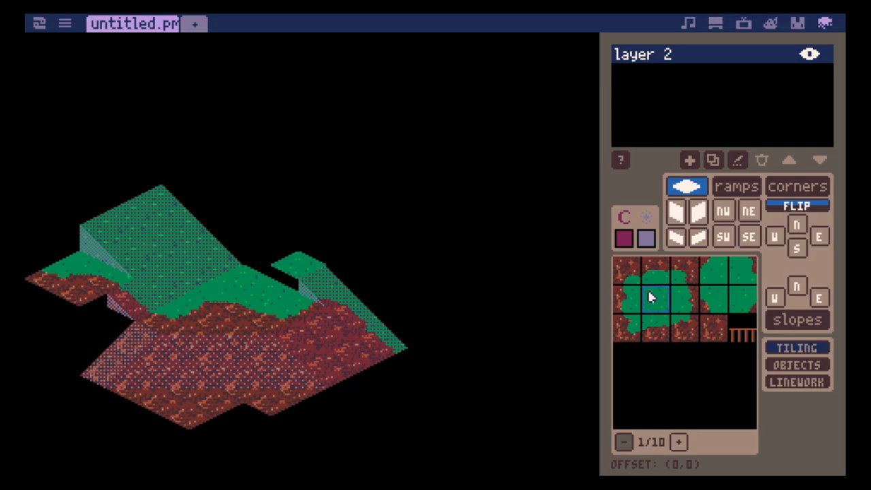
pyautogui.click(275, 254)
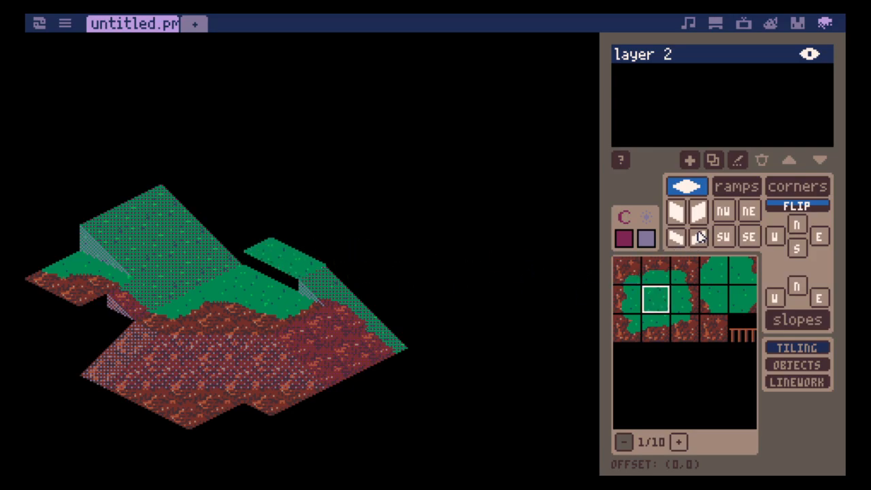
# - Close the gap beneath the raised flat grass tiles with half-height grass wall tiles, and save the map
pyautogui.click(676, 236)
pyautogui.click(262, 269)
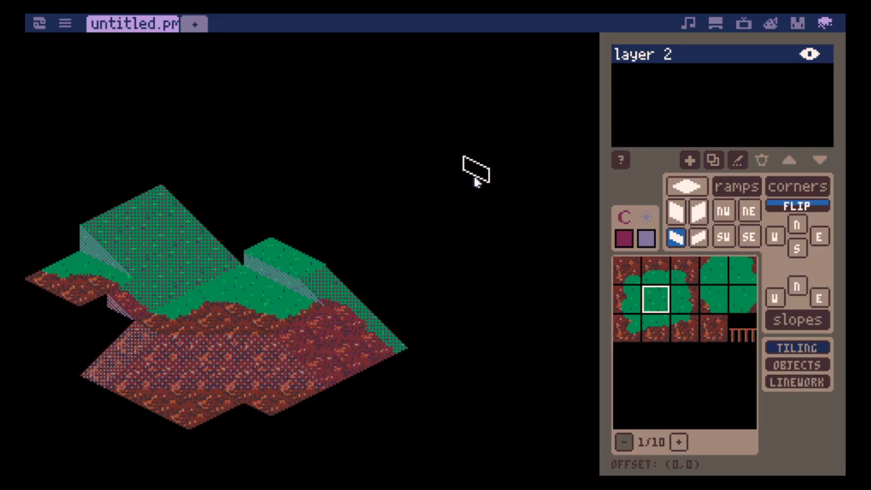
pyautogui.hotkey('ctrl', 's')
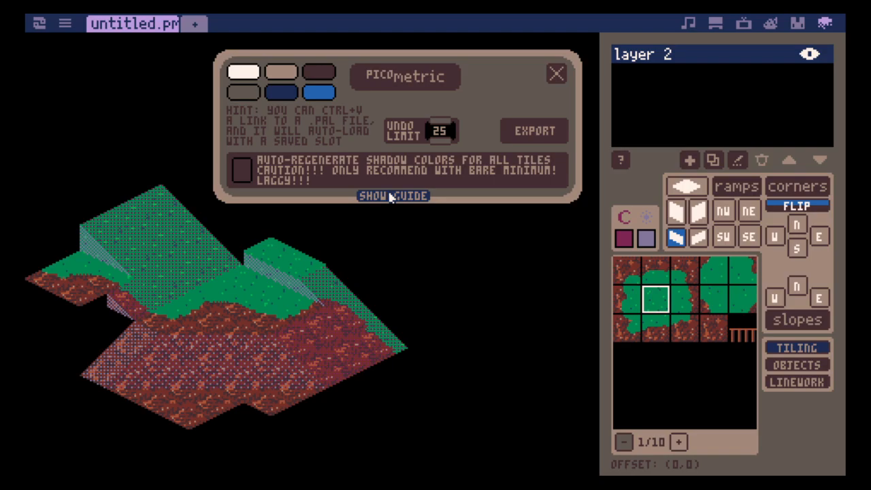
# - Show the built-in guide's introduction page, and close the settings window
pyautogui.click(391, 196)
pyautogui.click(106, 250)
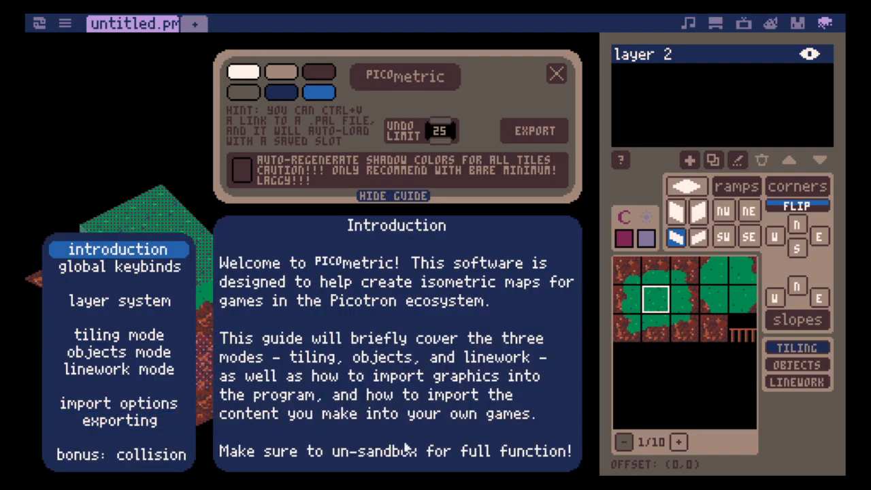
pyautogui.press('Tab')
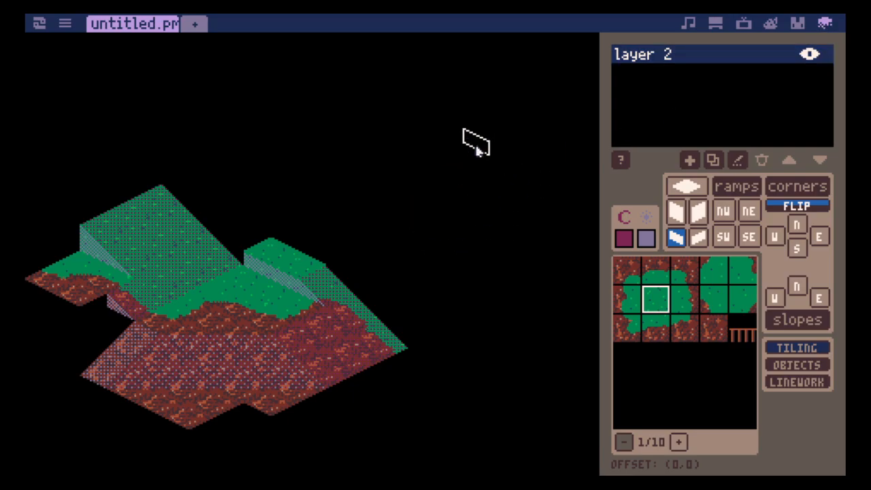
# - Extend the raised grass plateau to the large ramp with one more flat grass tile and a half-height grass wall beneath it
pyautogui.click(677, 193)
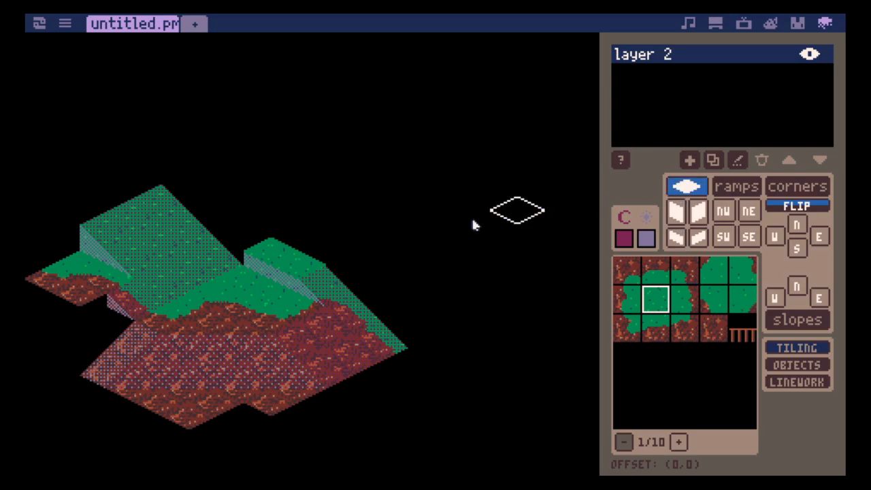
pyautogui.click(256, 243)
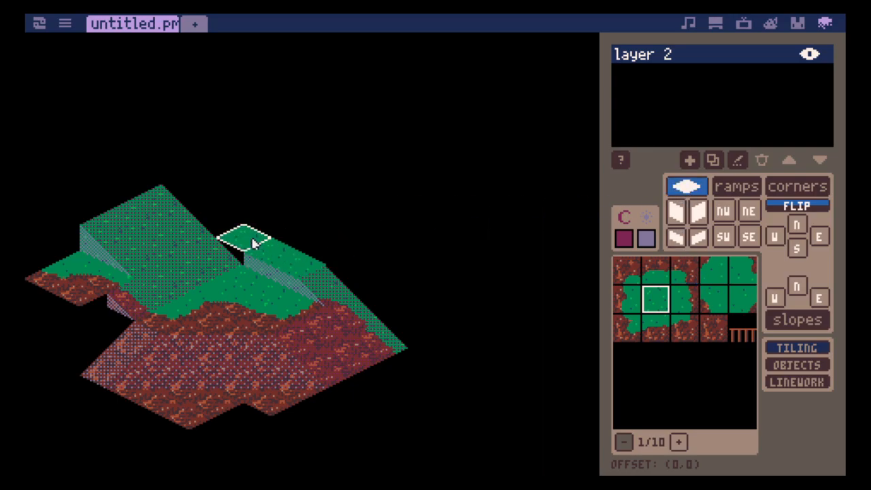
pyautogui.click(699, 236)
pyautogui.click(676, 236)
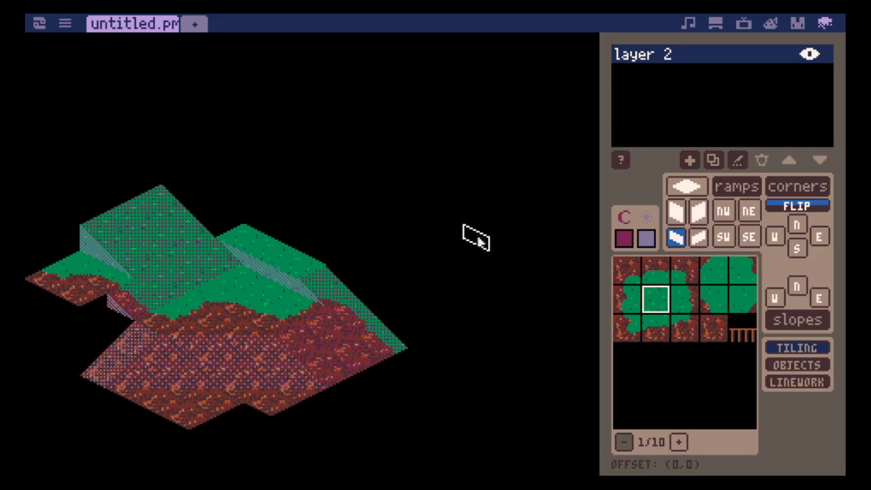
# - Switch through the north corner, NW ramp and flat tile shapes, and erase and re-place the flat grass tile beside the eastern ramp
pyautogui.press('5')
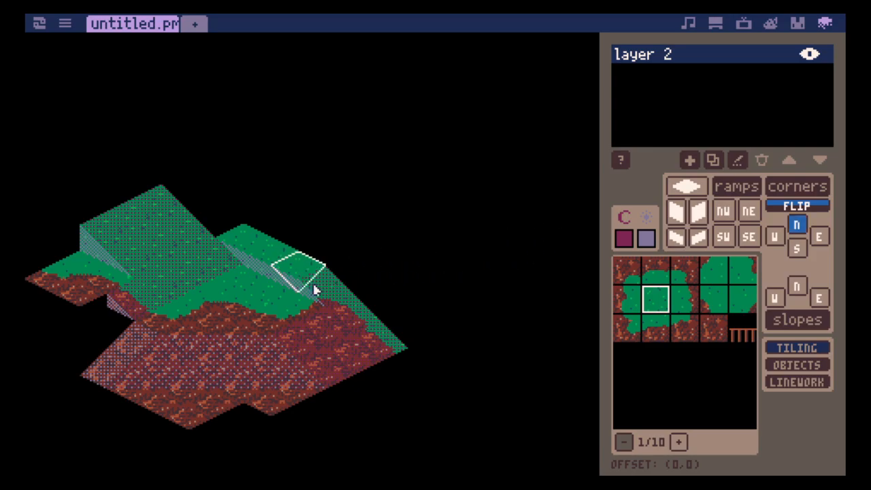
pyautogui.press('2')
pyautogui.press('4')
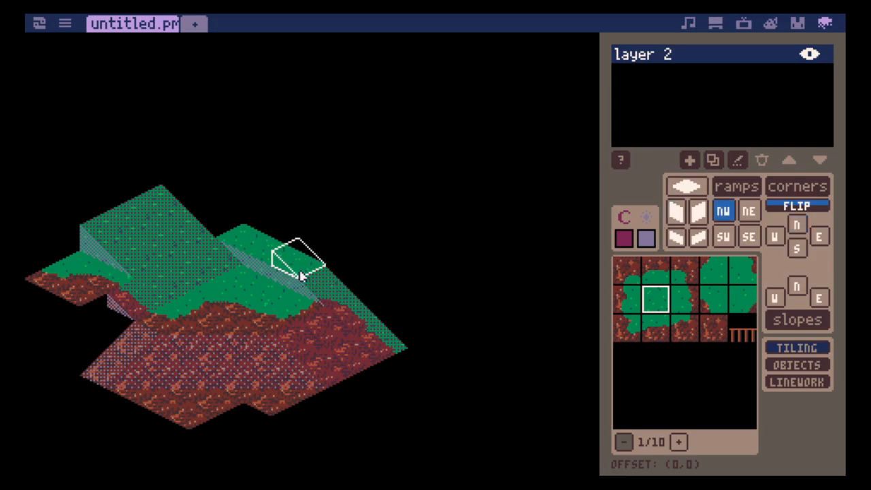
pyautogui.press('1')
pyautogui.rightClick(304, 271)
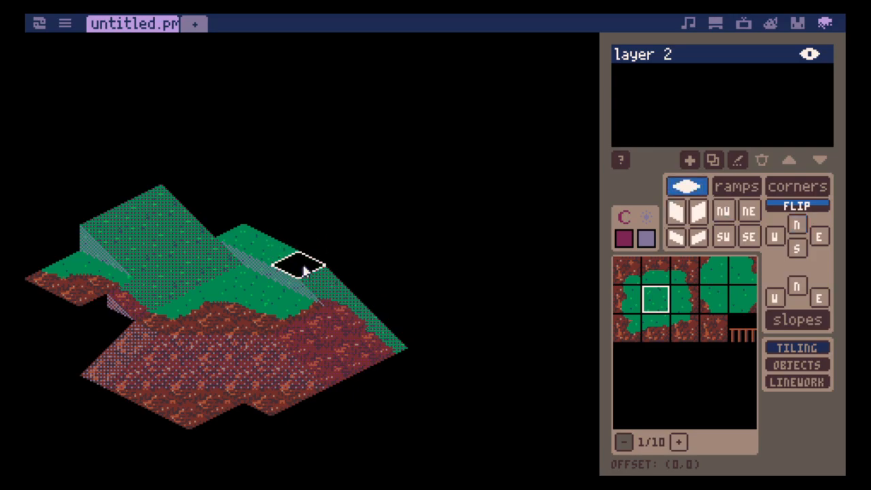
pyautogui.click(304, 271)
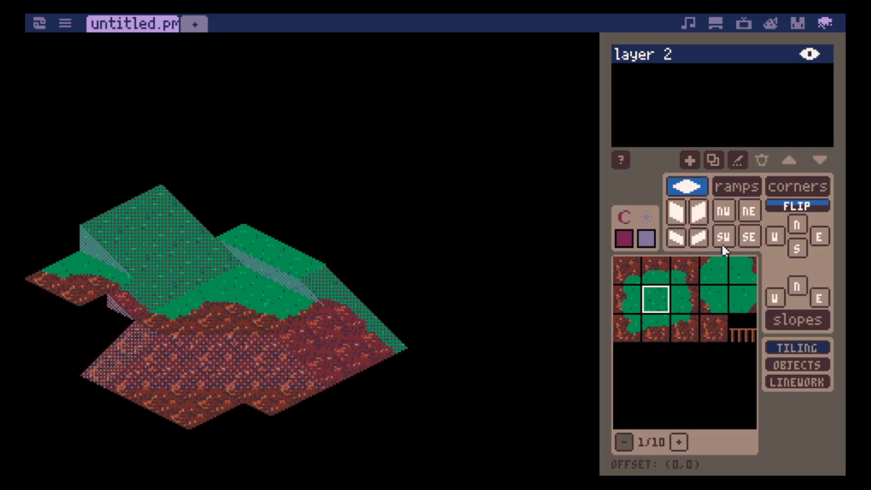
# - Set the interface theme's grey background colour to dark magenta in the settings window
pyautogui.click(626, 243)
pyautogui.press('Tab')
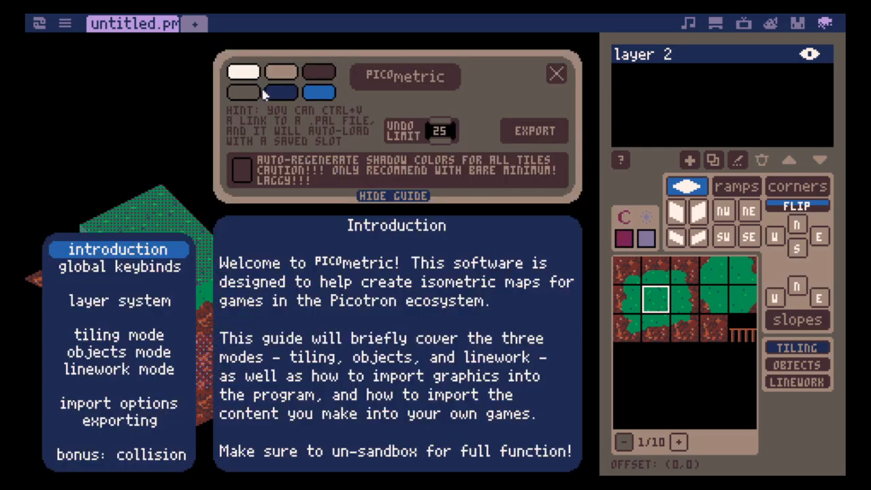
pyautogui.click(244, 74)
pyautogui.rightClick(244, 73)
pyautogui.rightClick(244, 74)
pyautogui.click(244, 74)
pyautogui.rightClick(247, 92)
pyautogui.rightClick(247, 92)
pyautogui.rightClick(246, 93)
pyautogui.rightClick(280, 95)
pyautogui.click(273, 93)
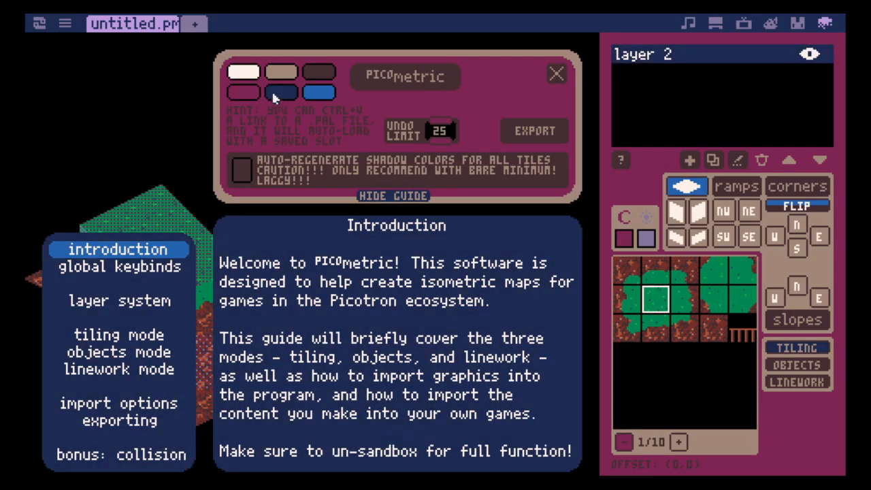
# - Set the theme's blue highlight colour to brown and its tan frame colour to red
pyautogui.click(310, 96)
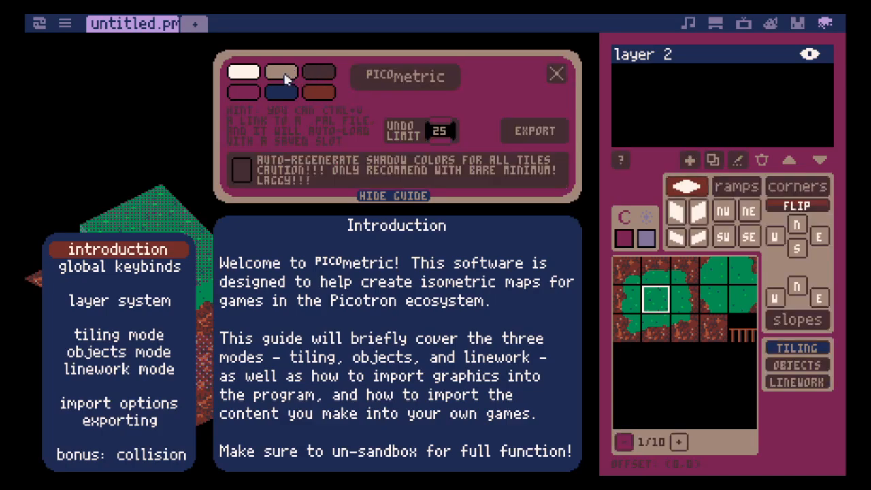
pyautogui.click(284, 76)
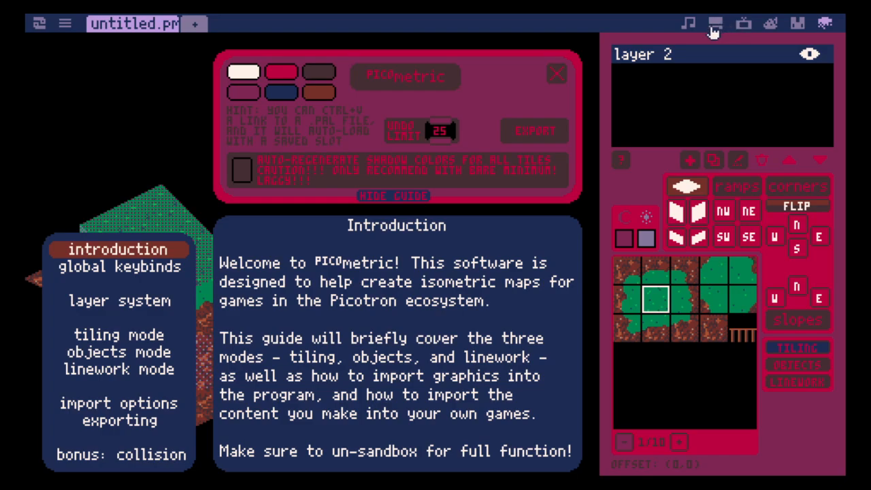
# - Copy the fantasy-24.pal file from the /pal folder in the system's file browser and return to the map editor
pyautogui.click(40, 25)
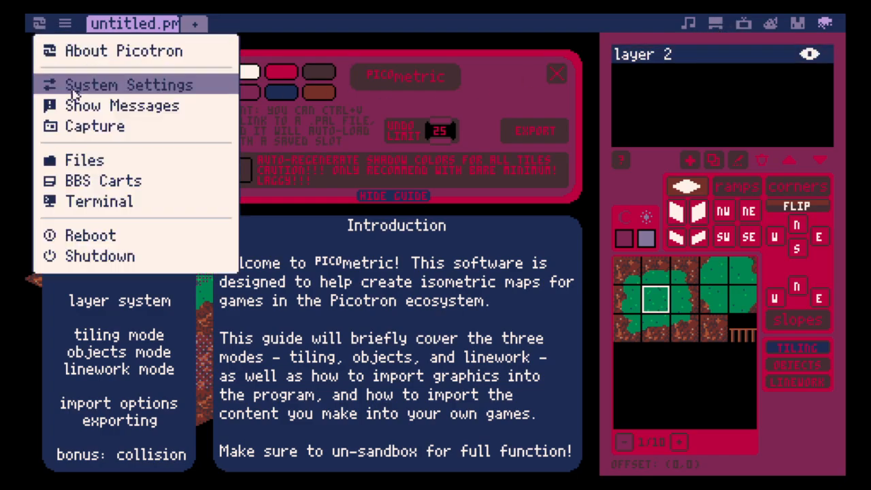
pyautogui.click(119, 159)
pyautogui.doubleClick(758, 255)
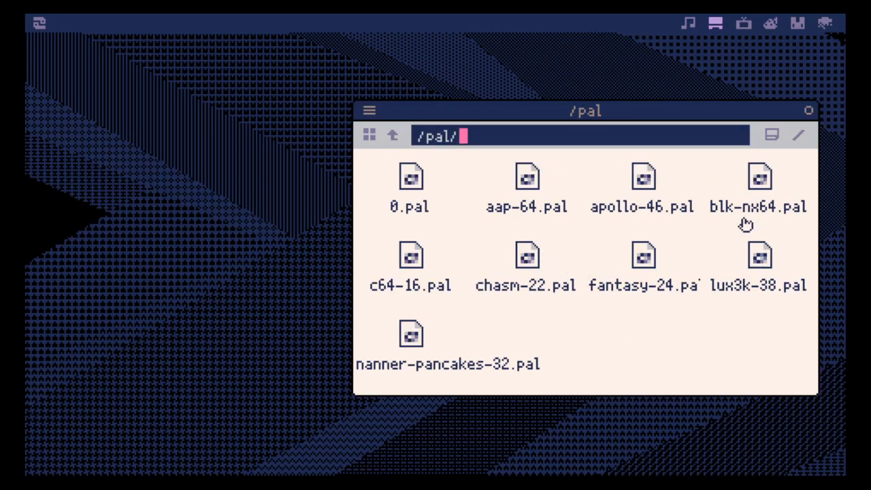
pyautogui.click(650, 253)
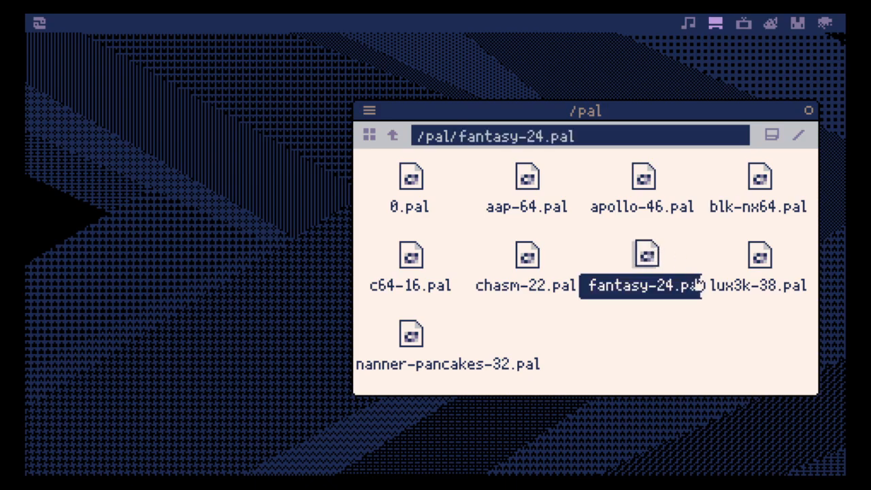
pyautogui.hotkey('ctrl', 'c')
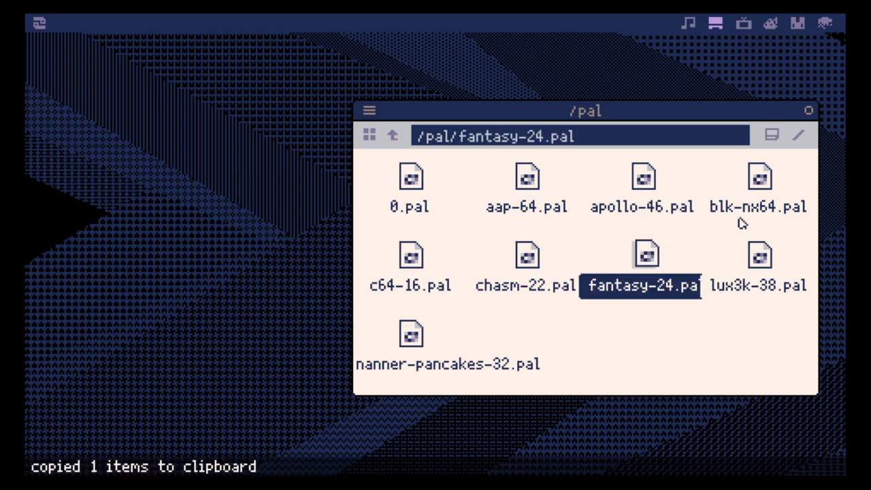
pyautogui.click(828, 24)
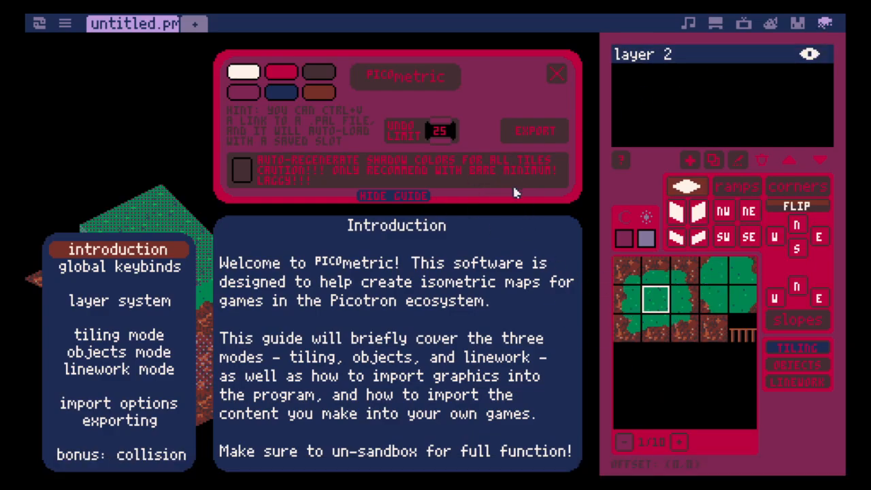
# - Copy the path /pal/fantasy-24.pal from the file browser, paste it into the map editor to load that palette, and save the map
pyautogui.click(717, 25)
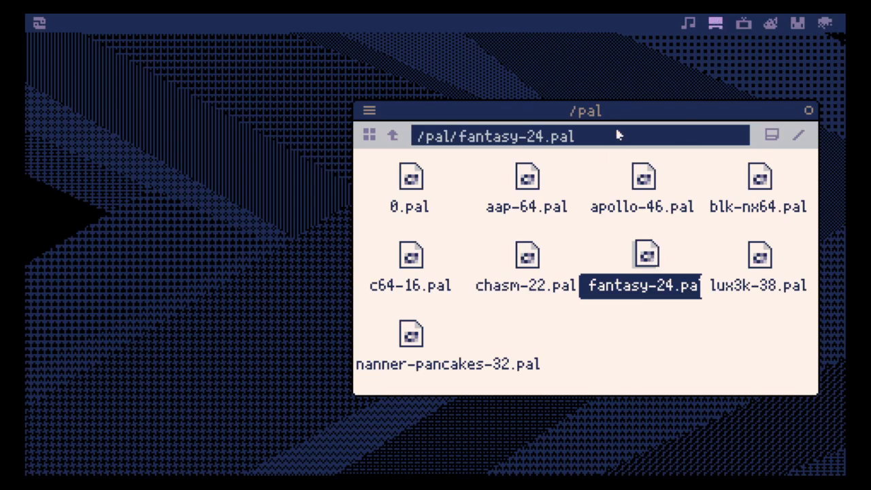
pyautogui.moveTo(621, 135); pyautogui.dragTo(383, 144)
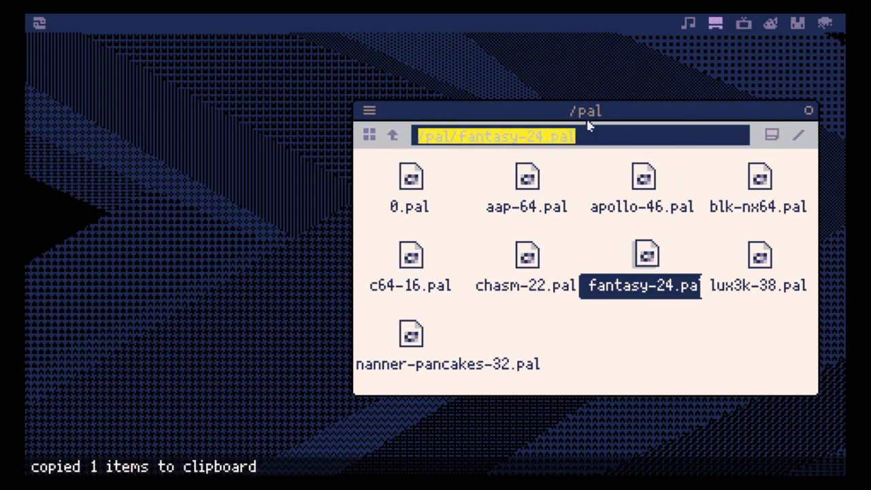
pyautogui.click(825, 23)
pyautogui.hotkey('ctrl', 'v')
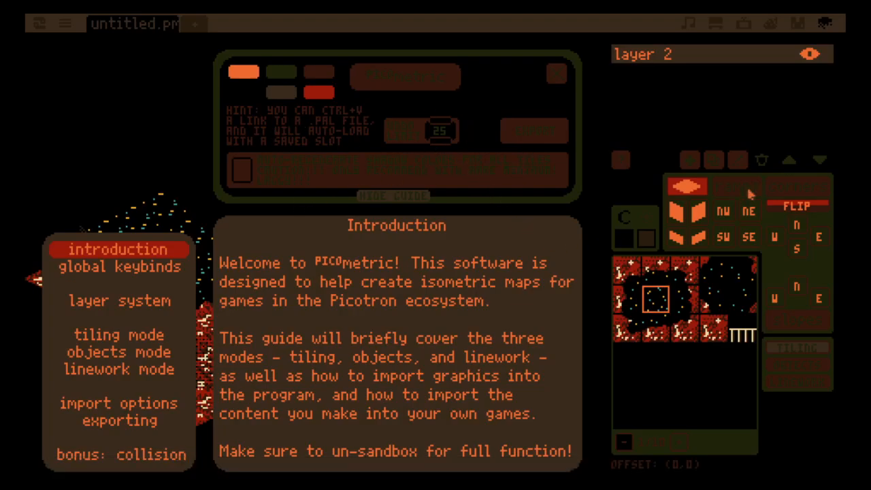
pyautogui.hotkey('ctrl', 's')
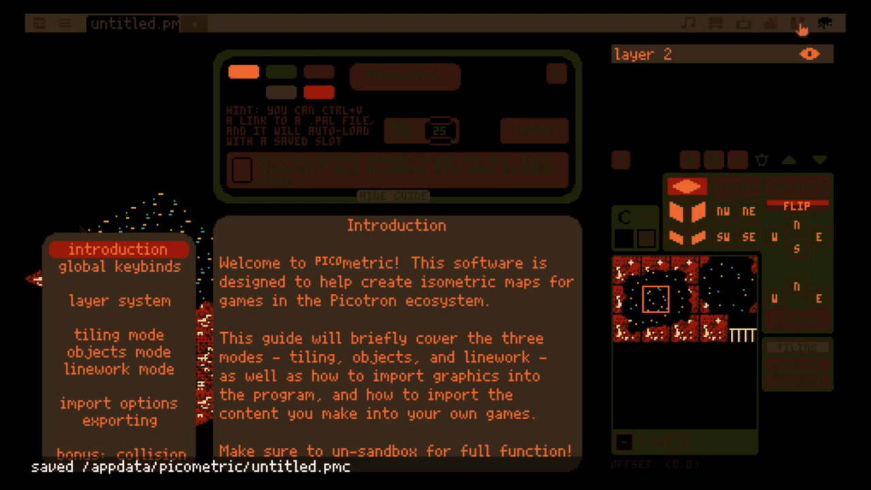
# - Check the sprites of 0.gfx in the graphics editor, and return to the reloaded map editor's settings window and guide
pyautogui.rightClick(832, 25)
pyautogui.click(774, 55)
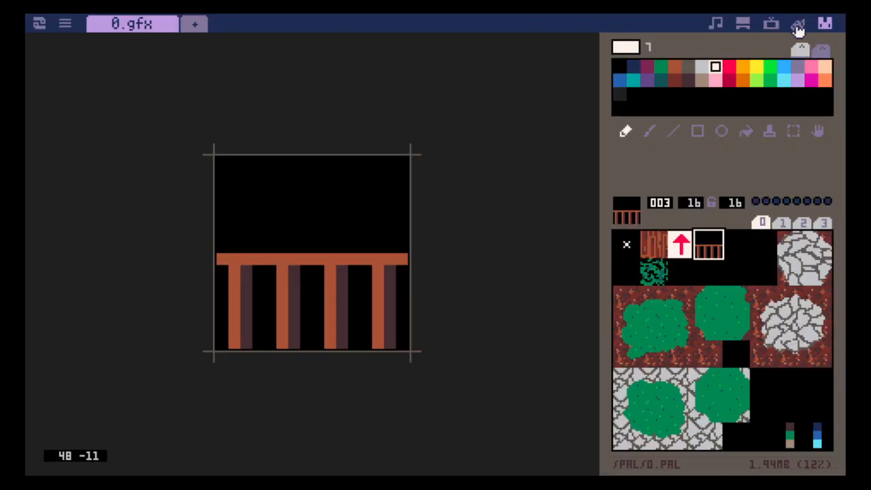
pyautogui.click(826, 28)
pyautogui.hotkey('ctrl', 'r')
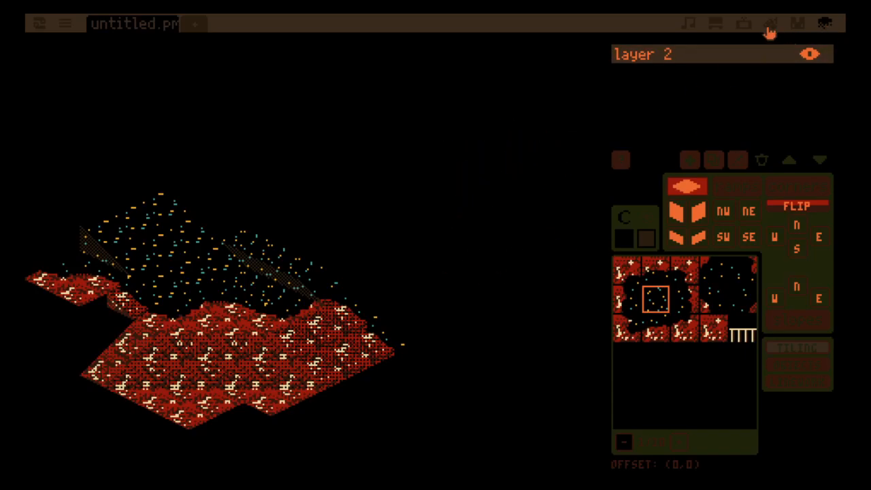
pyautogui.press('Tab')
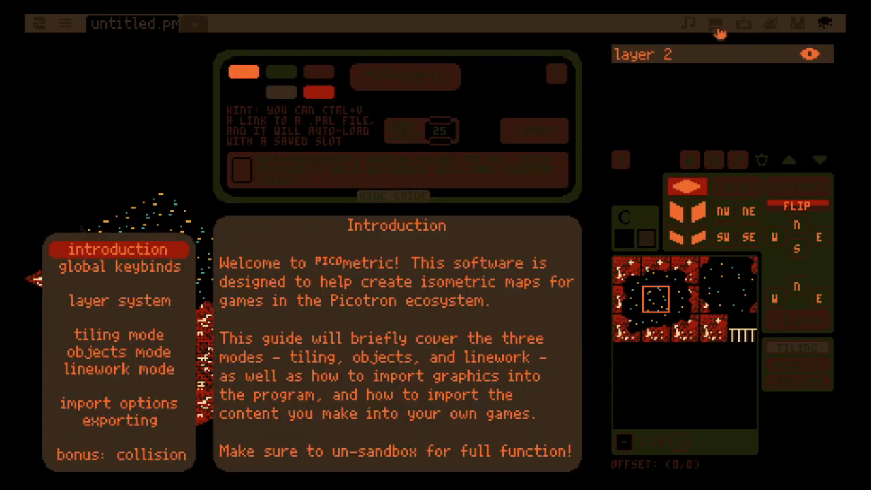
# - Load the default palette by copying the path /pal/0.pal from the file browser into the map editor, and save the map
pyautogui.click(715, 24)
pyautogui.click(408, 184)
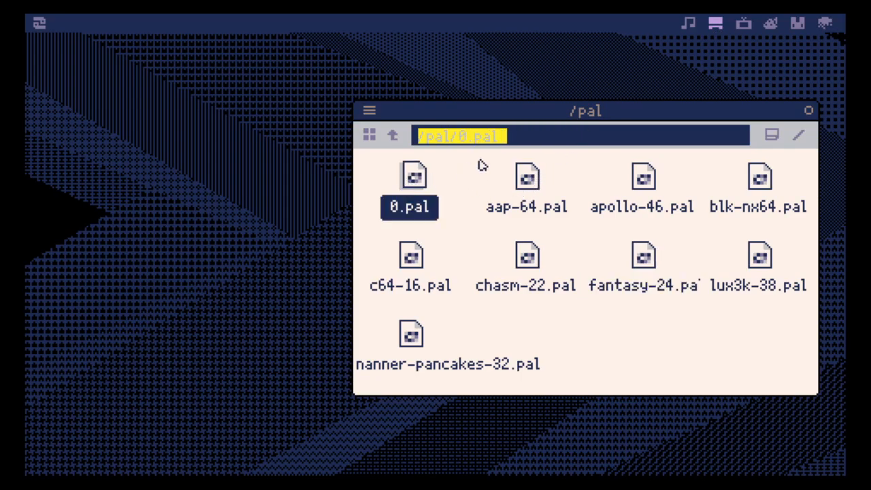
pyautogui.moveTo(537, 137); pyautogui.dragTo(396, 144)
pyautogui.hotkey('ctrl', 'c')
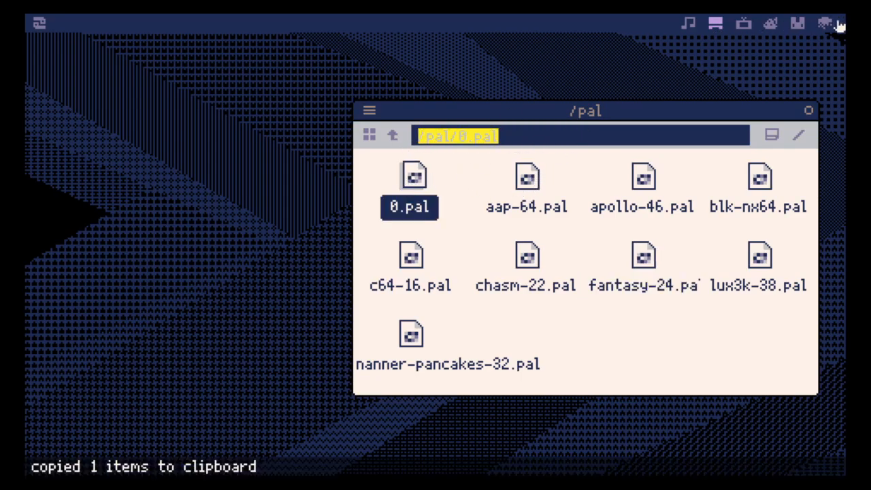
pyautogui.click(832, 25)
pyautogui.hotkey('ctrl', 'v')
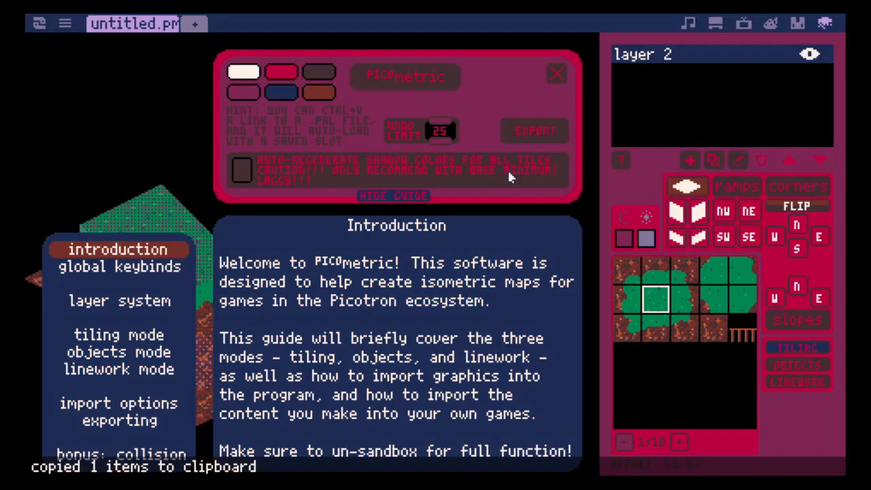
pyautogui.hotkey('ctrl', 's')
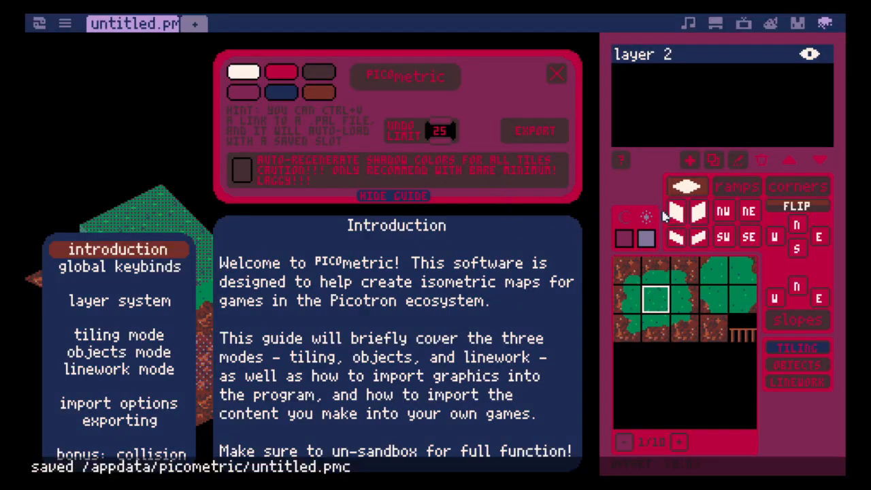
# - Cycle the theme's red frame colour until it is light lavender
pyautogui.click(283, 72)
pyautogui.click(284, 73)
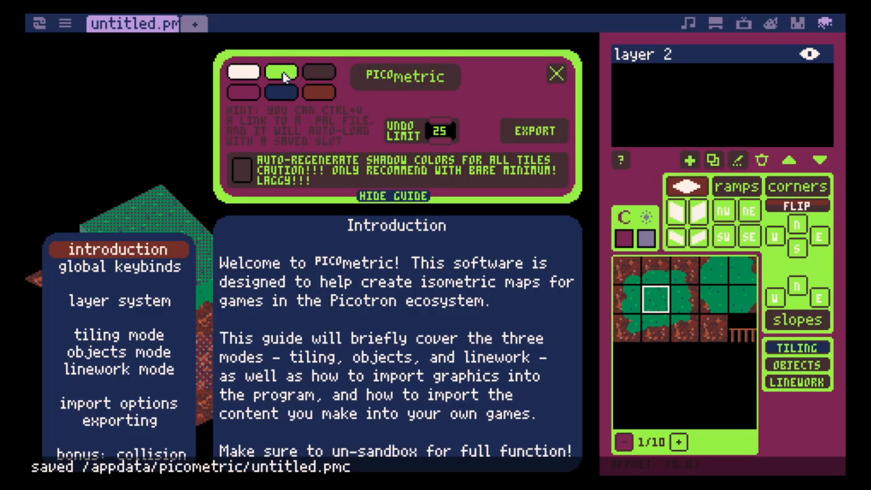
pyautogui.click(284, 73)
pyautogui.click(283, 73)
pyautogui.click(283, 73)
pyautogui.click(285, 75)
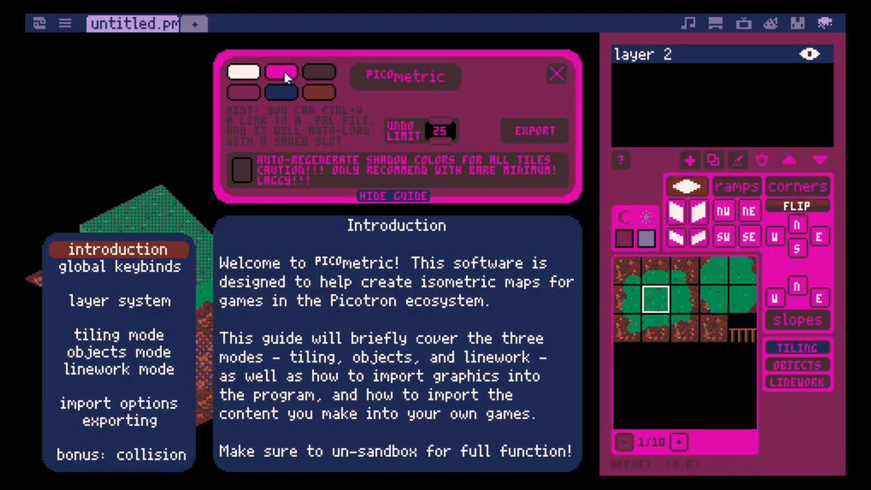
pyautogui.click(286, 77)
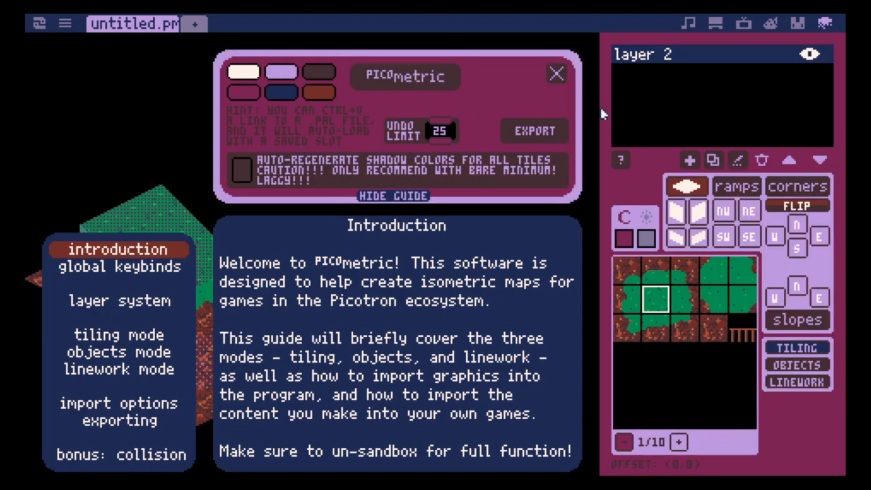
# - Look through the guide's import options, exporting and bonus collision pages, and close the settings window
pyautogui.click(548, 130)
pyautogui.click(557, 77)
pyautogui.click(136, 407)
pyautogui.click(136, 422)
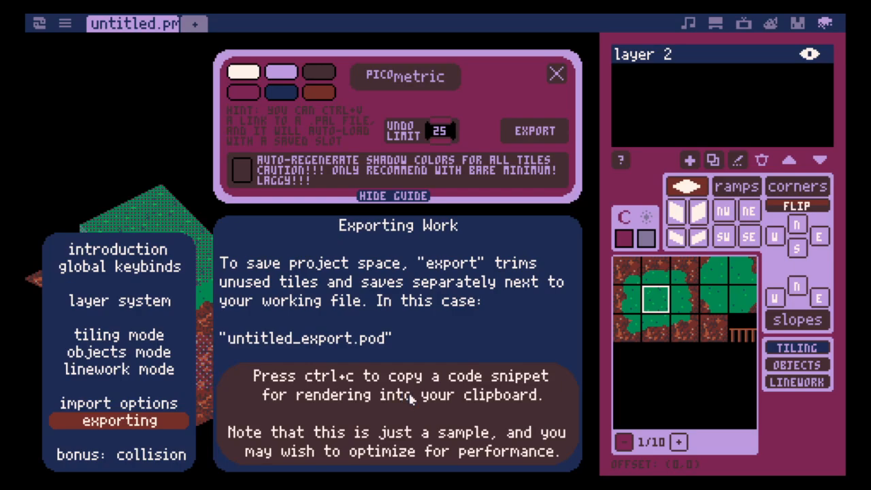
pyautogui.click(130, 455)
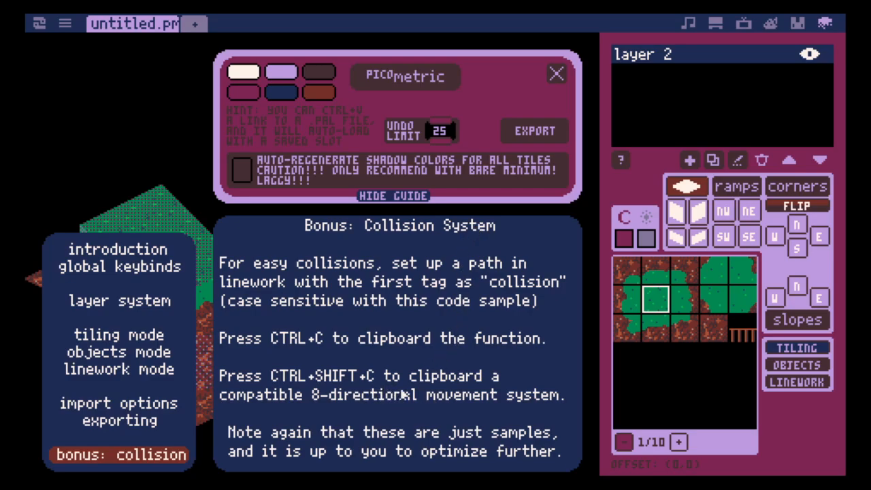
pyautogui.click(558, 76)
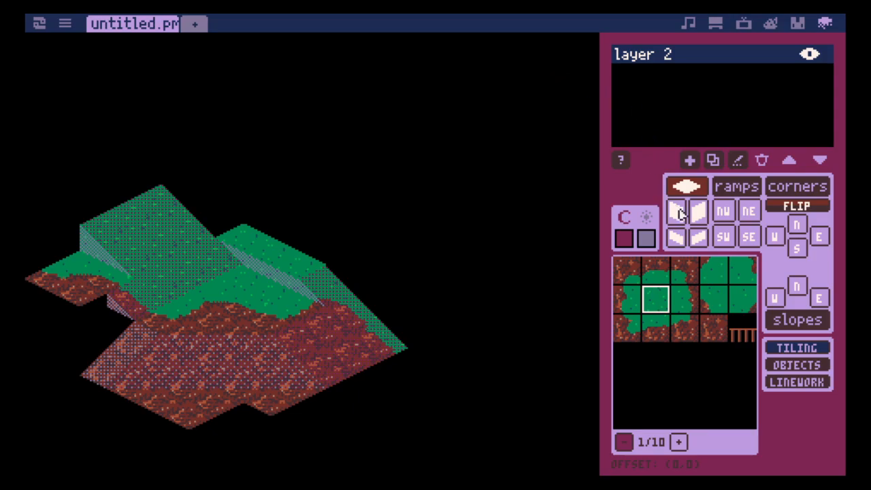
# - Add a new path on layer 2 in linework mode, with its colour set to teal and its visibility set to E
pyautogui.click(802, 385)
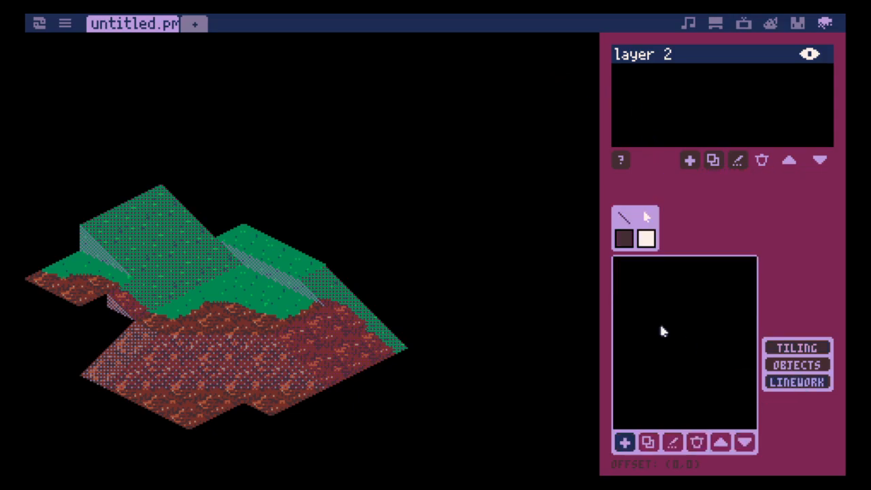
pyautogui.click(625, 443)
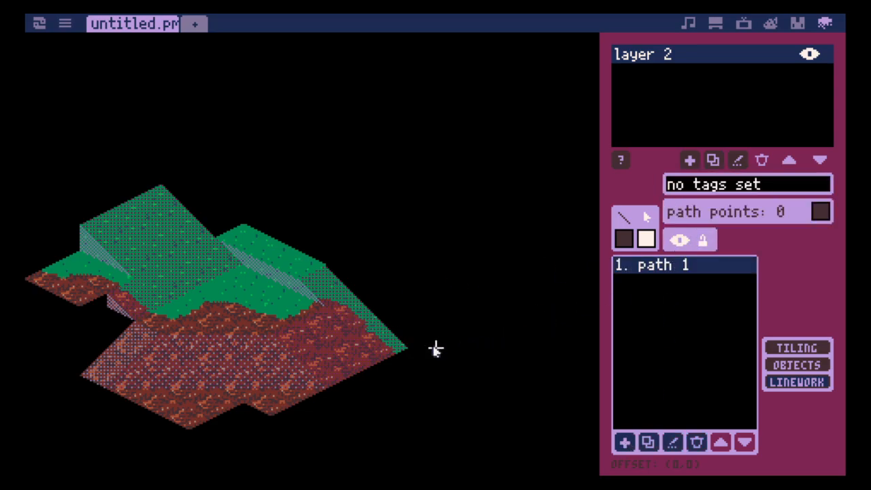
pyautogui.press('Left')
pyautogui.press('Left')
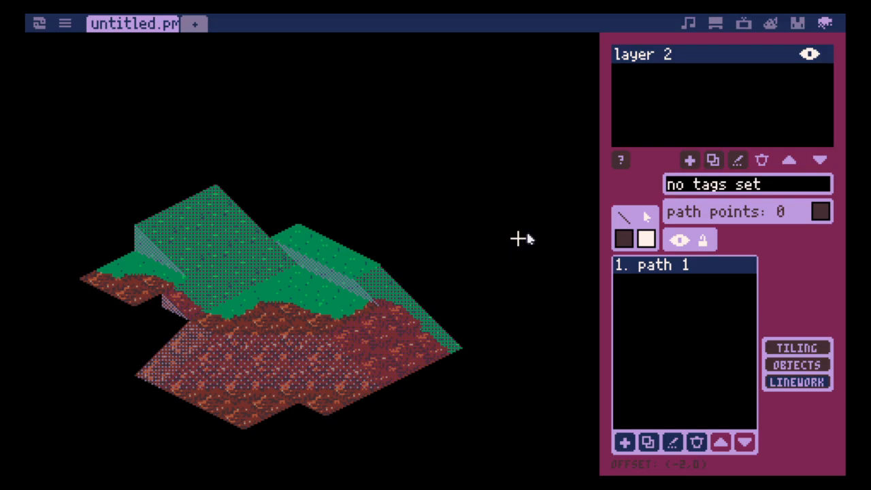
pyautogui.press('Down')
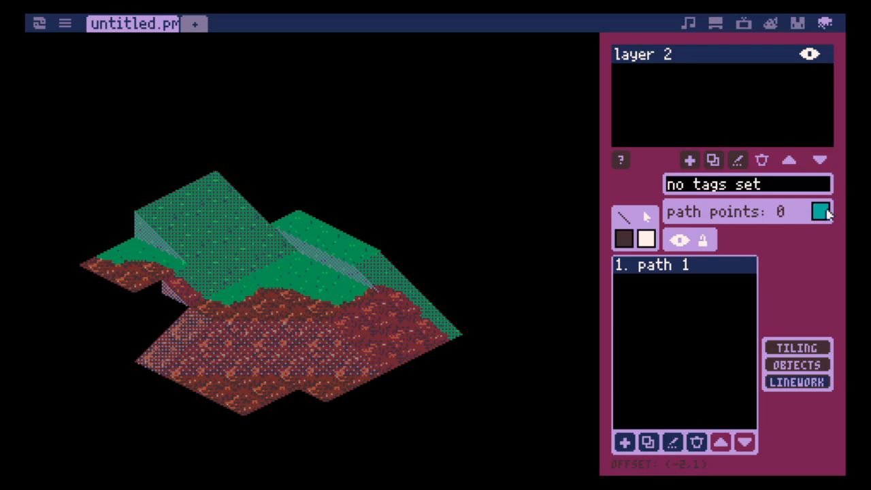
pyautogui.click(682, 242)
pyautogui.click(683, 243)
# - Trace the path along the map's southern and eastern outline up to where the grass plateau meets the large ramp
pyautogui.click(245, 415)
pyautogui.click(302, 390)
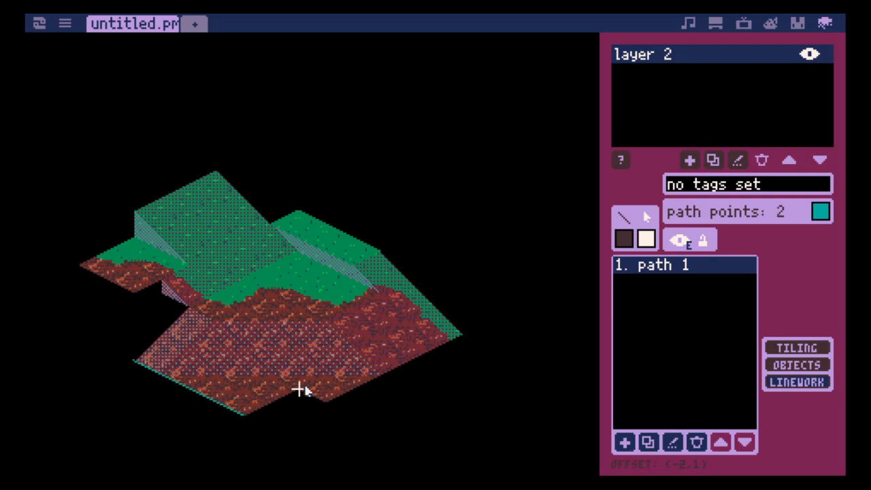
pyautogui.click(326, 402)
pyautogui.click(434, 359)
pyautogui.click(462, 333)
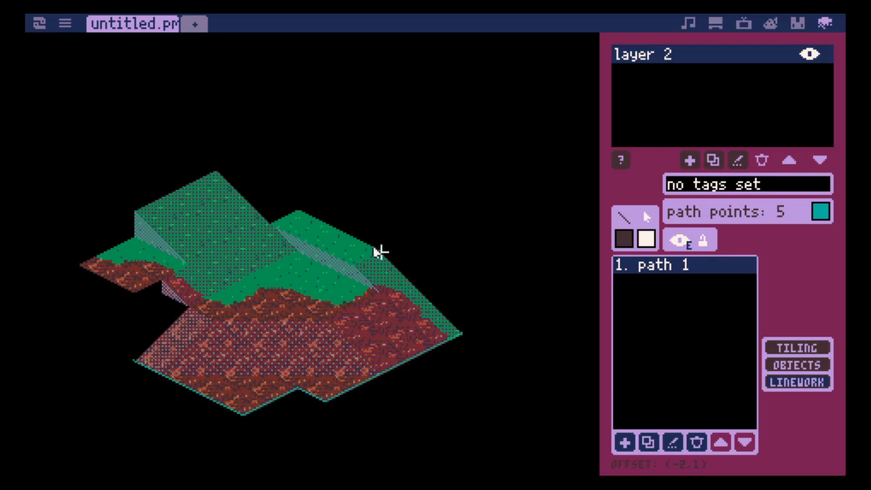
pyautogui.click(379, 251)
pyautogui.click(298, 211)
pyautogui.click(271, 223)
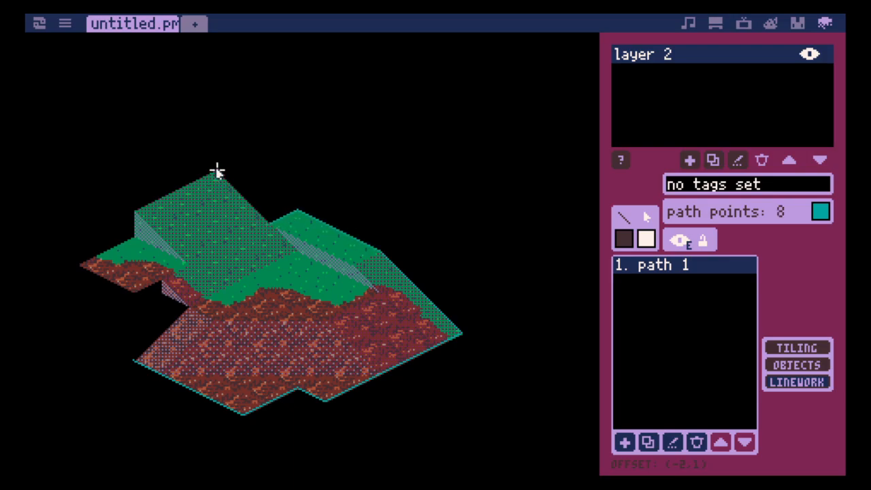
# - Continue the path around the large ramp and the western dirt ledge back to its start at the lower western corner
pyautogui.click(217, 172)
pyautogui.click(134, 213)
pyautogui.click(134, 238)
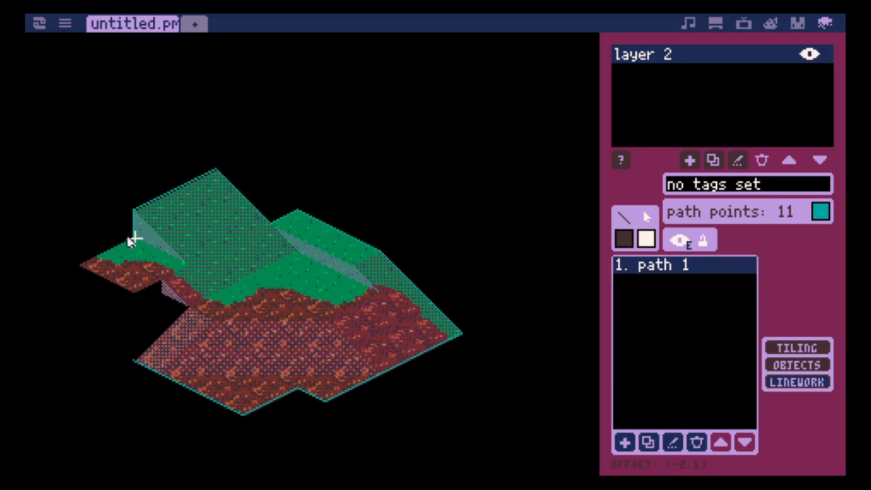
pyautogui.click(80, 264)
pyautogui.click(134, 292)
pyautogui.click(162, 280)
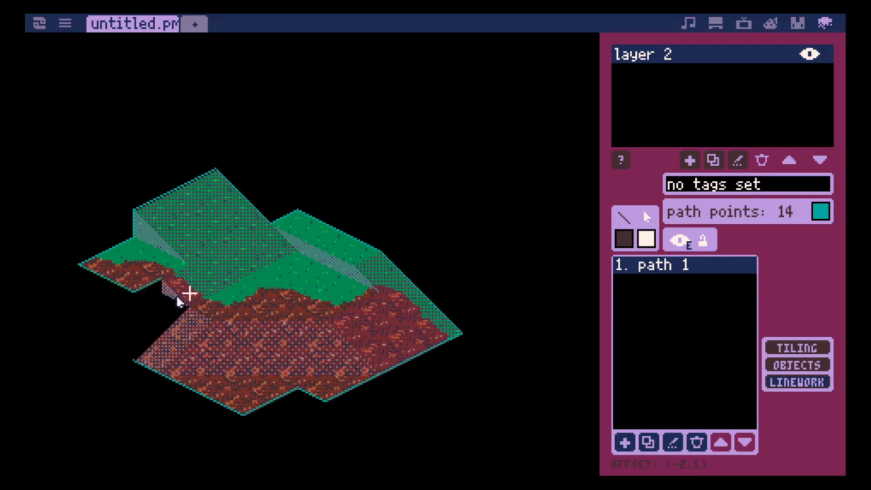
pyautogui.click(163, 320)
pyautogui.click(134, 361)
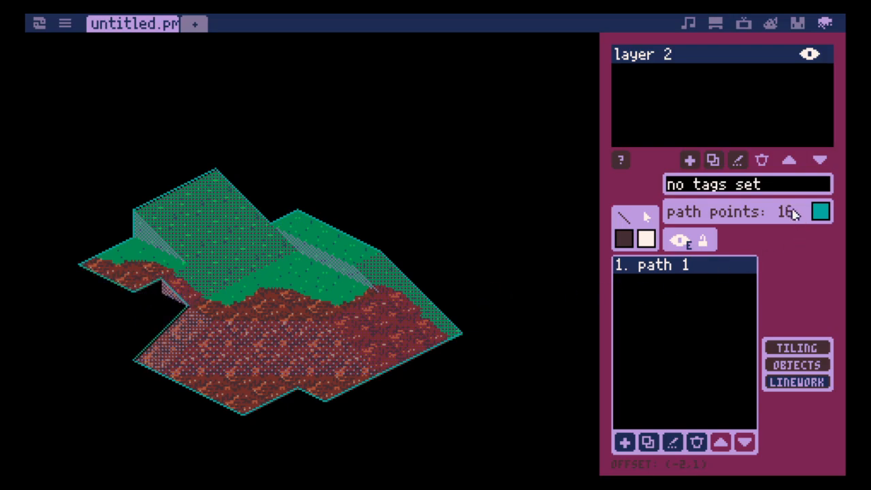
# - Tag the outline path as "collision" and add a second path to the linework list
pyautogui.click(784, 190)
pyautogui.write('collisioin')
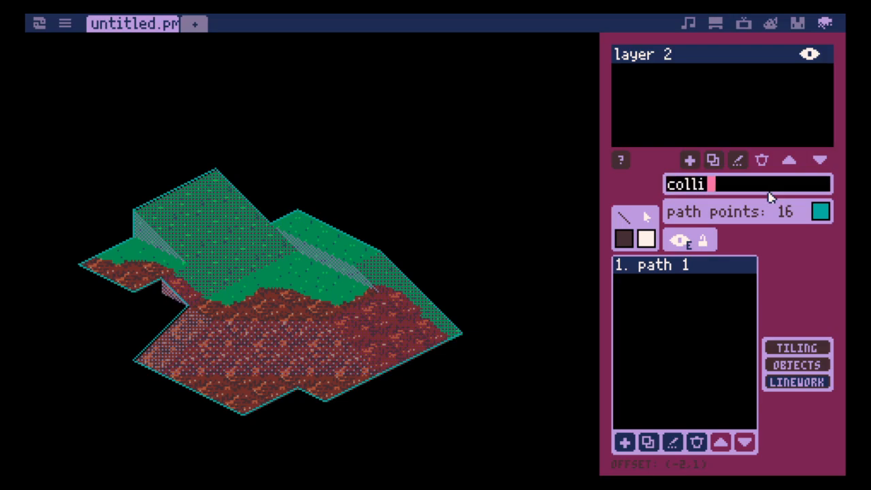
pyautogui.press('BackSpace')
pyautogui.press('BackSpace')
pyautogui.write('n')
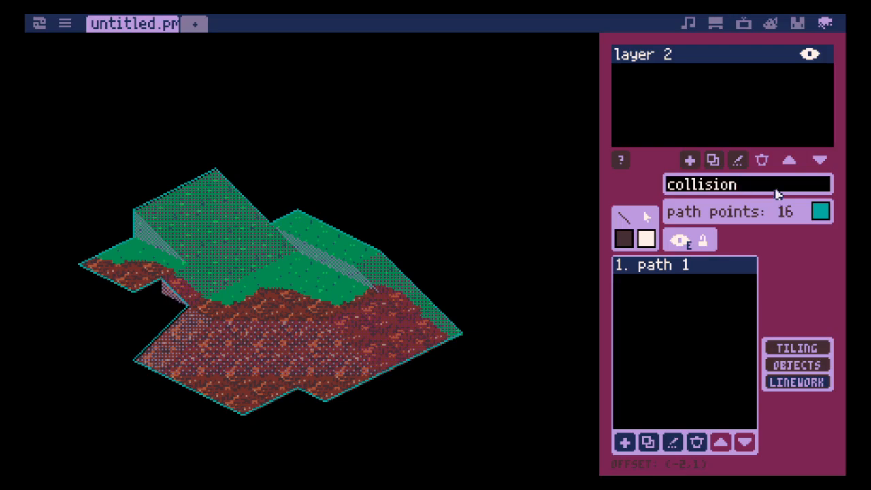
pyautogui.click(625, 442)
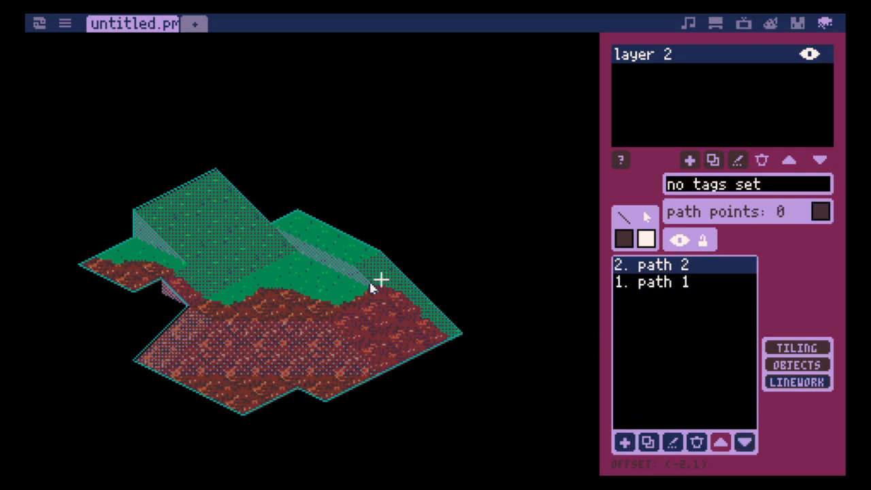
# - Set the second path's colour to blue and its visibility to E
pyautogui.click(819, 211)
pyautogui.click(820, 210)
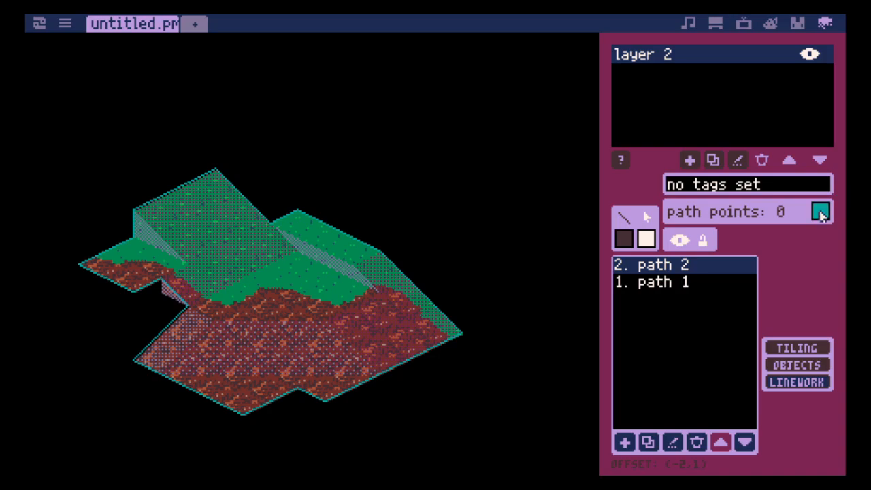
pyautogui.click(819, 211)
pyautogui.click(646, 239)
pyautogui.click(646, 240)
pyautogui.click(646, 239)
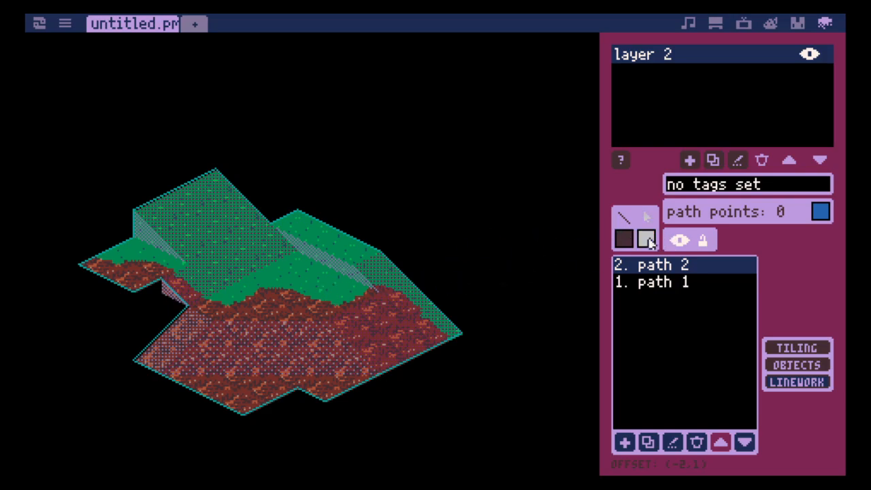
pyautogui.click(646, 239)
# - Trace a three-point path along the large ramp's western side wall and tag it "collision"
pyautogui.click(188, 265)
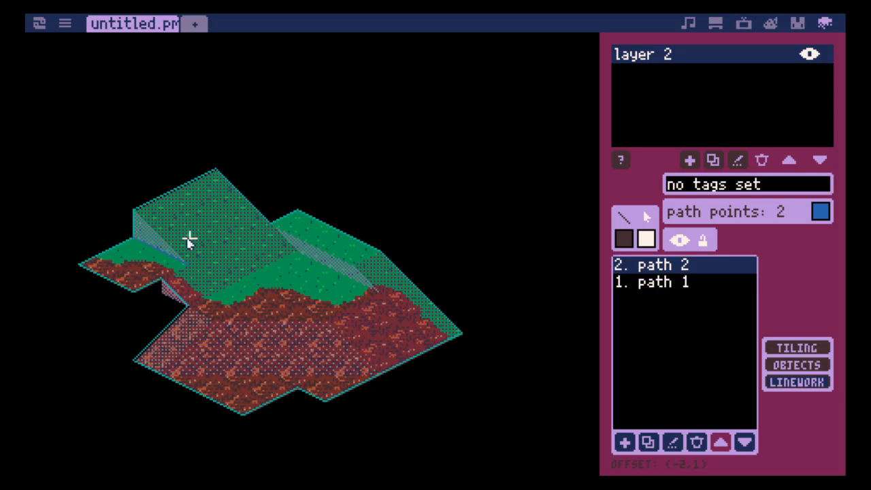
pyautogui.click(134, 210)
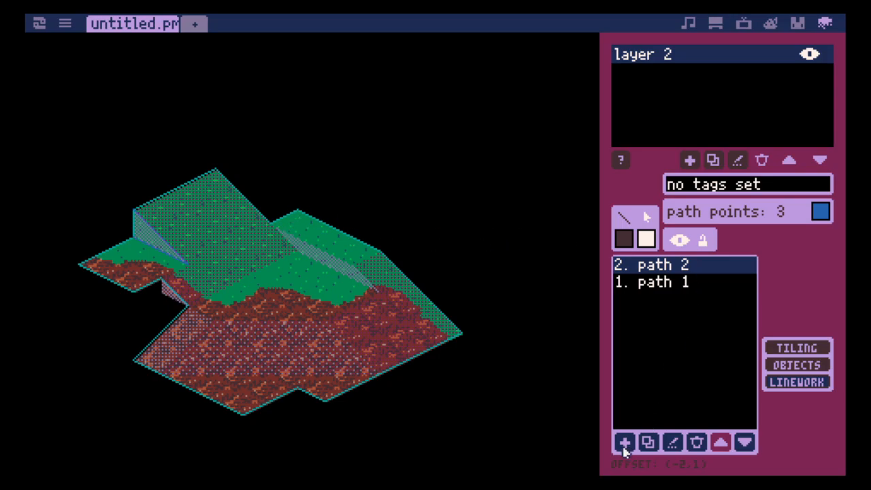
pyautogui.scroll(7, 620, 246)
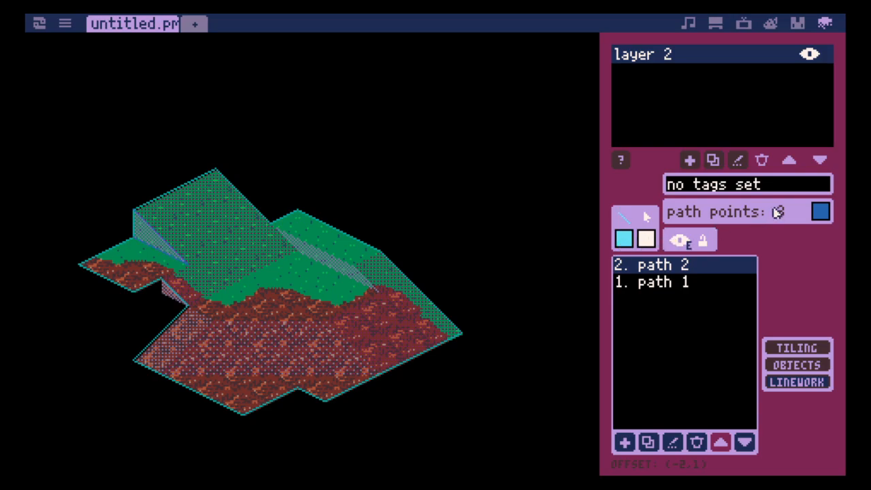
pyautogui.click(783, 188)
pyautogui.write('collision')
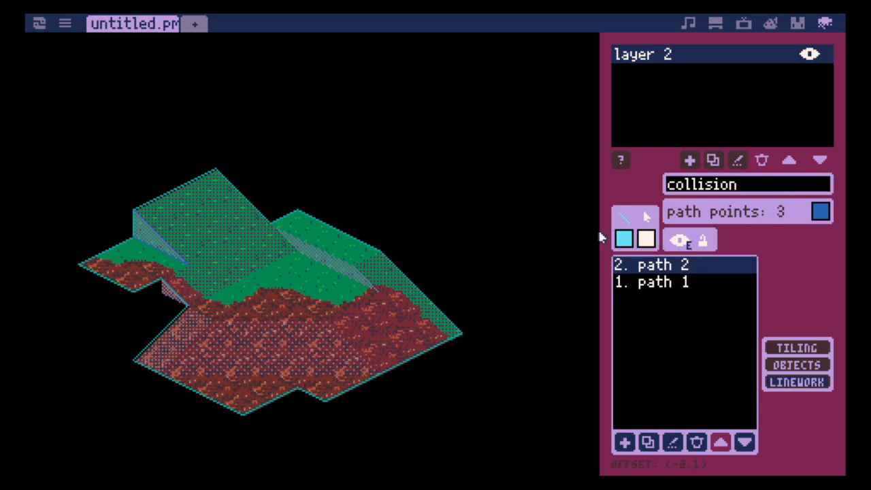
# - Add a third path in light blue and trace a closed outline around the slanted wall beside the raised eastern grass plateau
pyautogui.click(624, 446)
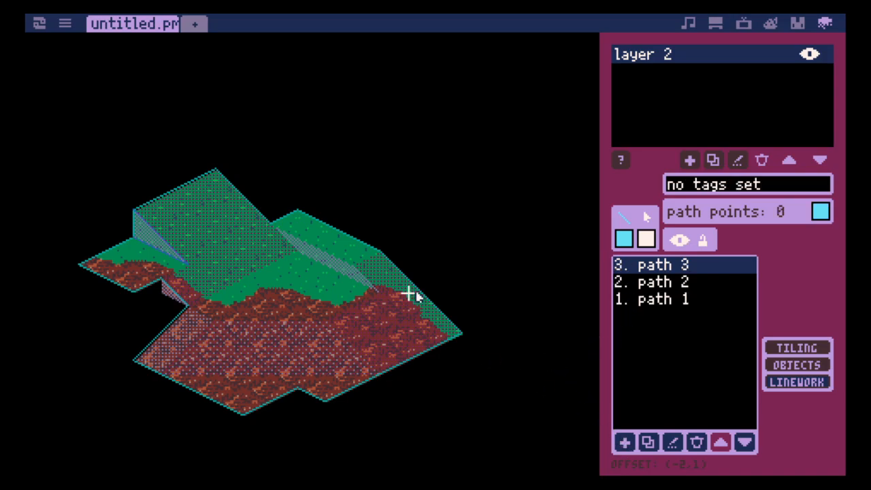
pyautogui.click(272, 225)
pyautogui.click(298, 251)
pyautogui.click(382, 292)
pyautogui.click(354, 266)
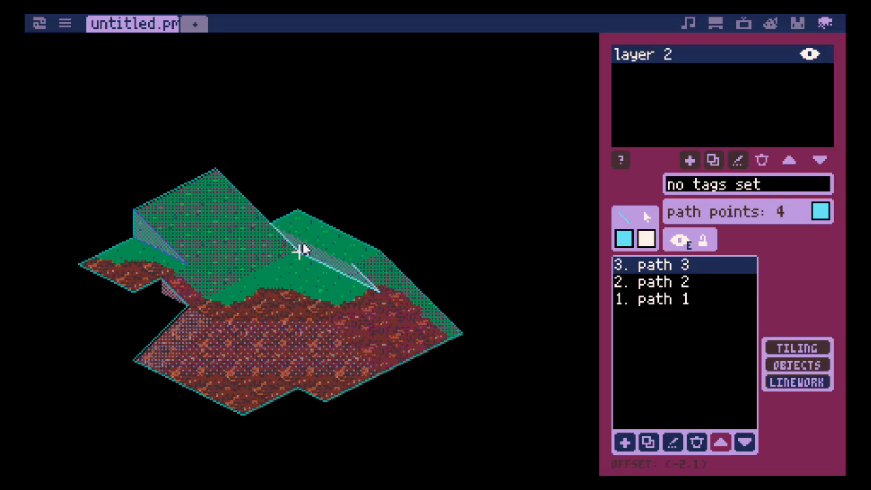
pyautogui.click(272, 225)
# - Tag the third path as "collision" and export the map
pyautogui.click(752, 188)
pyautogui.write('collision')
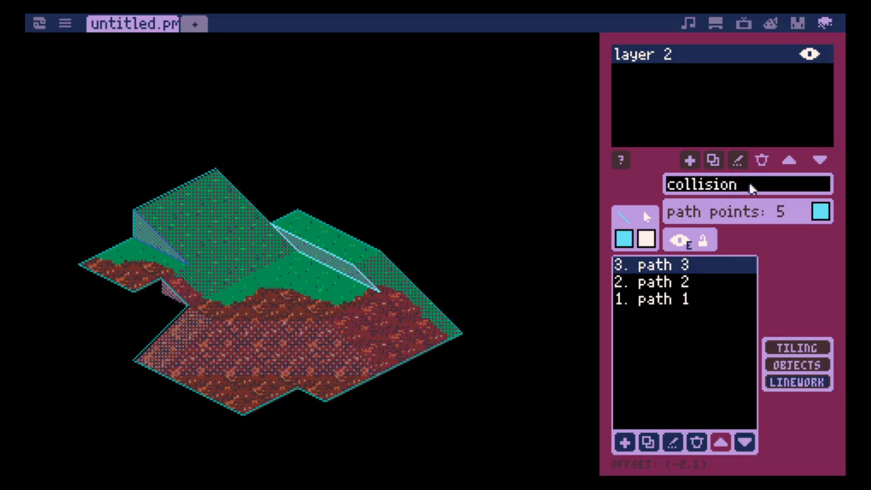
pyautogui.click(618, 161)
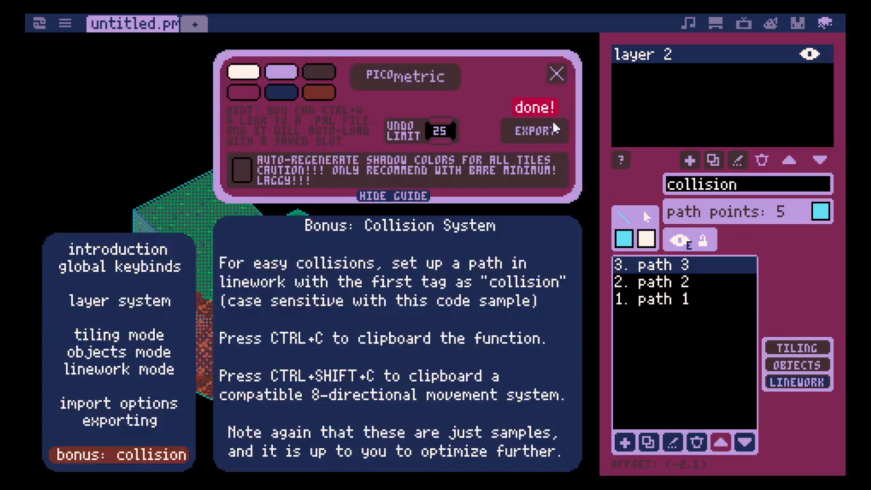
pyautogui.click(557, 74)
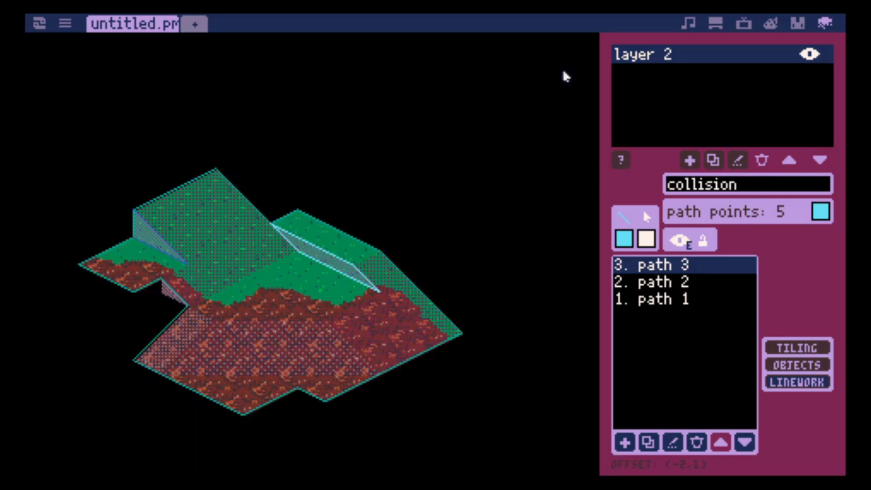
# - Switch to the Picotron file browser and open the /appdata/picometric folder
pyautogui.click(40, 26)
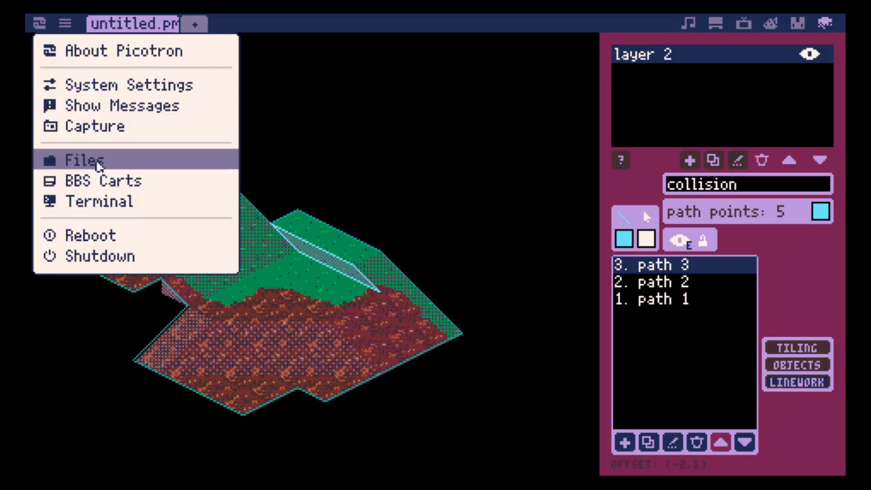
pyautogui.click(84, 160)
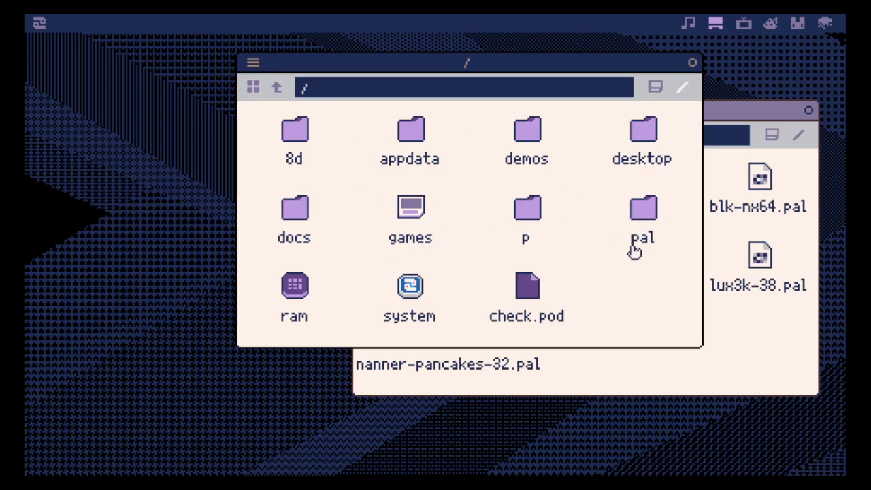
pyautogui.moveTo(584, 70); pyautogui.dragTo(468, 79)
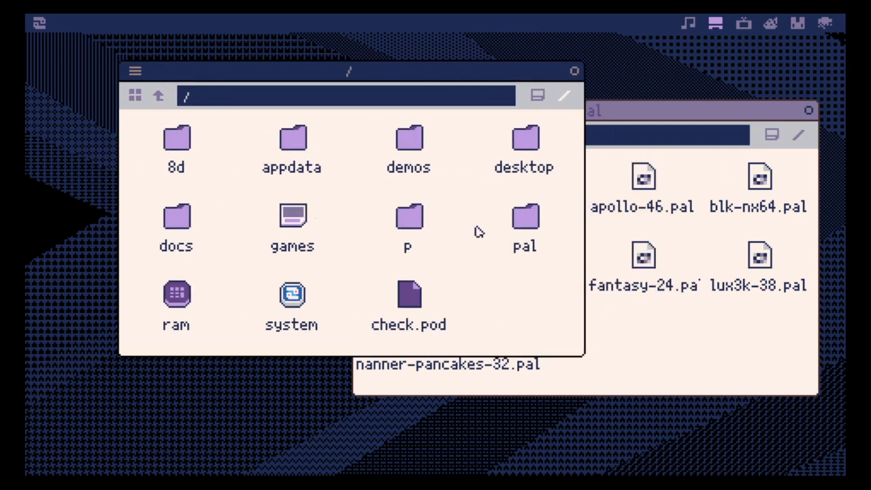
pyautogui.doubleClick(321, 156)
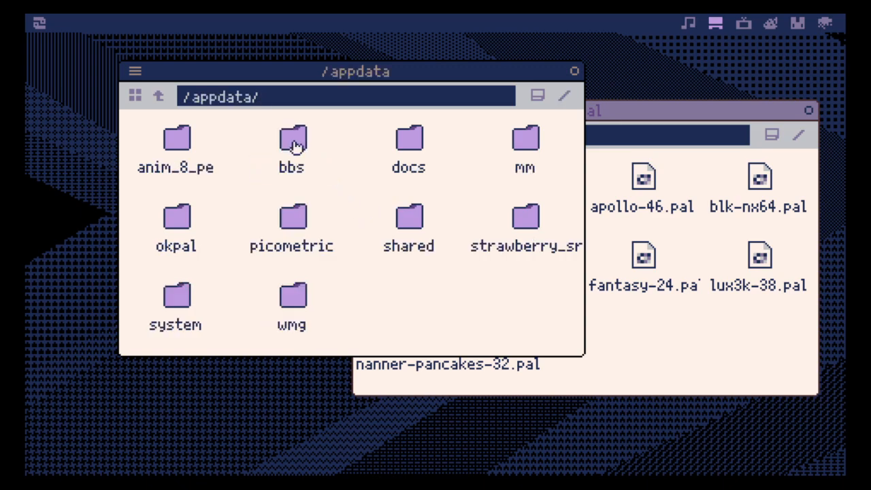
pyautogui.doubleClick(312, 215)
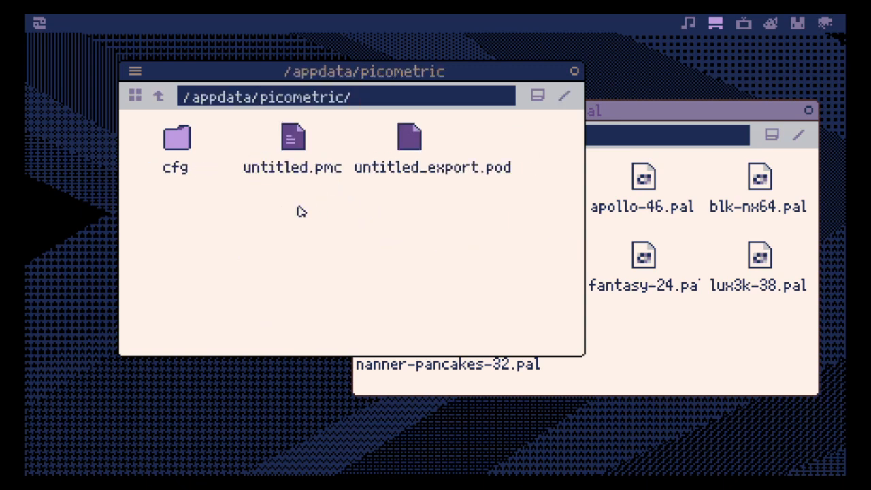
# - Show the folder as a detailed list and compare the sizes of untitled_export.pod and untitled.pmc
pyautogui.click(136, 95)
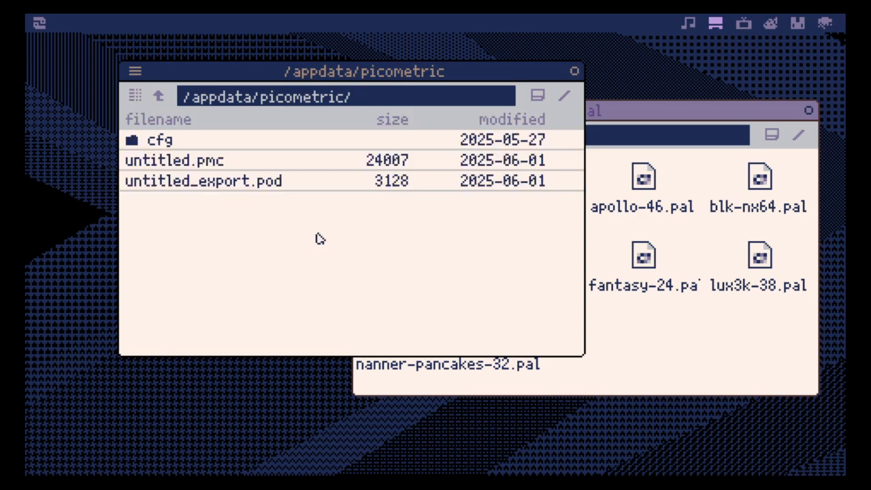
pyautogui.click(303, 185)
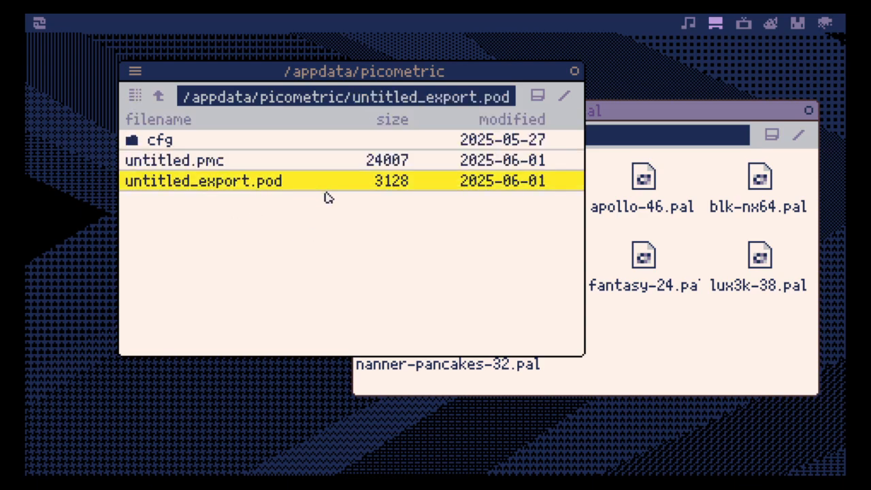
pyautogui.click(424, 166)
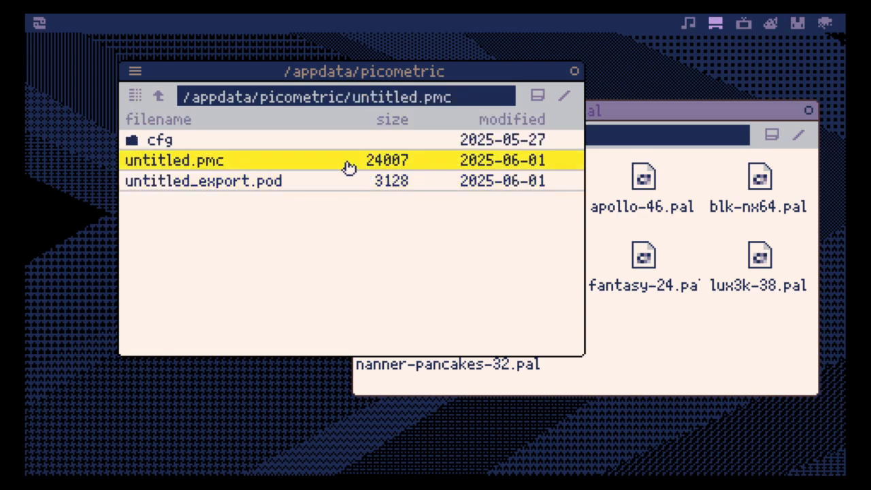
pyautogui.doubleClick(317, 163)
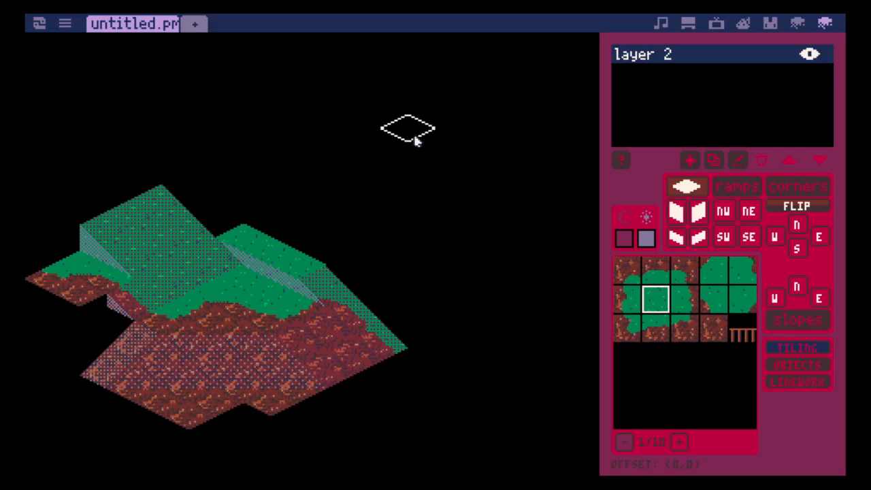
pyautogui.rightClick(825, 23)
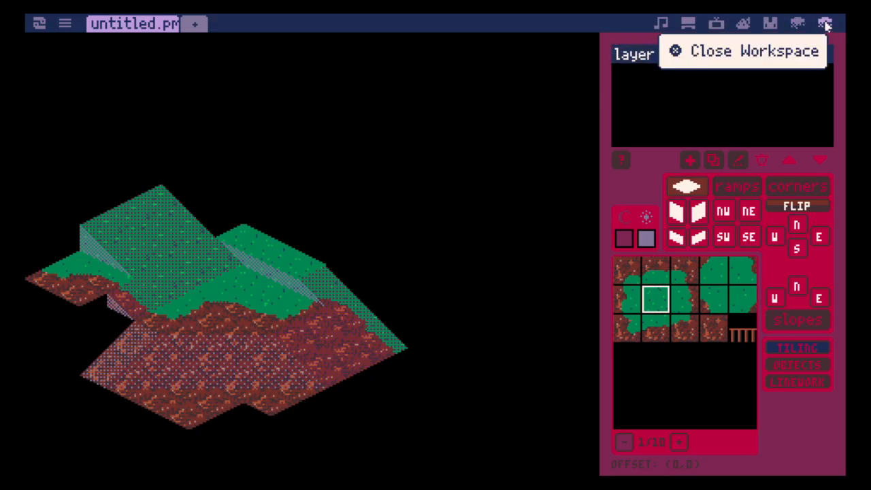
pyautogui.click(803, 51)
pyautogui.click(716, 23)
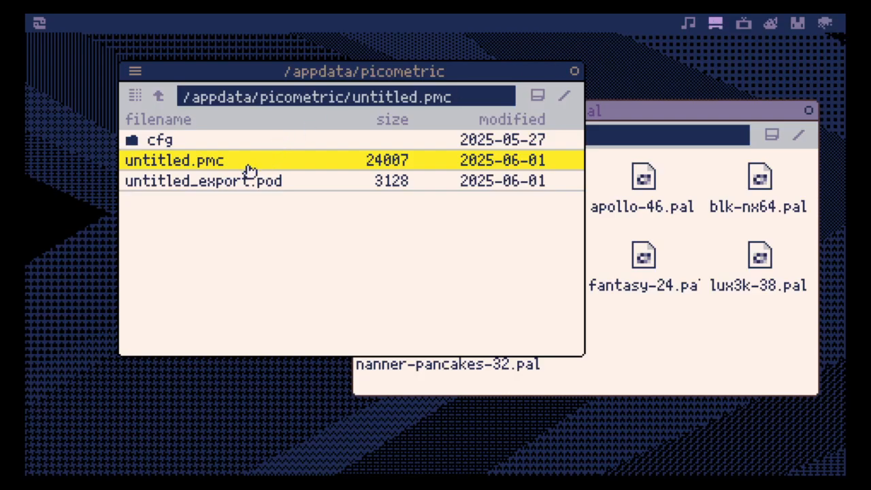
# - Rename untitled.pmc as untitled.pod
pyautogui.rightClick(247, 171)
pyautogui.click(249, 232)
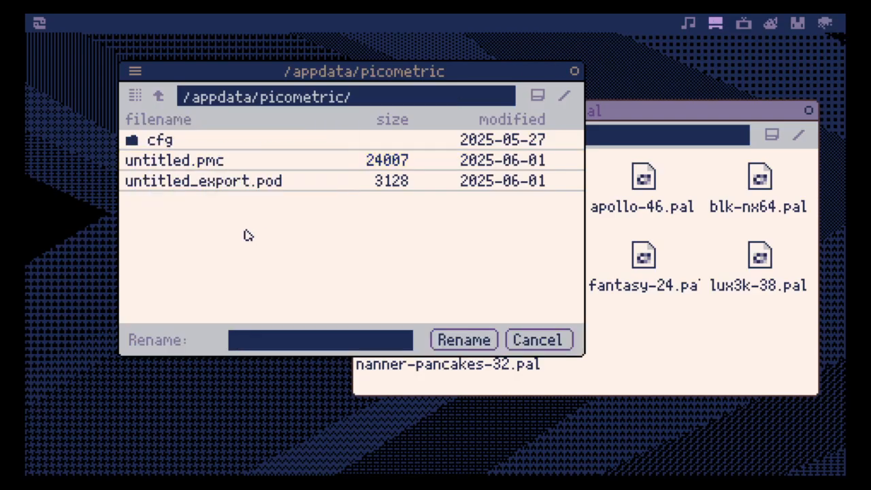
pyautogui.write('untitled.pod')
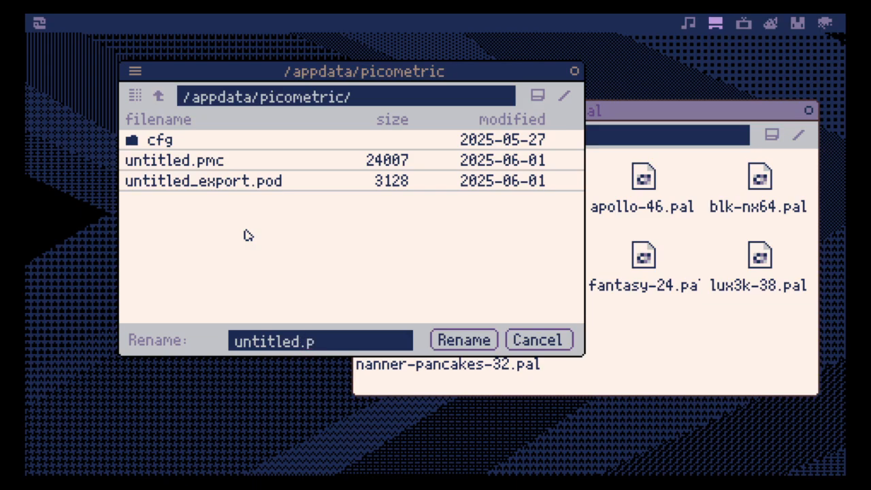
pyautogui.press('Return')
# - Open untitled.pod and untitled_export.pod in separate viewer windows, placed side by side for comparison
pyautogui.doubleClick(245, 159)
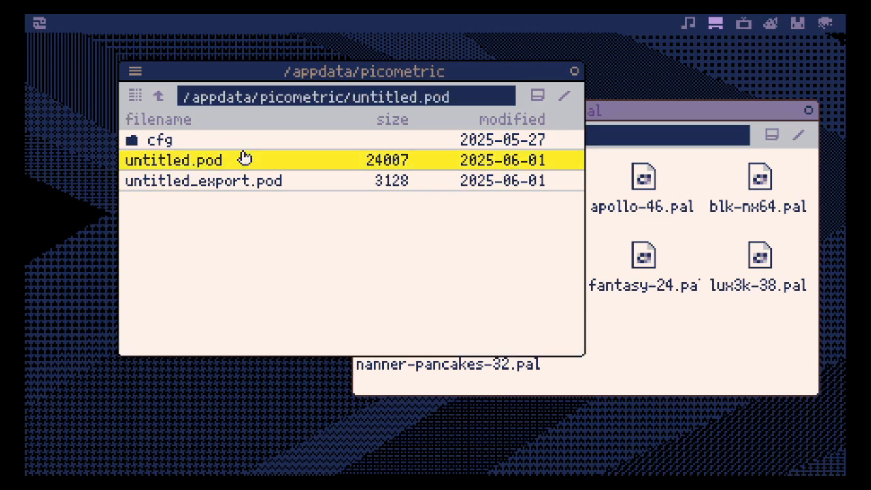
pyautogui.moveTo(422, 61); pyautogui.dragTo(662, 49)
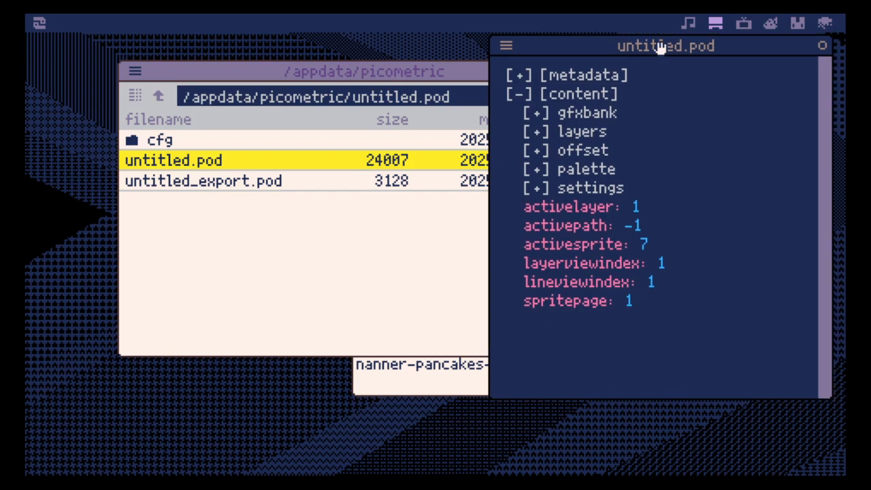
pyautogui.click(218, 187)
pyautogui.doubleClick(218, 187)
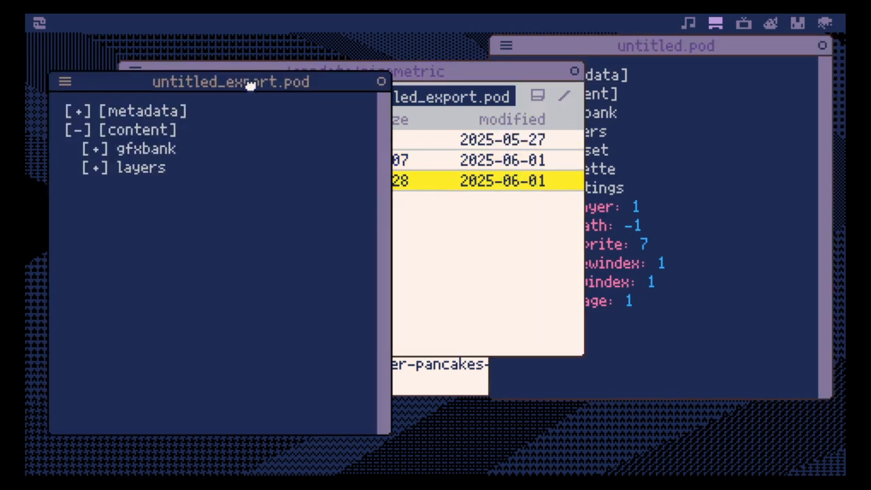
pyautogui.click(634, 51)
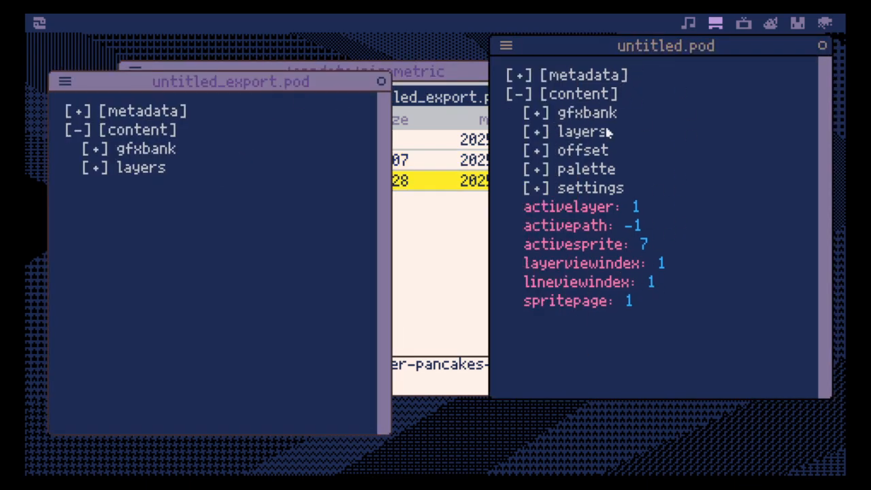
# - Compare the gfxbank sections of both files and examine the first bank's userdata entries in untitled.pod
pyautogui.click(95, 150)
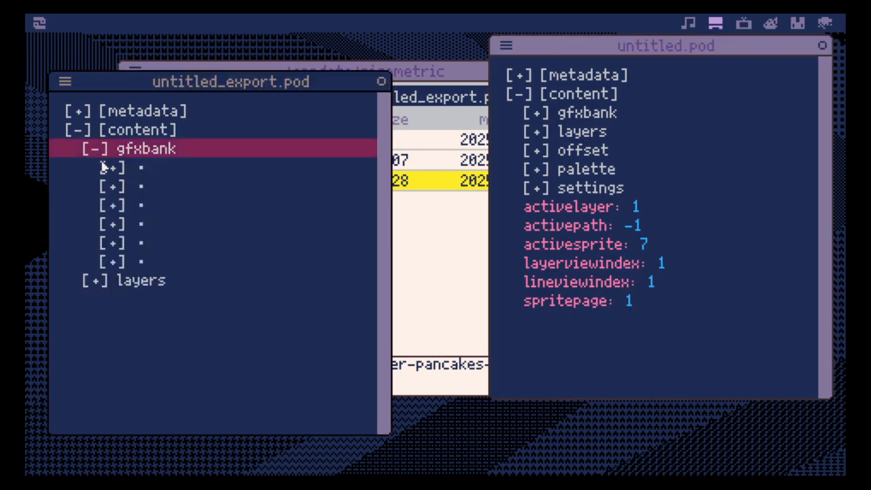
pyautogui.click(545, 116)
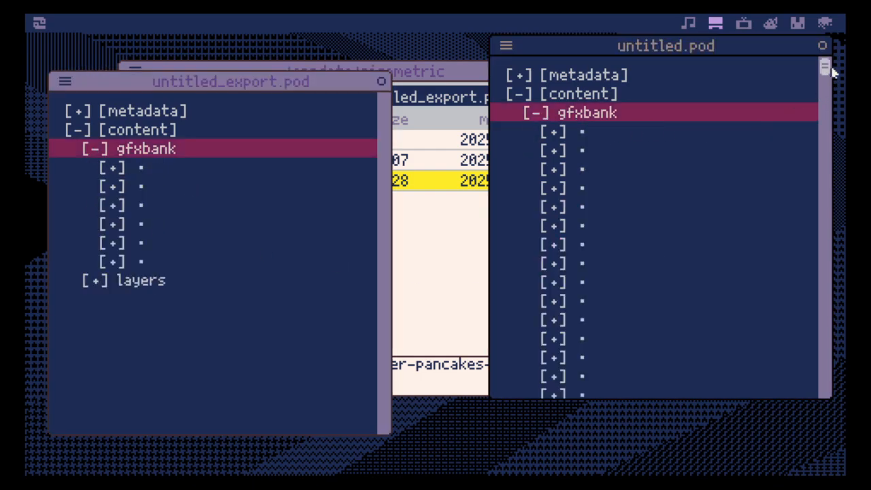
pyautogui.moveTo(831, 71); pyautogui.dragTo(807, 105)
pyautogui.scroll(3, 740, 140)
pyautogui.scroll(5, 741, 140)
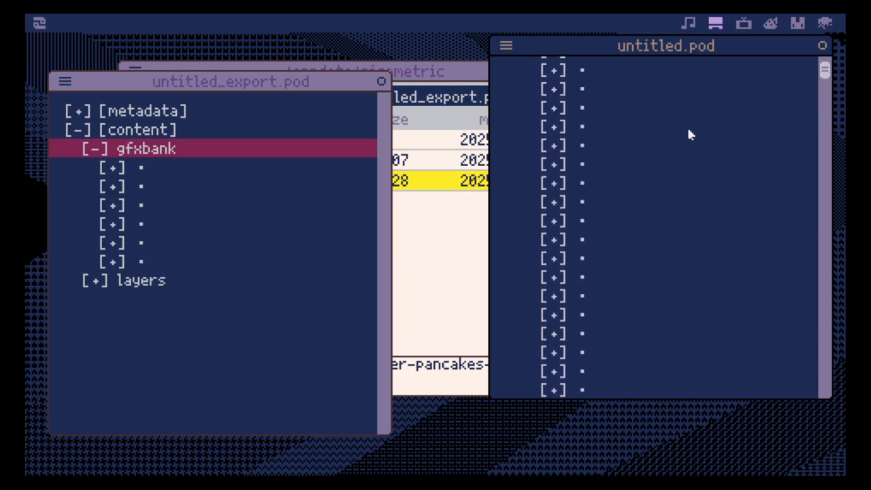
pyautogui.click(553, 132)
pyautogui.scroll(-10, 640, 228)
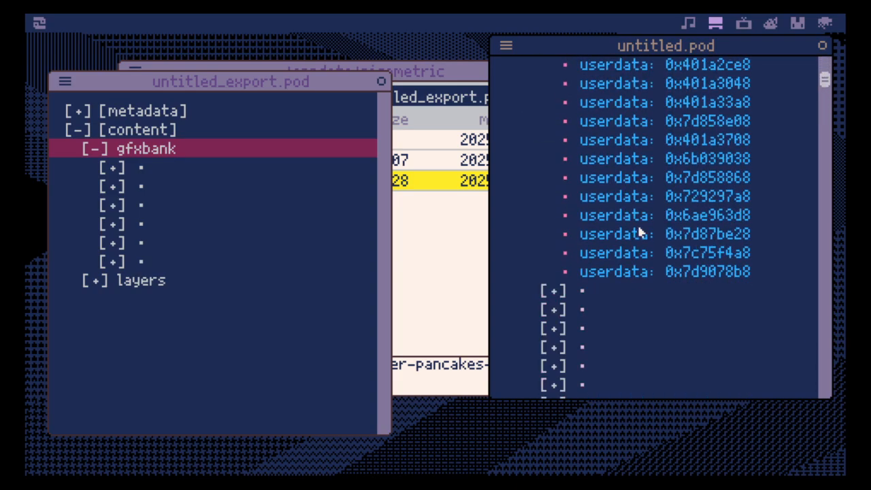
pyautogui.scroll(6, 641, 232)
pyautogui.scroll(3, 643, 247)
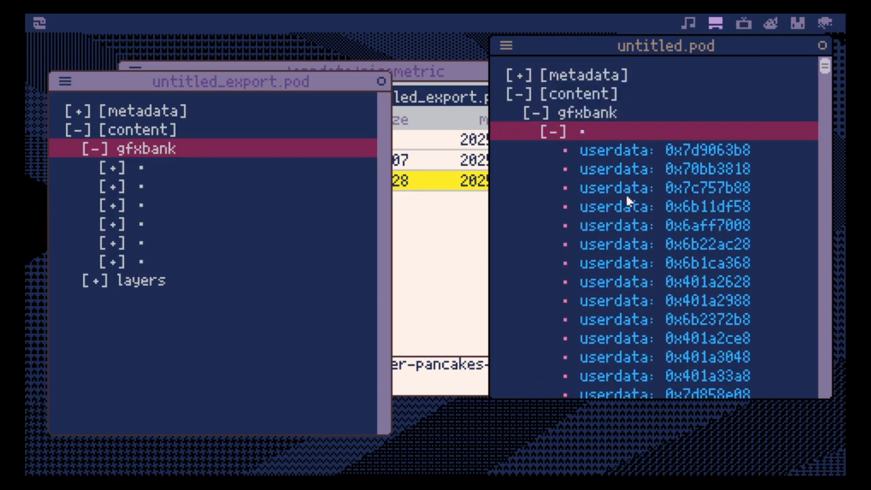
pyautogui.click(553, 132)
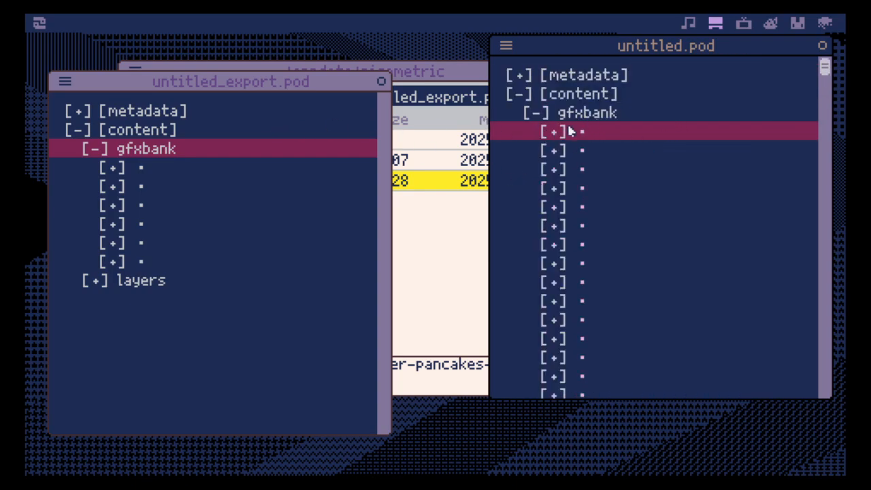
pyautogui.click(534, 117)
# - Examine the first gfxbank entries in untitled_export.pod, collapse that section and expand its layers section
pyautogui.click(111, 169)
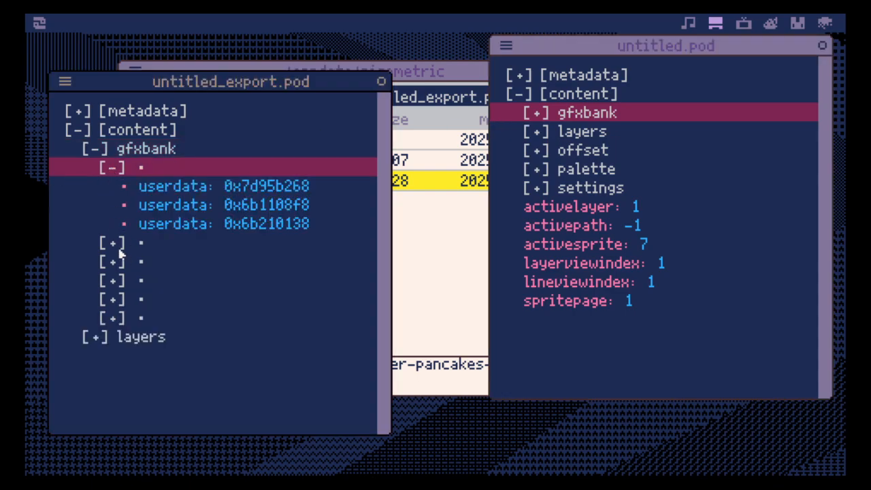
pyautogui.click(117, 247)
pyautogui.click(114, 243)
pyautogui.click(112, 169)
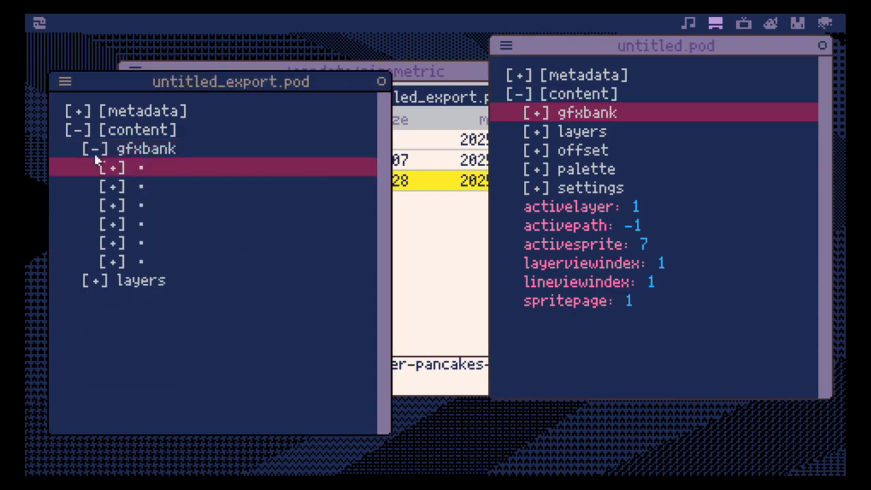
pyautogui.click(97, 151)
pyautogui.click(95, 169)
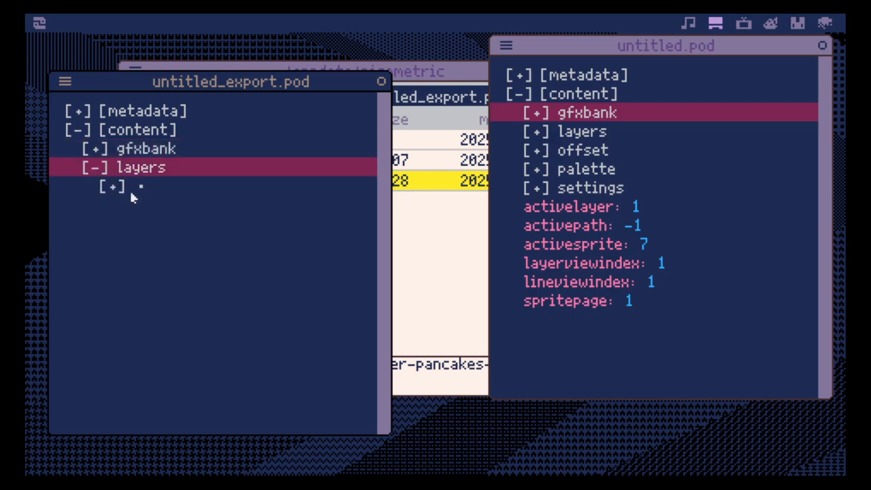
# - Examine the layer entry in untitled_export.pod, including its tyles list and the contents of one tile
pyautogui.click(112, 187)
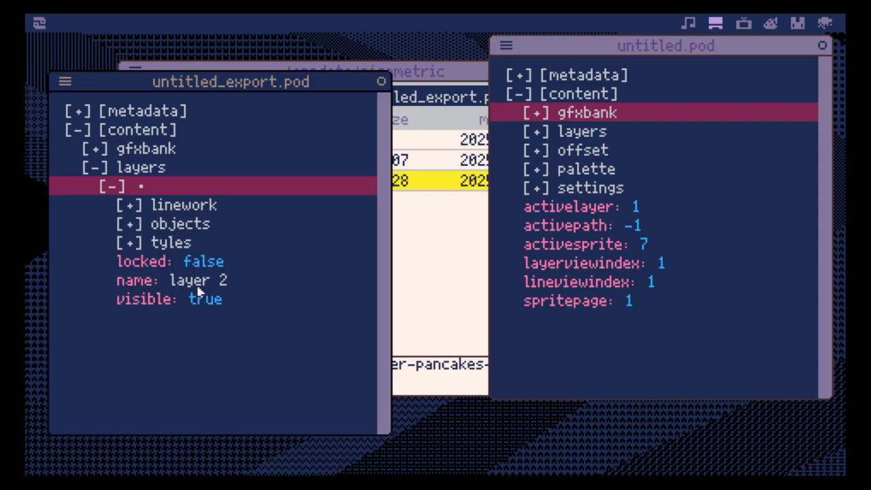
pyautogui.click(136, 246)
pyautogui.scroll(-5, 132, 237)
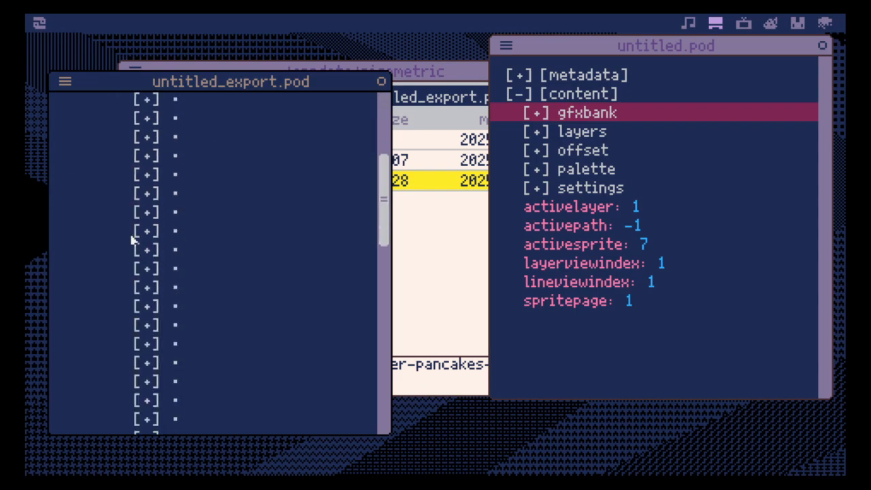
pyautogui.click(146, 212)
pyautogui.scroll(3, 184, 270)
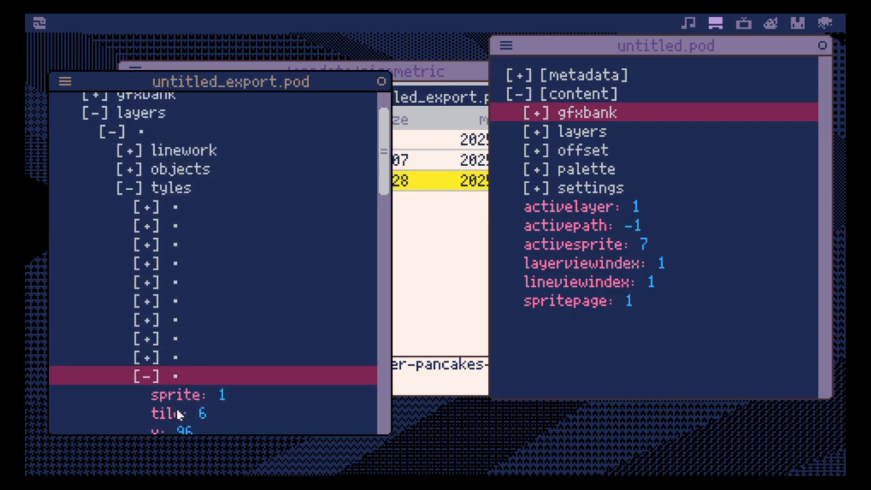
pyautogui.click(126, 188)
# - Check the layer's objects and its first linework path with tags, and close the untitled_export.pod viewer
pyautogui.click(136, 225)
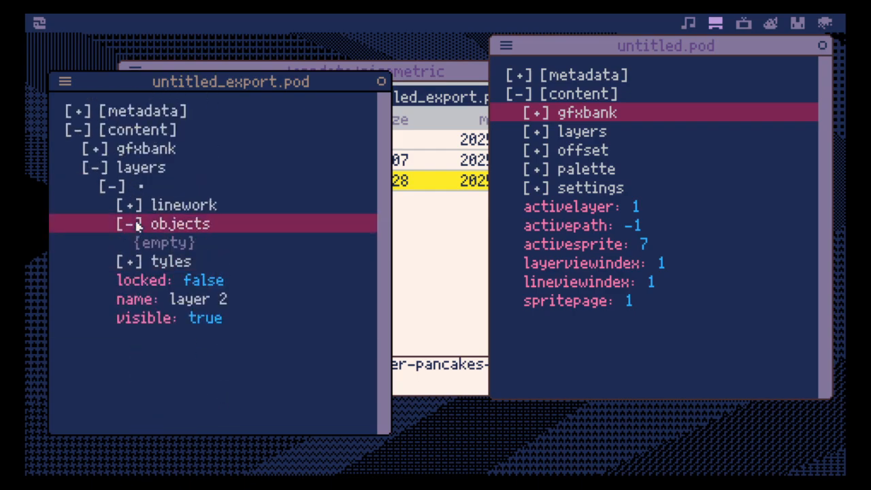
pyautogui.click(134, 225)
pyautogui.click(133, 207)
pyautogui.click(148, 223)
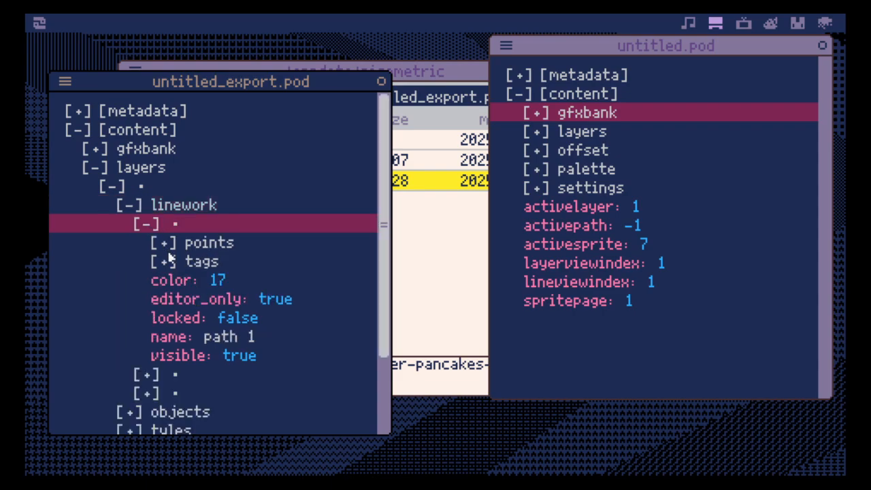
pyautogui.click(167, 262)
pyautogui.click(169, 262)
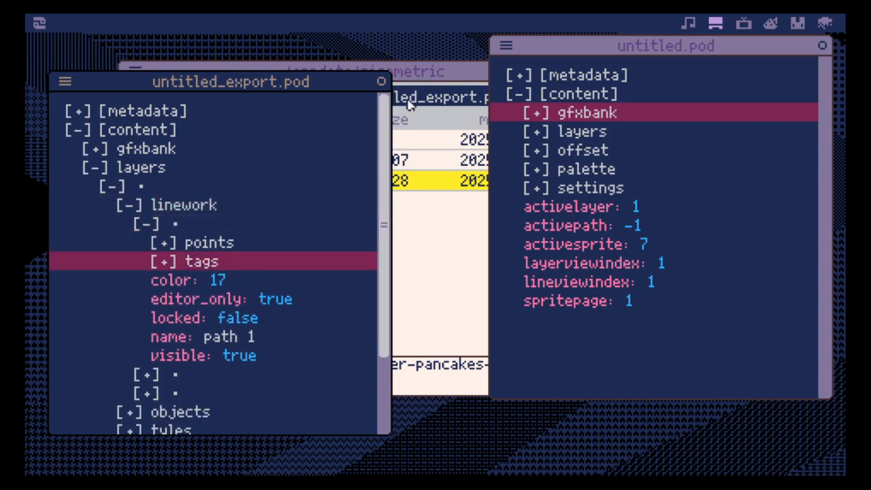
pyautogui.click(381, 81)
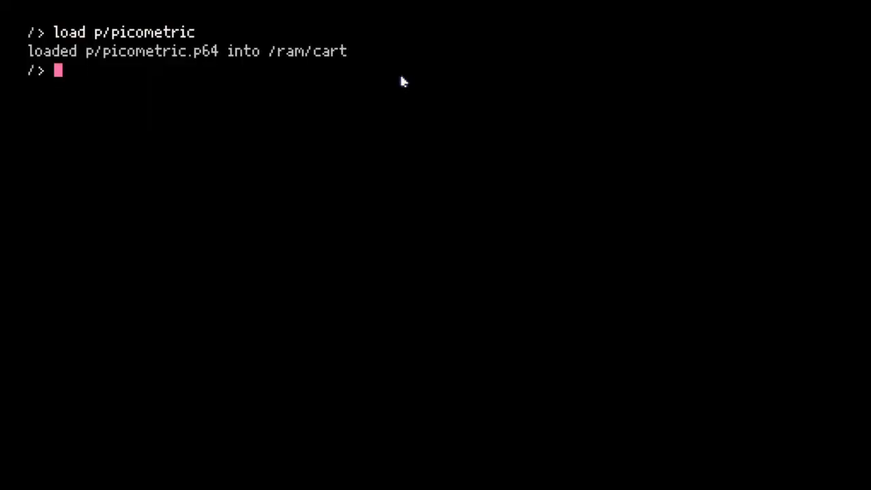
# - Load the p/templates cartridge from the terminal, run it, and exit to the desktop
pyautogui.write('load p/templates')
pyautogui.press('Return')
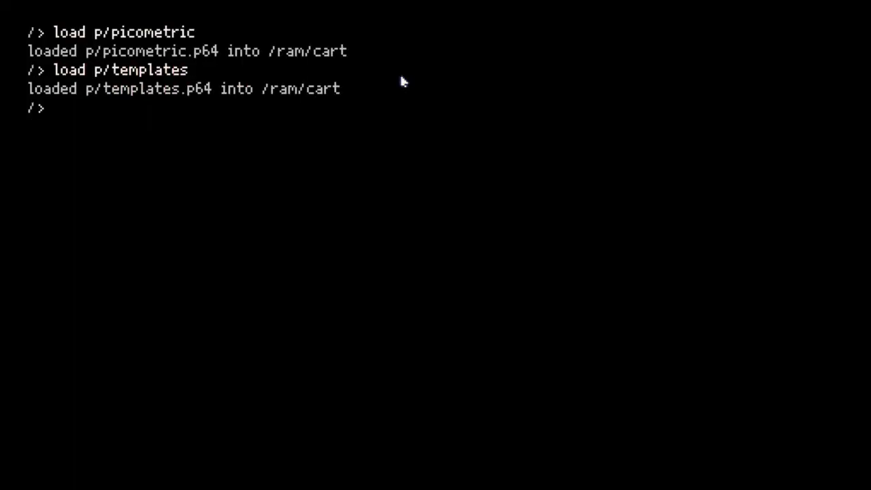
pyautogui.hotkey('ctrl', 'r')
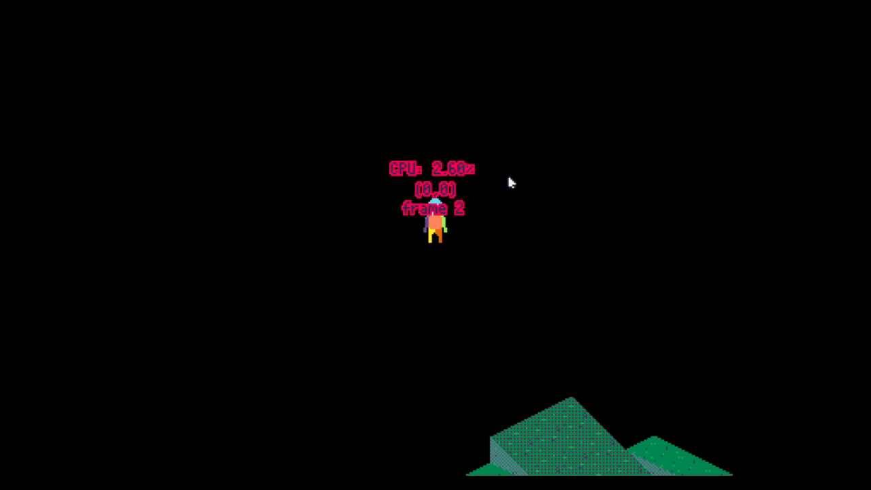
pyautogui.press('Escape')
pyautogui.press('Escape')
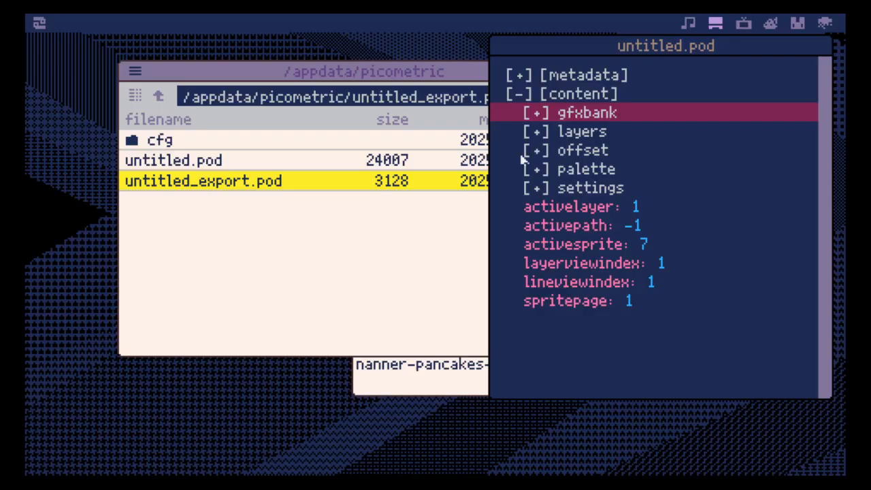
# - In main.lua, set the player's starting pos to x=50, y=100 and run the cartridge to check the placement
pyautogui.click(769, 24)
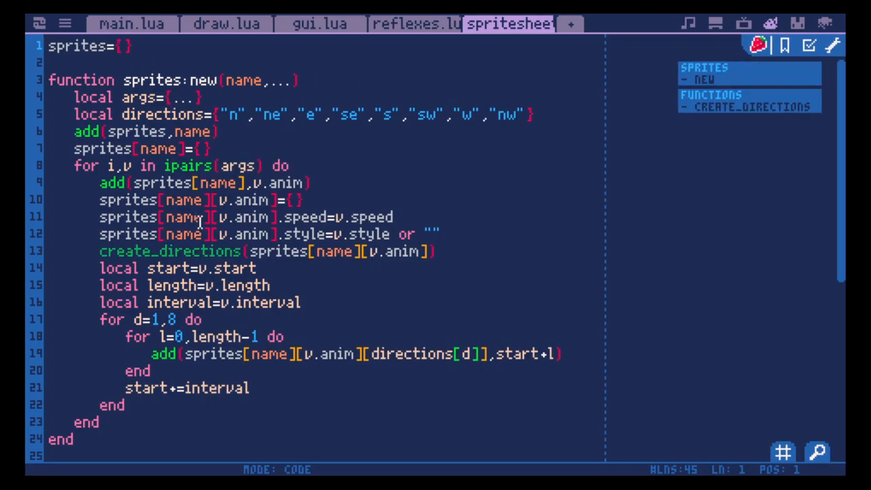
pyautogui.click(110, 27)
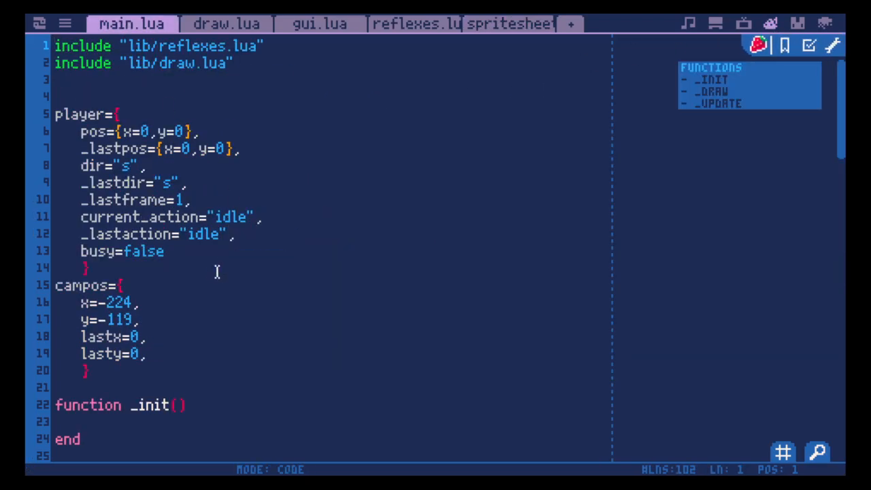
pyautogui.click(139, 301)
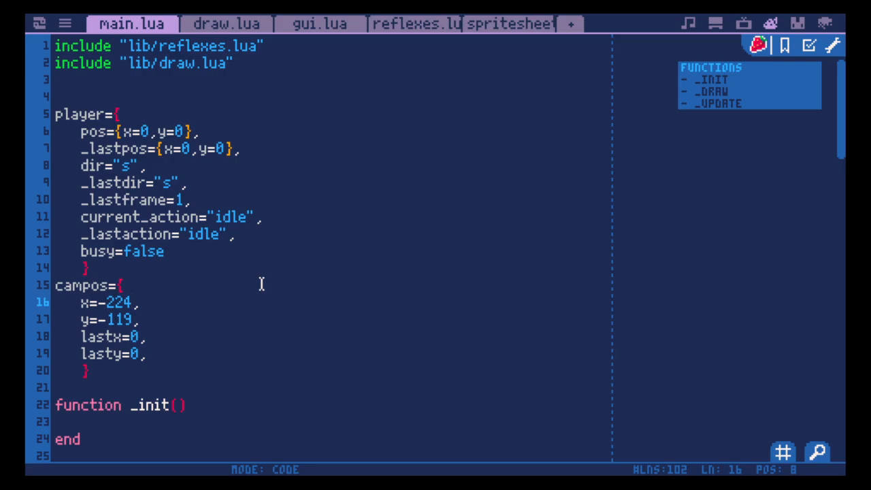
pyautogui.click(147, 131)
pyautogui.write('5')
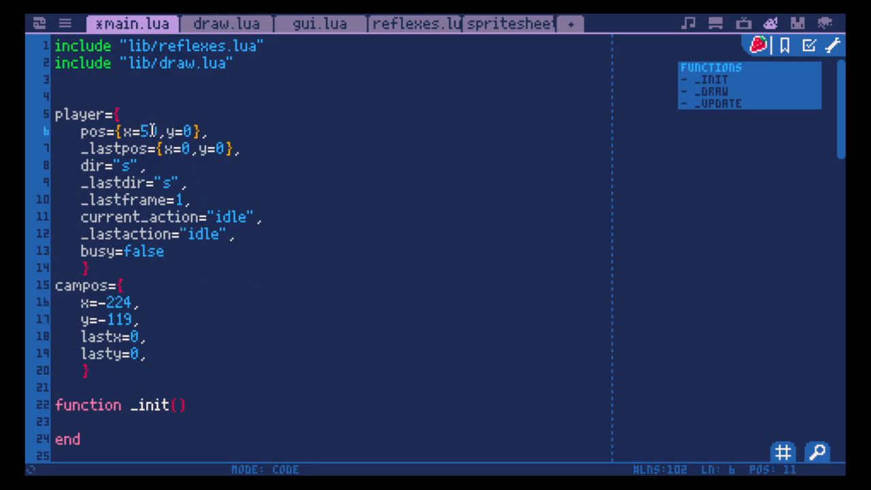
pyautogui.hotkey('ctrl', 'r')
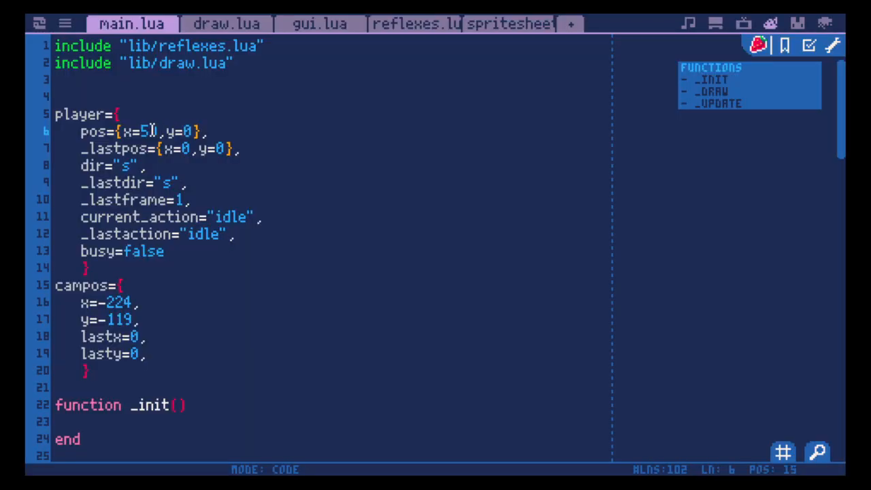
pyautogui.write('10')
pyautogui.hotkey('ctrl', 'r')
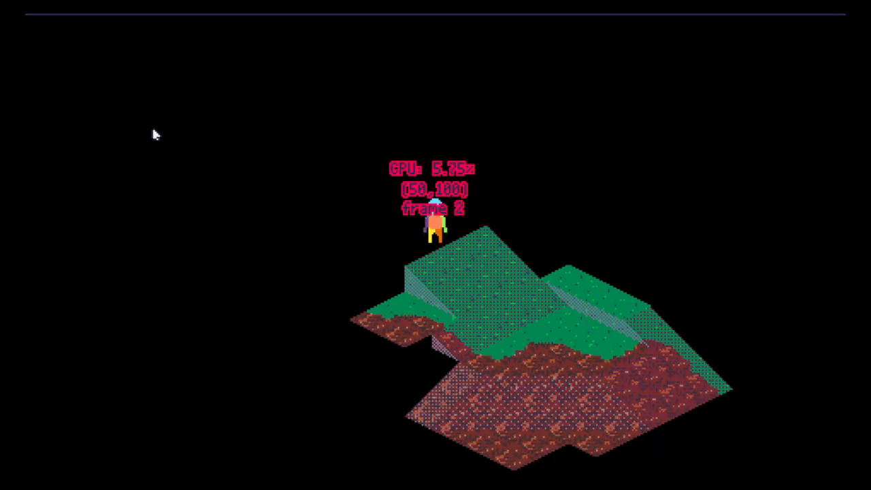
pyautogui.press('Escape')
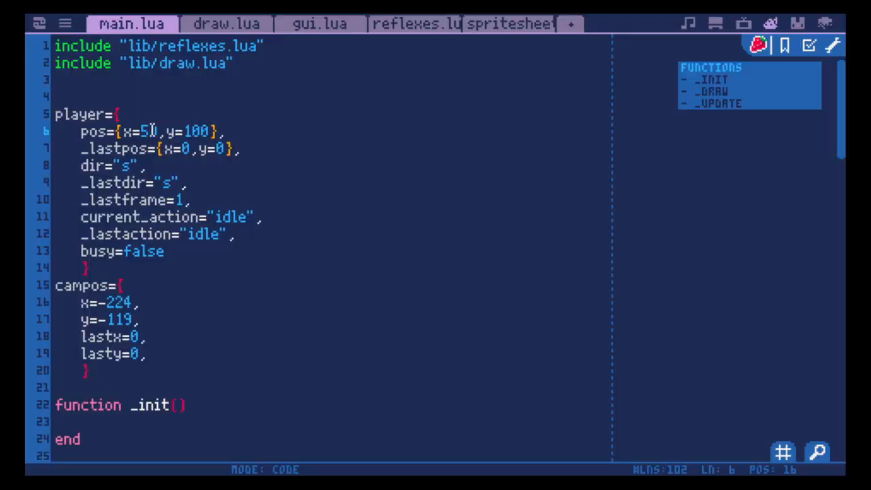
# - Revise the y value of the player's starting pos in main.lua and rerun the cartridge
pyautogui.press('BackSpace')
pyautogui.write('4')
pyautogui.hotkey('ctrl', 'r')
# - Walk the character across the dirt slope to the map's eastern side, over the back grass plateau and onto the tall hill
pyautogui.press('Right')
pyautogui.press('Down')
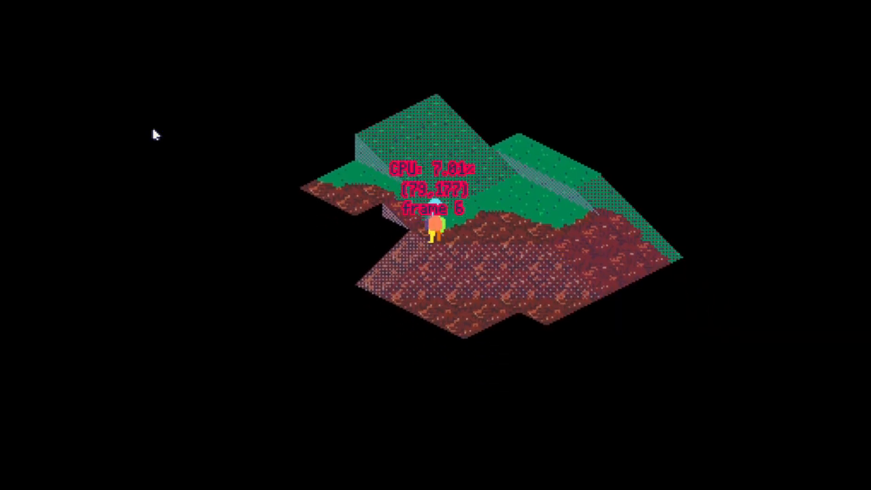
pyautogui.press('Left')
pyautogui.press('Right')
pyautogui.press('Up')
pyautogui.press('Down')
pyautogui.press('Up')
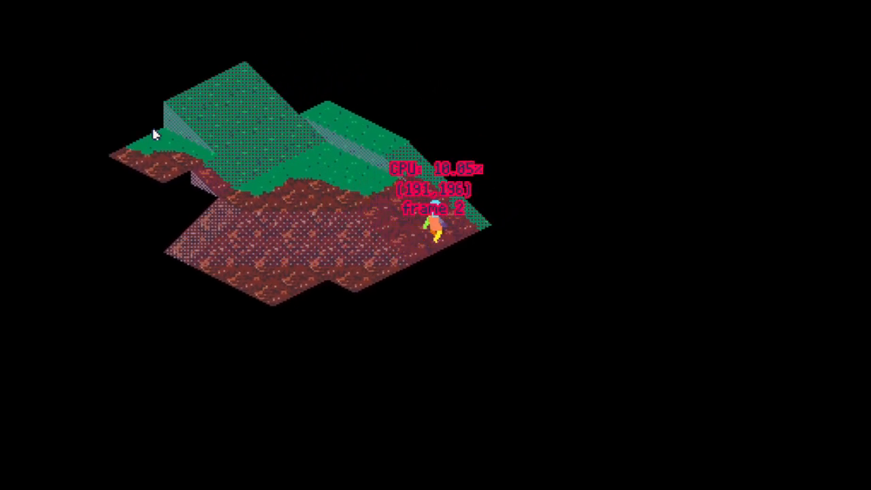
pyautogui.press('Left')
pyautogui.press('Left')
pyautogui.press('Down')
pyautogui.press('Right')
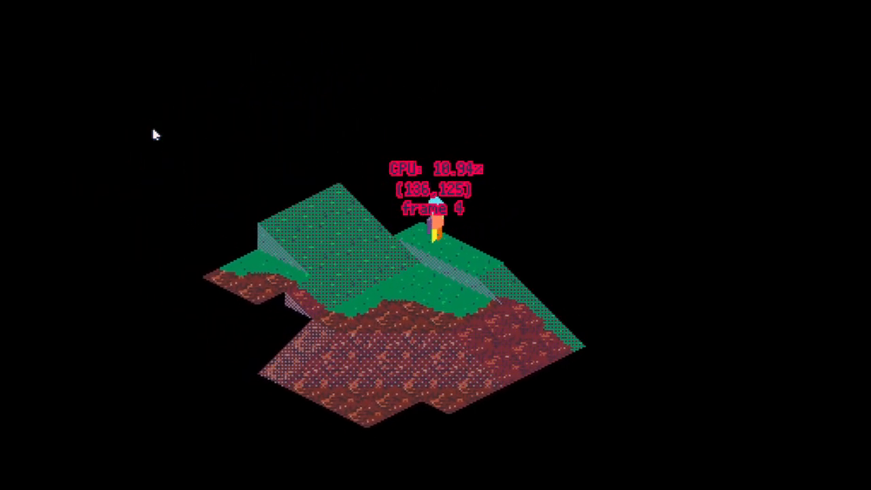
pyautogui.press('Left')
pyautogui.press('Up')
# - Walk the character down to the western dirt ledge, past the foot of the tall hill and onto the middle dirt slope
pyautogui.press('Left')
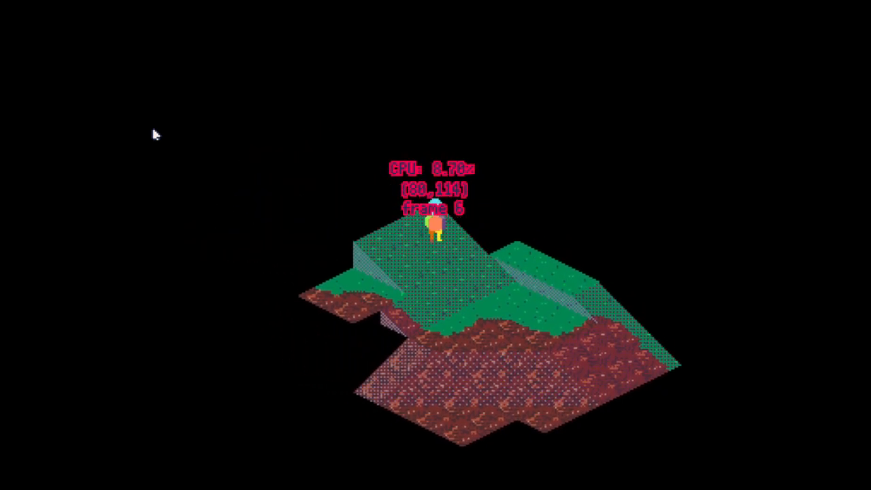
pyautogui.press('Right')
pyautogui.press('Left')
pyautogui.press('Down')
pyautogui.press('Right')
pyautogui.press('Left')
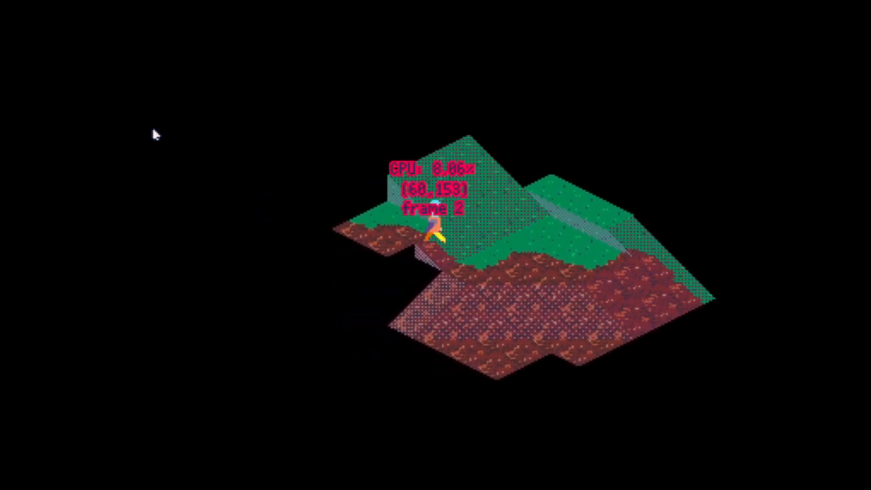
pyautogui.press('Down')
pyautogui.press('Right')
pyautogui.press('Up')
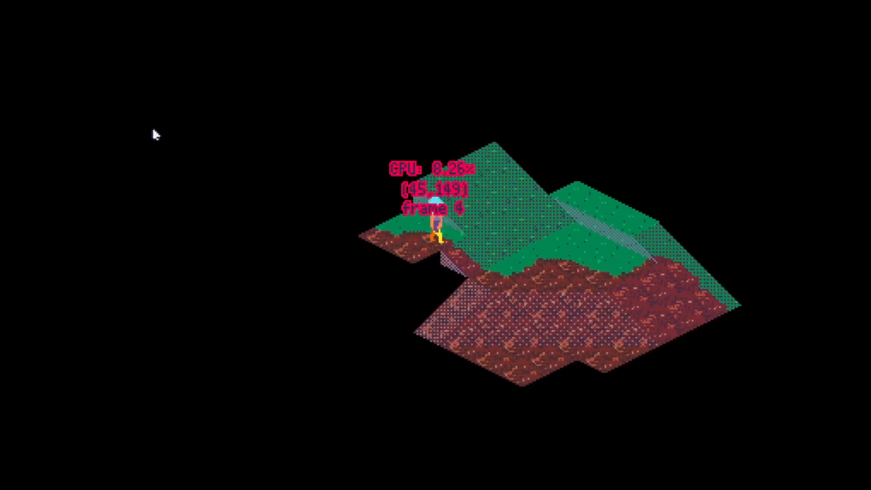
pyautogui.press('Right')
pyautogui.press('Down')
pyautogui.press('Left')
pyautogui.press('Up')
pyautogui.press('Right')
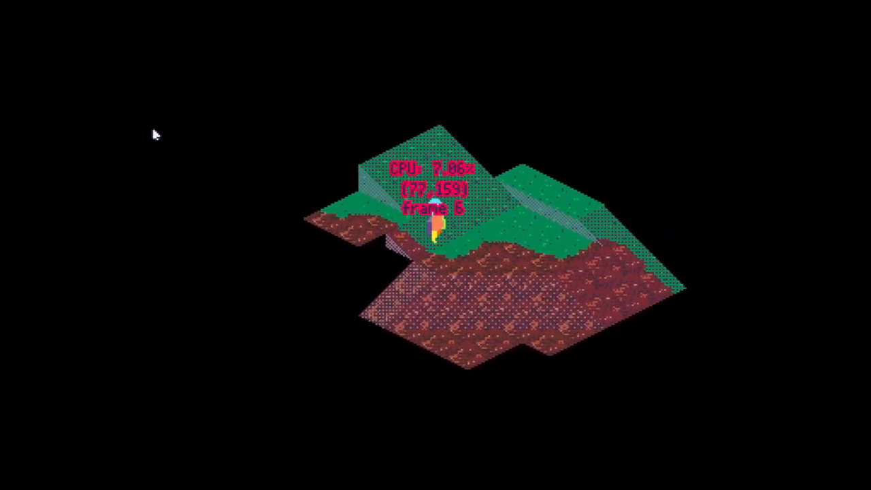
pyautogui.press('Down')
pyautogui.press('Left')
pyautogui.press('Down')
pyautogui.press('Right')
pyautogui.press('Up')
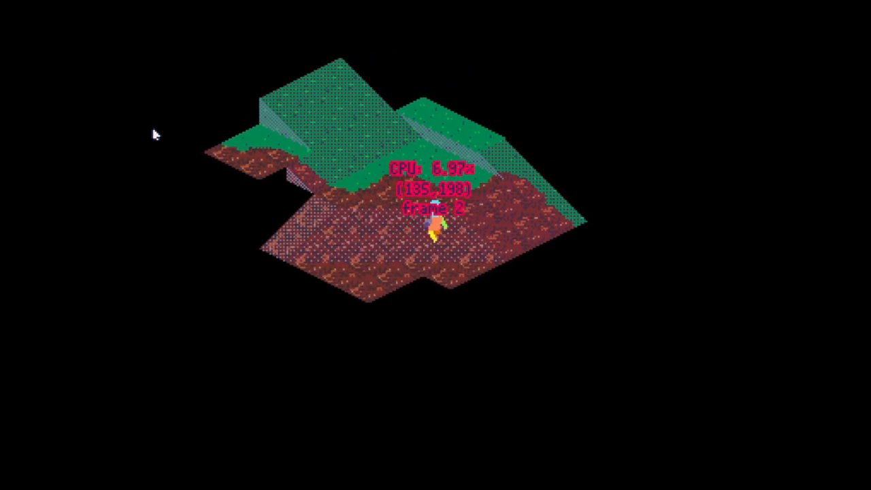
# - Walk the character beyond the map behind the tall hill, around its western tip and to the southern dirt edge
pyautogui.press('Up')
pyautogui.press('Left')
pyautogui.press('Down')
pyautogui.press('Right')
pyautogui.press('Up')
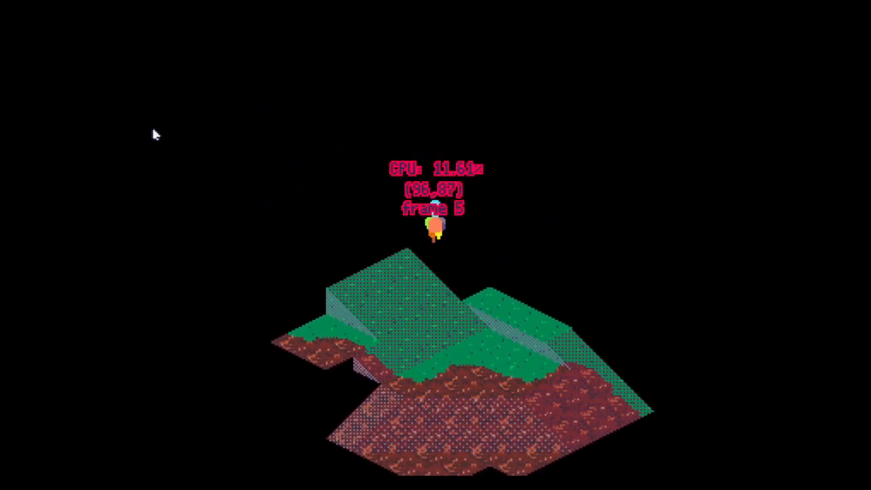
pyautogui.press('Left')
pyautogui.press('Up')
pyautogui.press('Down')
pyautogui.press('Right')
pyautogui.press('Left')
pyautogui.press('Down')
pyautogui.press('Right')
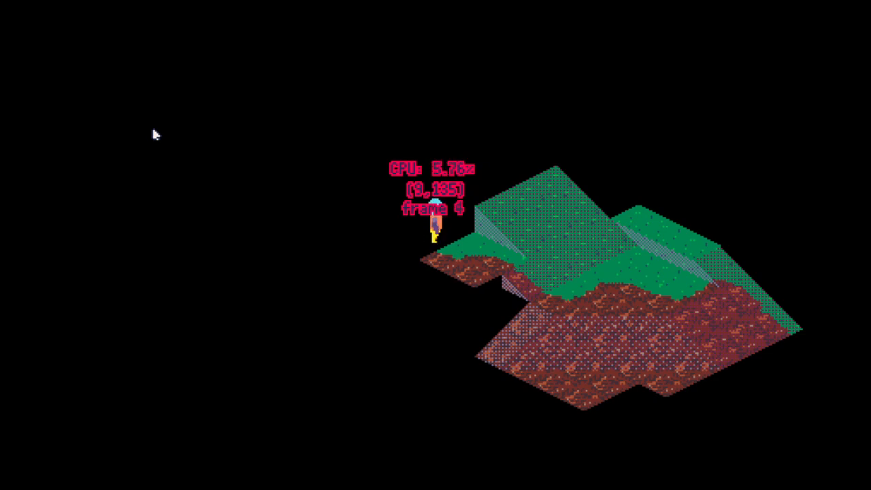
pyautogui.press('Left')
pyautogui.press('Down')
pyautogui.press('Right')
pyautogui.press('Up')
pyautogui.press('Down')
pyautogui.press('Right')
pyautogui.press('Up')
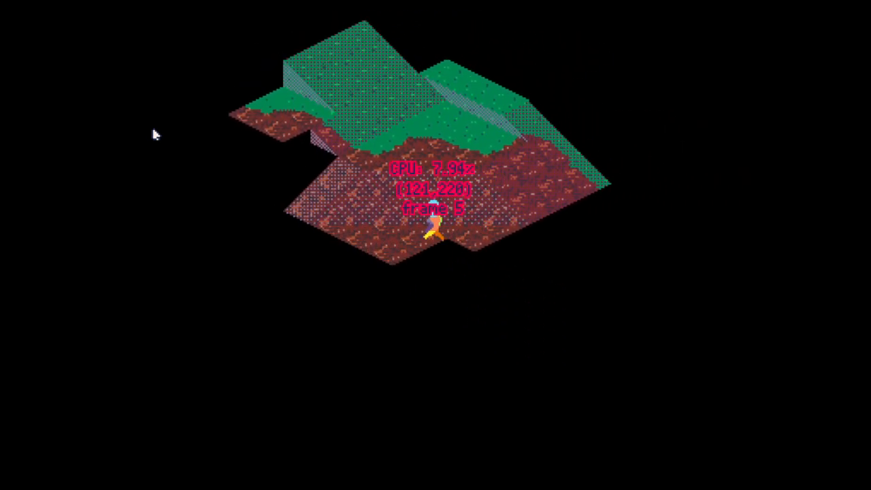
# - Walk the character to the eastern grass slope, across the grass valley to the western ledge and back to the centre
pyautogui.press('Right')
pyautogui.press('Up')
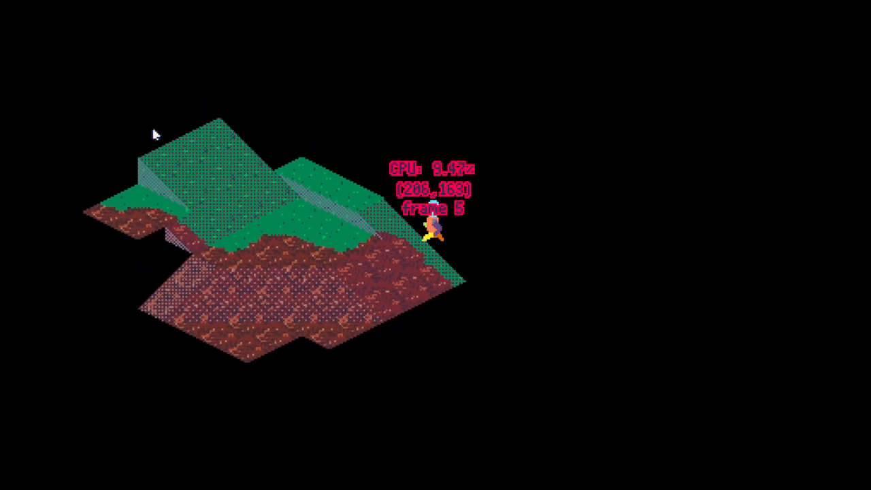
pyautogui.press('Left')
pyautogui.press('Down')
pyautogui.press('Right')
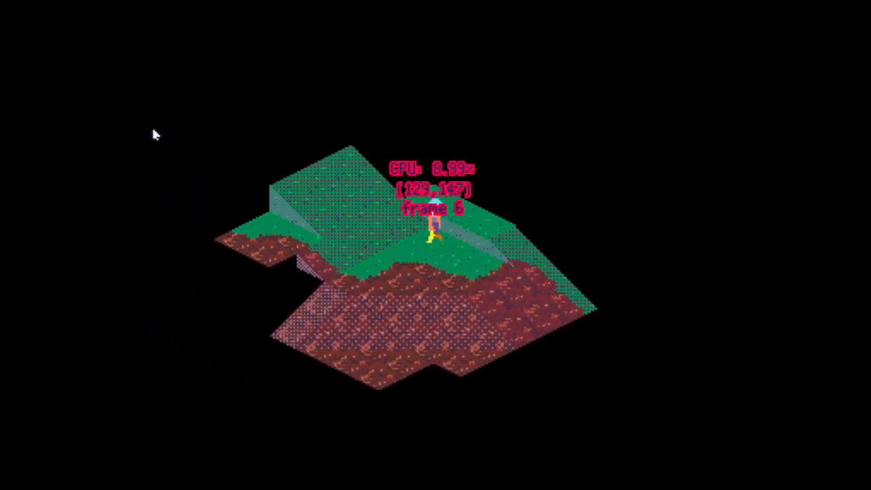
pyautogui.press('Left')
pyautogui.press('Down')
pyautogui.press('Right')
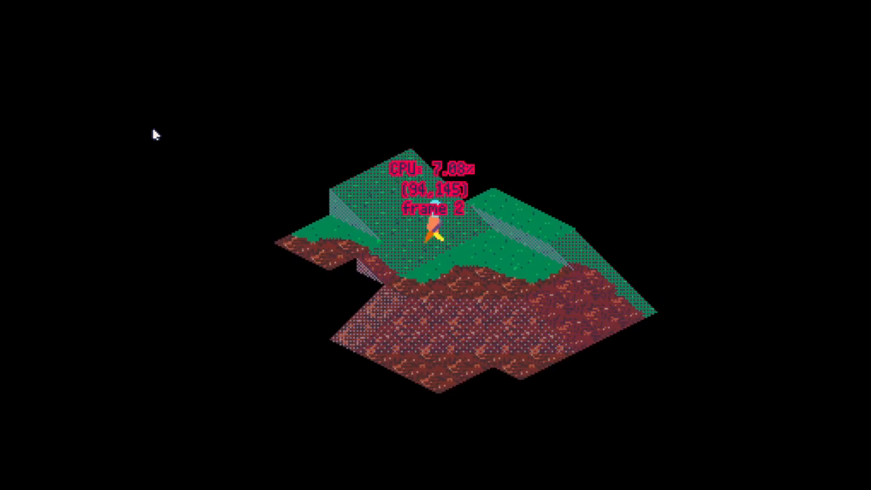
pyautogui.press('Left')
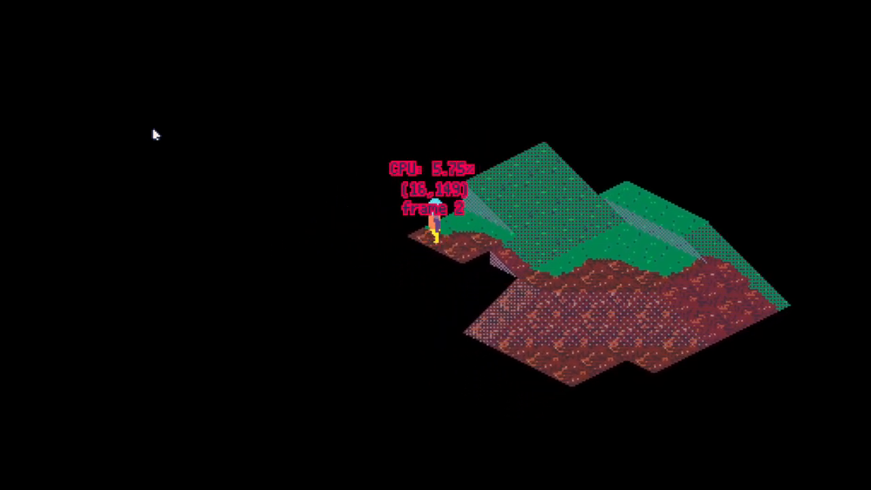
pyautogui.press('Right')
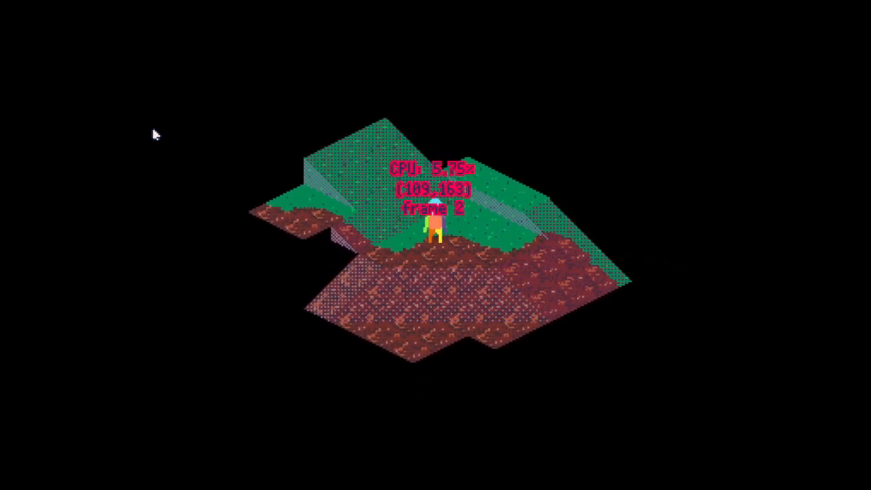
# - Walk the character in short moves around the central boundary between grass and dirt
pyautogui.press('Right')
pyautogui.press('Up')
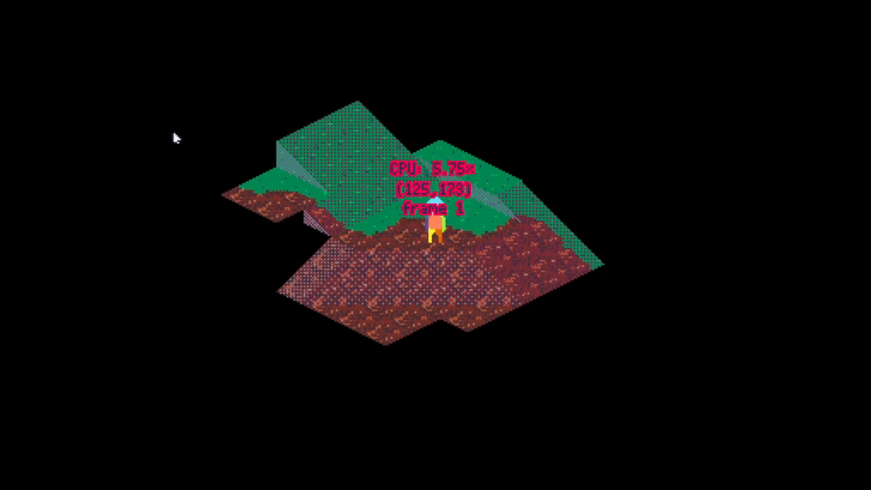
pyautogui.press('Up')
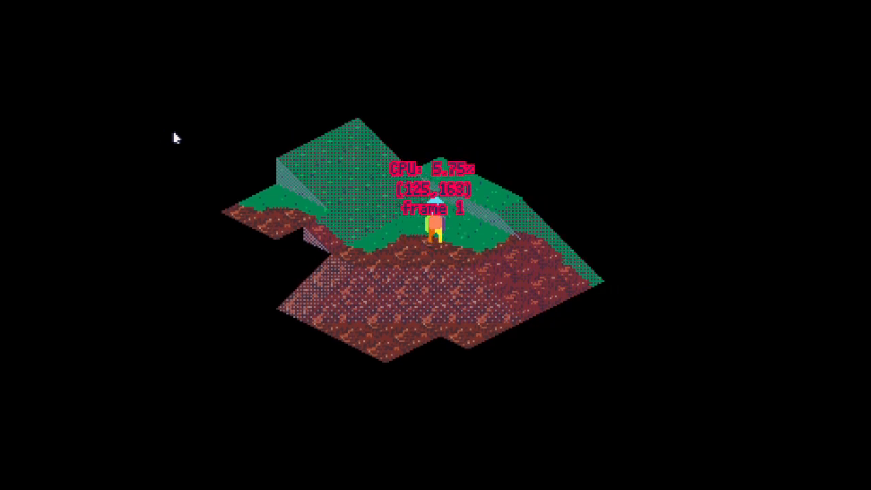
pyautogui.press('Right')
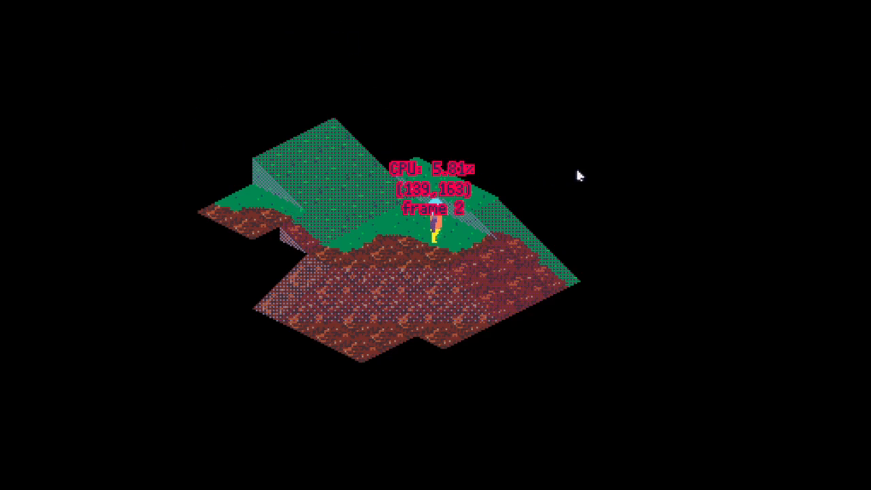
pyautogui.press('Down')
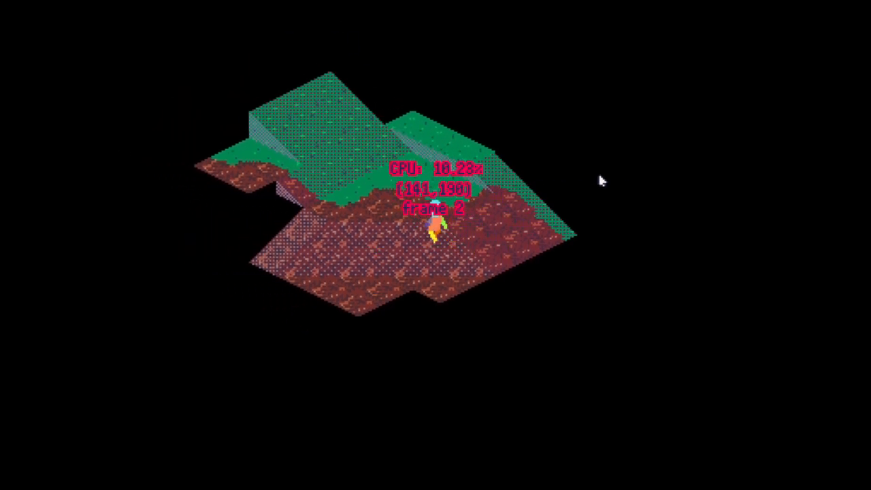
pyautogui.press('Left')
pyautogui.press('Up')
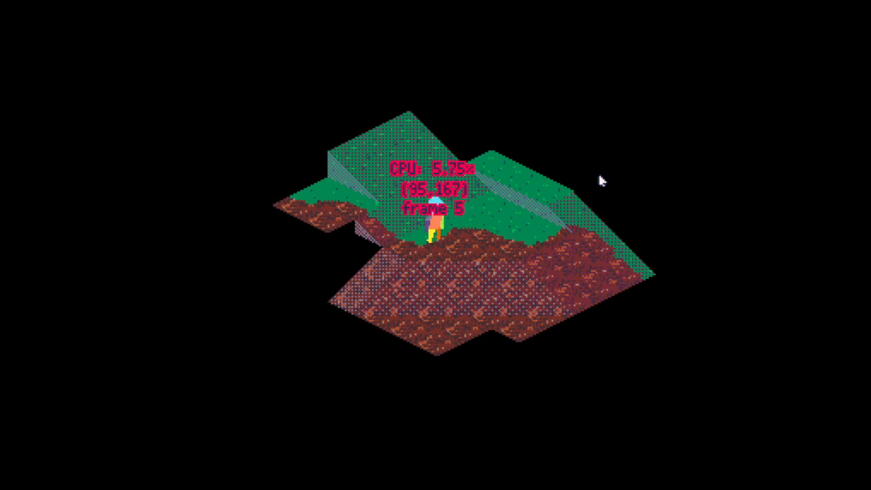
# - Walk the character onto the tall hill's slope, down to the middle dirt and across to the map's eastern tip
pyautogui.press('Up')
pyautogui.press('Left')
pyautogui.press('Down')
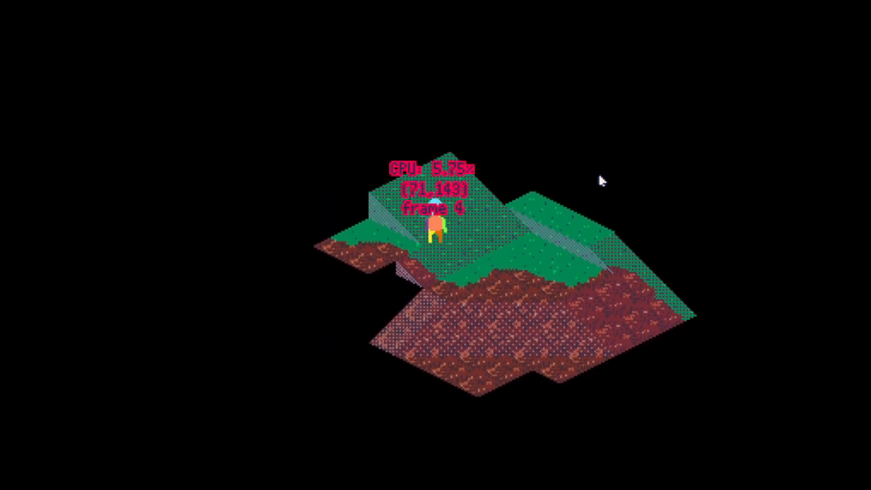
pyautogui.press('Right')
pyautogui.press('Down')
pyautogui.press('Right')
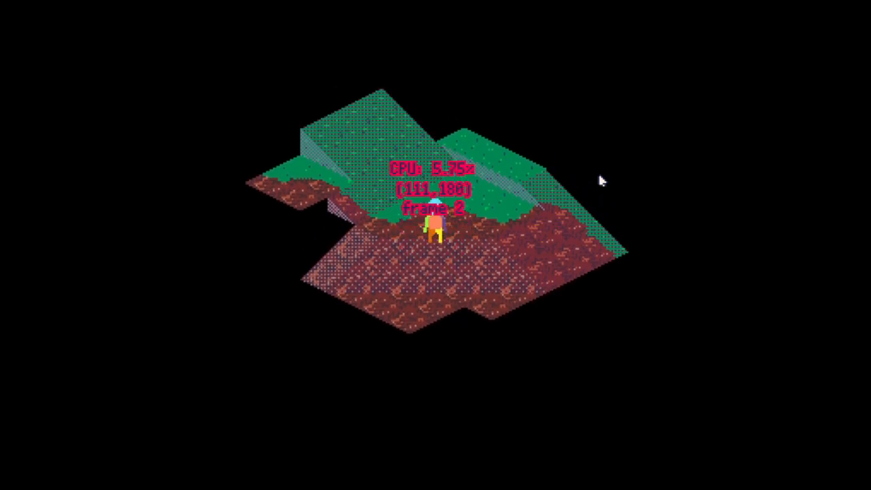
pyautogui.press('Right')
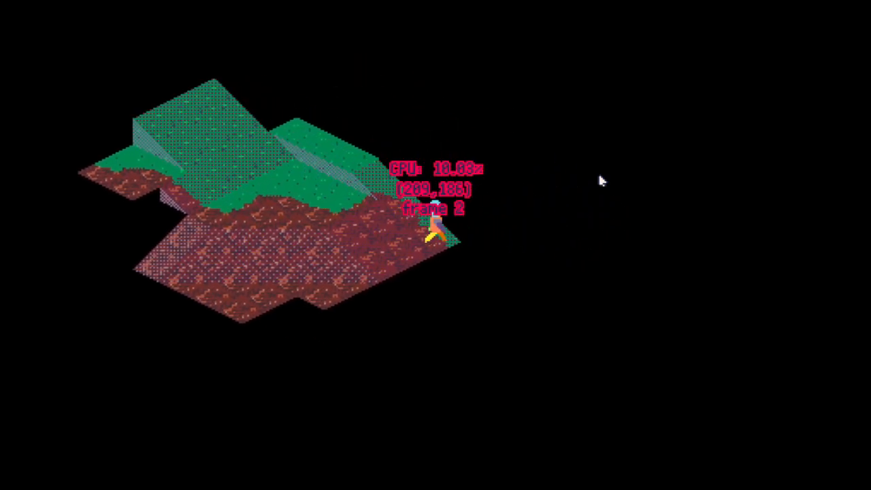
# - Walk the character back into the central grass valley to the foot of the tall hill and stop the game
pyautogui.press('Left')
pyautogui.press('Up')
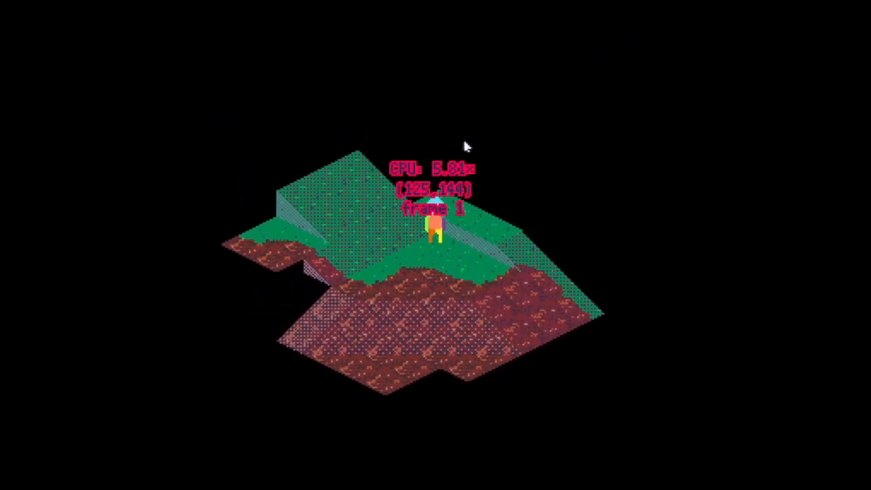
pyautogui.press('Left')
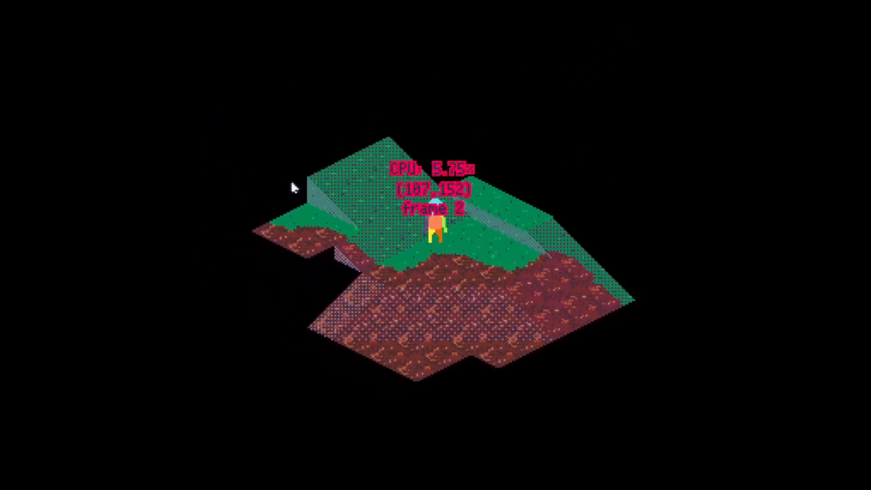
pyautogui.press('Escape')
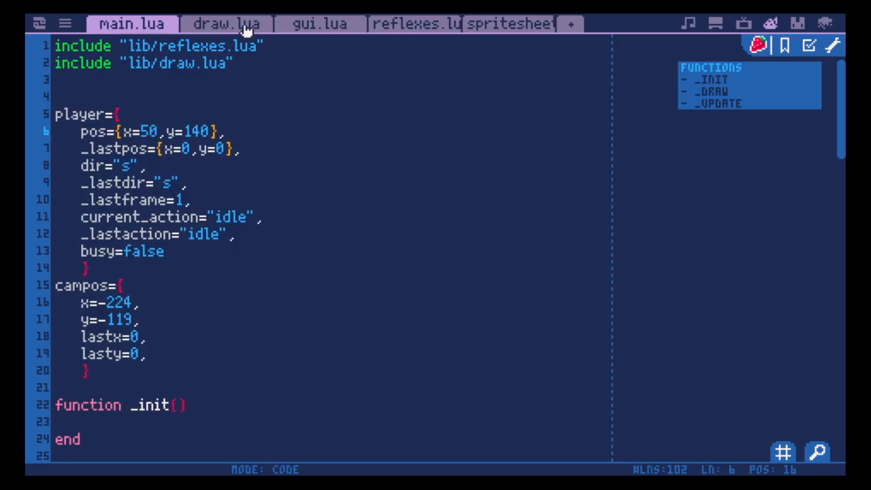
# - Open reflexes.lua and examine the collision_check function from its header comments to the nested layer and linework loops
pyautogui.click(436, 25)
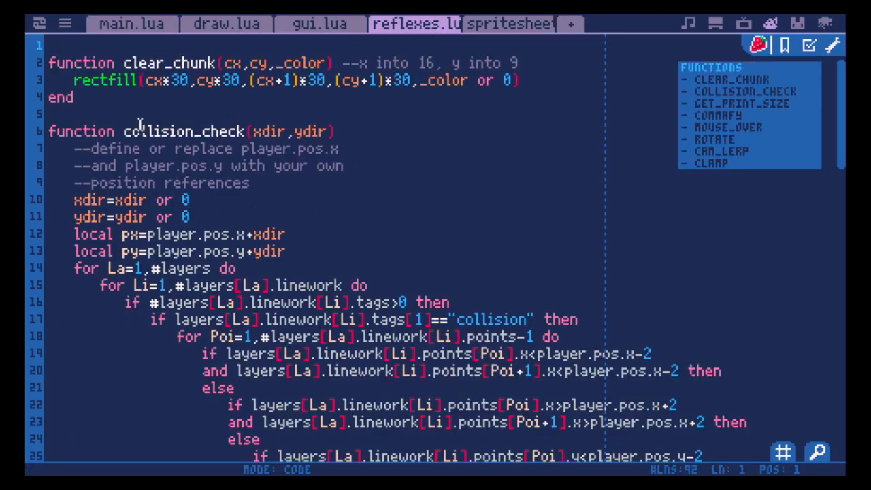
pyautogui.click(57, 131)
pyautogui.scroll(-1, 476, 231)
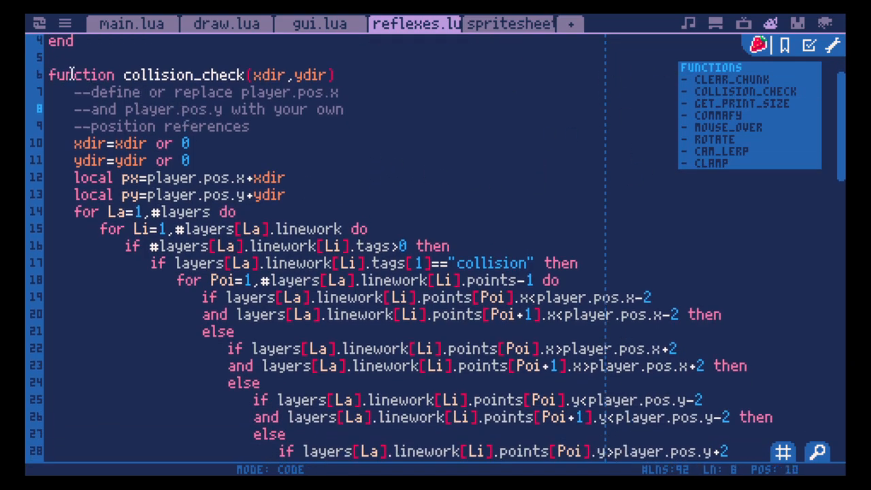
pyautogui.doubleClick(52, 75)
pyautogui.scroll(-2, 325, 159)
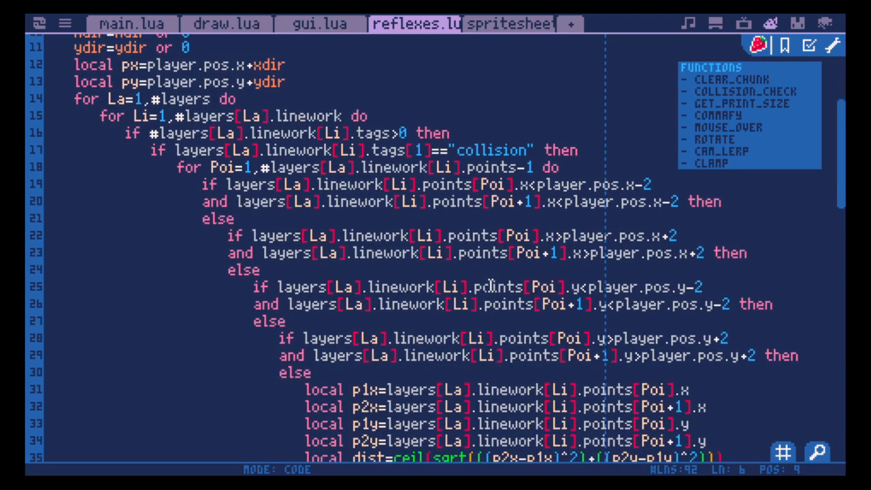
pyautogui.scroll(-1, 491, 287)
pyautogui.scroll(-1, 719, 287)
pyautogui.scroll(2, 735, 307)
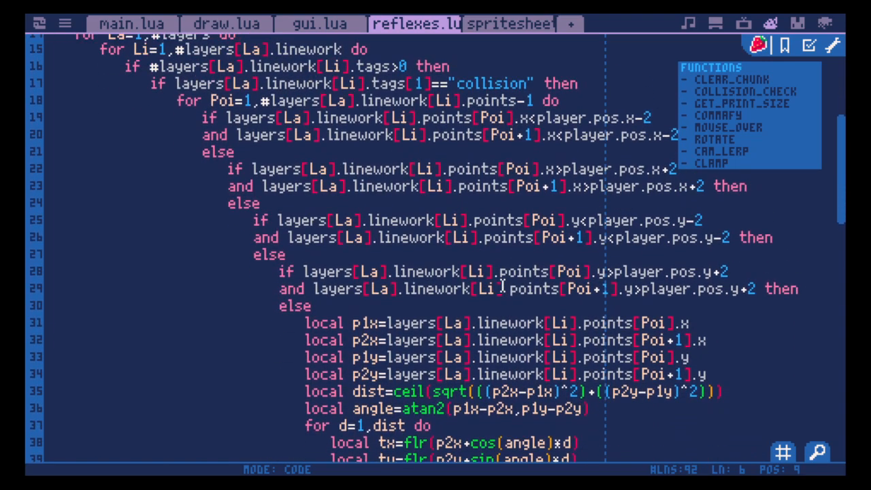
# - Highlight the position range checks on lines 19 to 29 of collision_check and read the distance calculation below them
pyautogui.moveTo(800, 358); pyautogui.dragTo(133, 185)
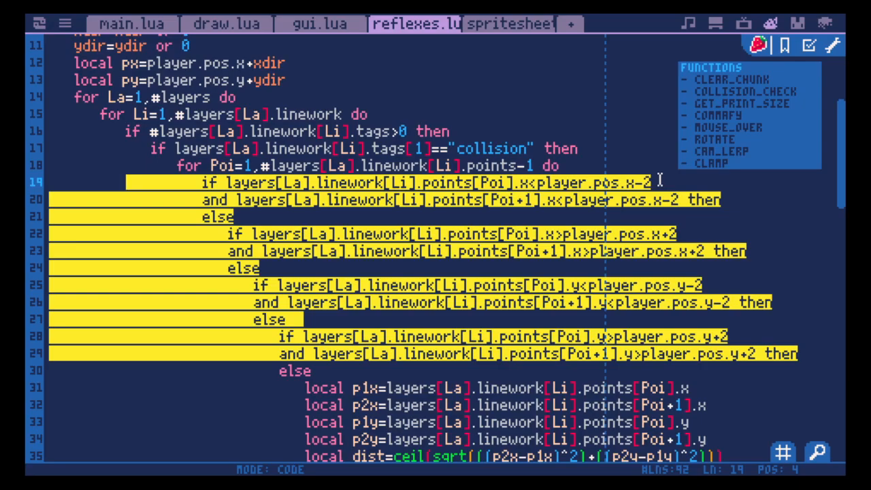
pyautogui.scroll(-3, 556, 280)
pyautogui.click(555, 278)
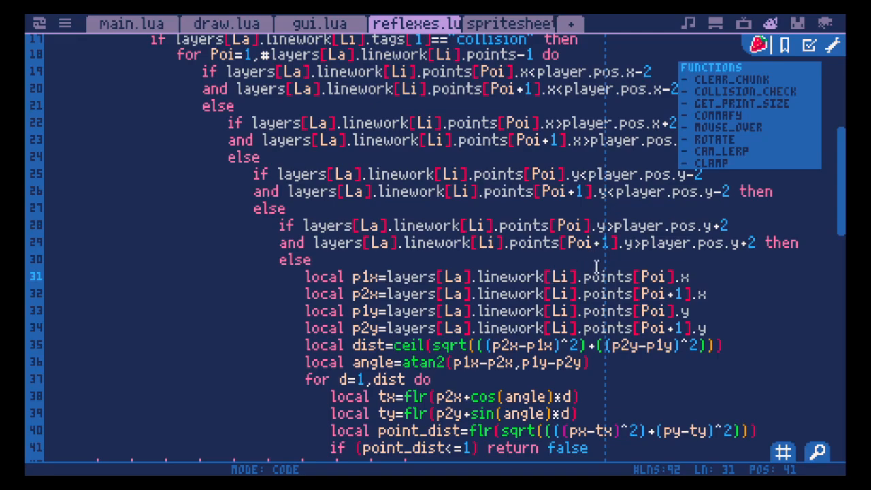
pyautogui.scroll(-4, 596, 265)
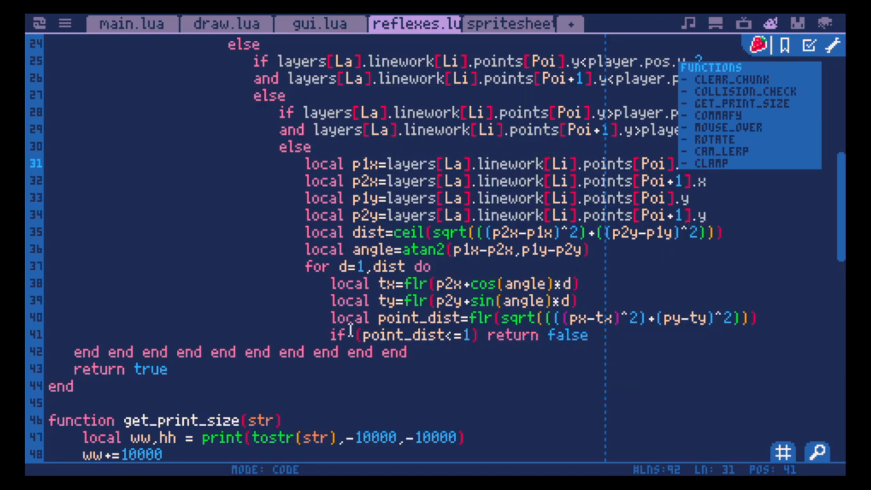
pyautogui.click(345, 354)
pyautogui.scroll(8, 339, 338)
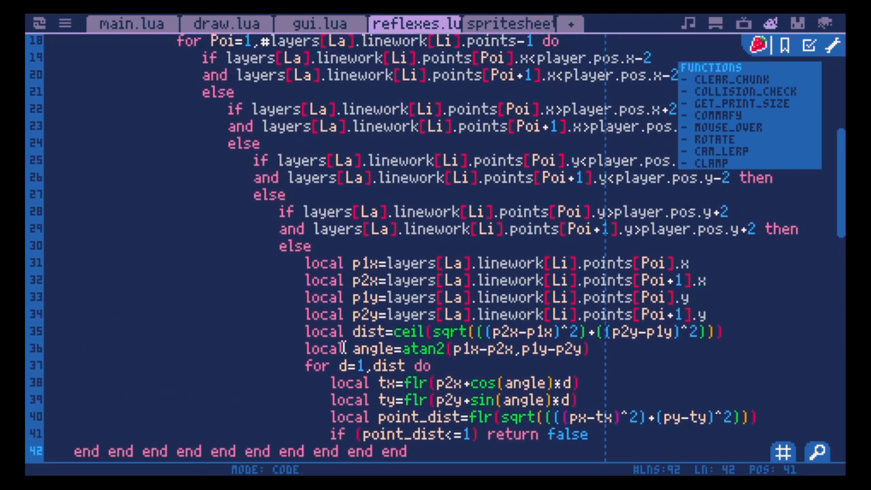
pyautogui.scroll(2, 345, 291)
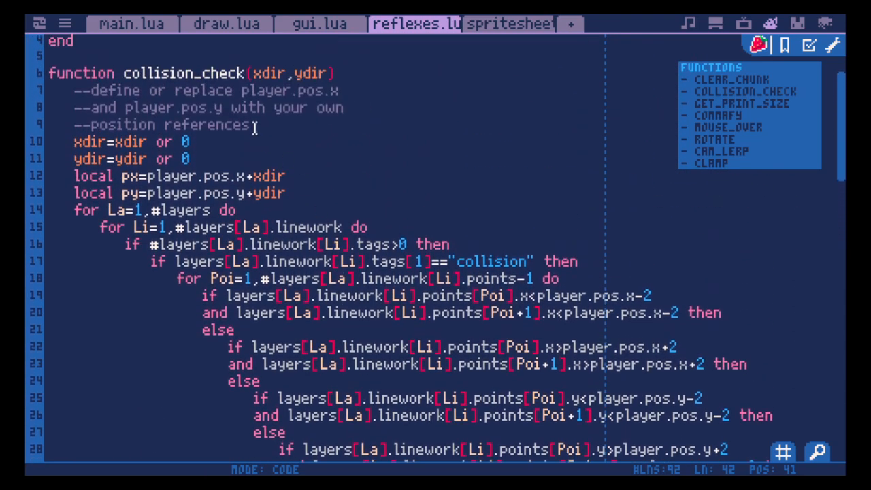
# - Examine the conditions on lines 16 and 17 that test linework tags for "collision", highlighting the tag comparison
pyautogui.click(584, 261)
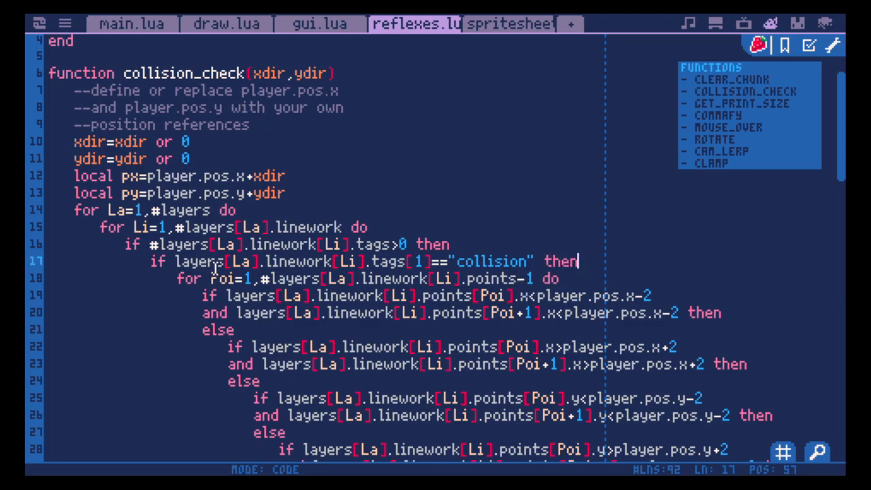
pyautogui.moveTo(564, 263); pyautogui.dragTo(319, 268)
pyautogui.click(451, 253)
pyautogui.click(607, 270)
pyautogui.moveTo(608, 270); pyautogui.dragTo(335, 270)
pyautogui.doubleClick(359, 314)
pyautogui.click(415, 281)
pyautogui.click(584, 263)
pyautogui.moveTo(541, 264); pyautogui.dragTo(333, 265)
pyautogui.doubleClick(373, 244)
pyautogui.click(441, 242)
pyautogui.click(586, 261)
# - Switch to the map editor and look over the hillside map with its linework paths, including the collision-tagged path 3
pyautogui.click(830, 23)
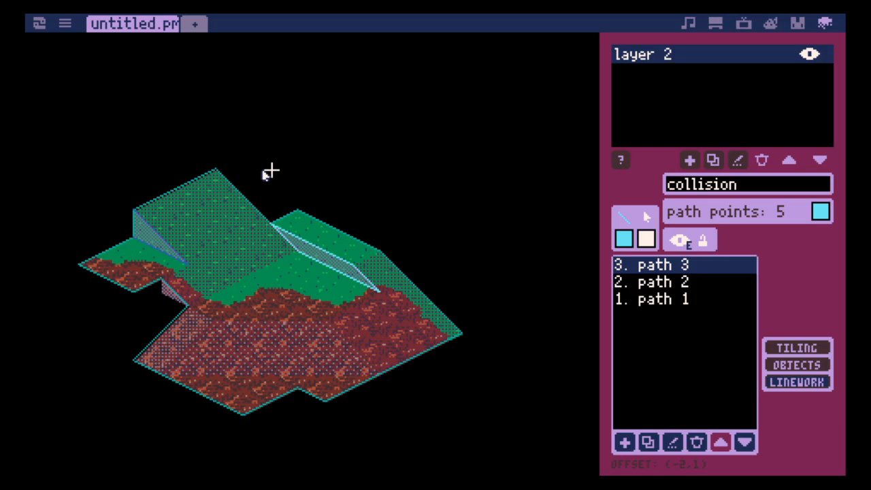
pyautogui.press('Left')
pyautogui.press('Left')
pyautogui.press('Up')
pyautogui.press('Up')
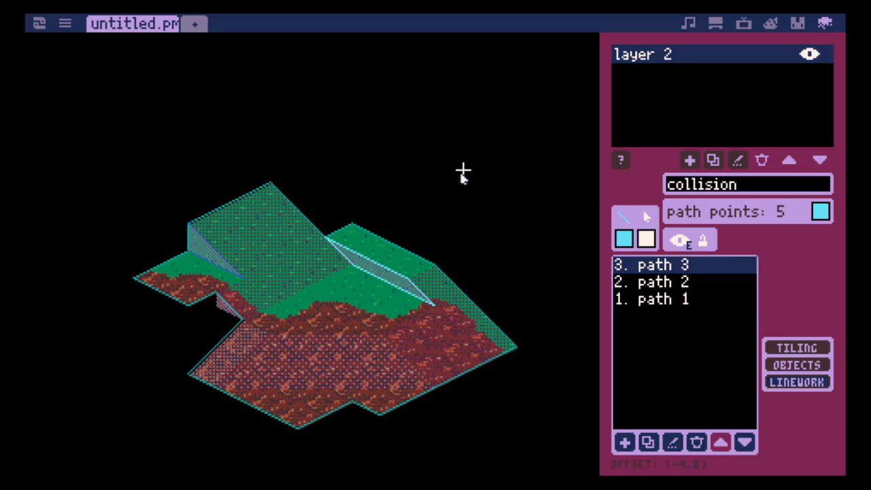
pyautogui.press('Left')
pyautogui.press('Left')
pyautogui.press('Left')
pyautogui.press('Up')
pyautogui.press('Up')
pyautogui.press('Up')
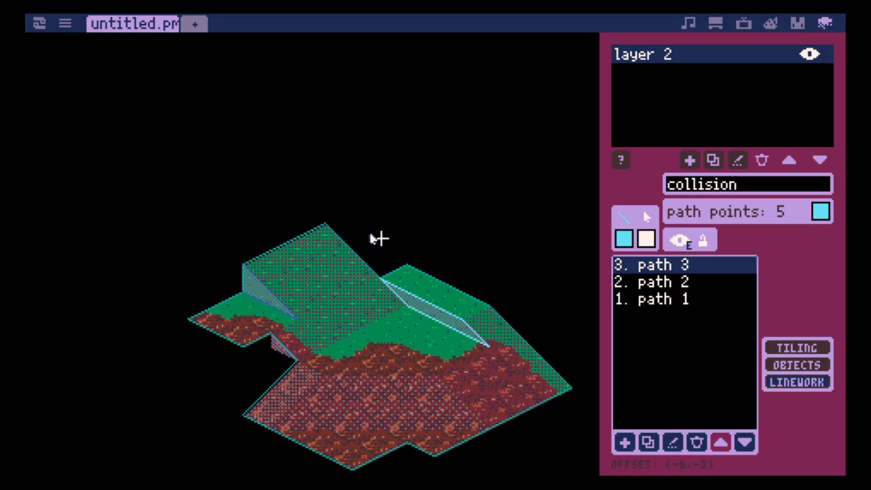
# - Set the map editor to tiling mode, and view the "BALD NOW PLAYING" poster sprite in 2.gfx
pyautogui.click(795, 348)
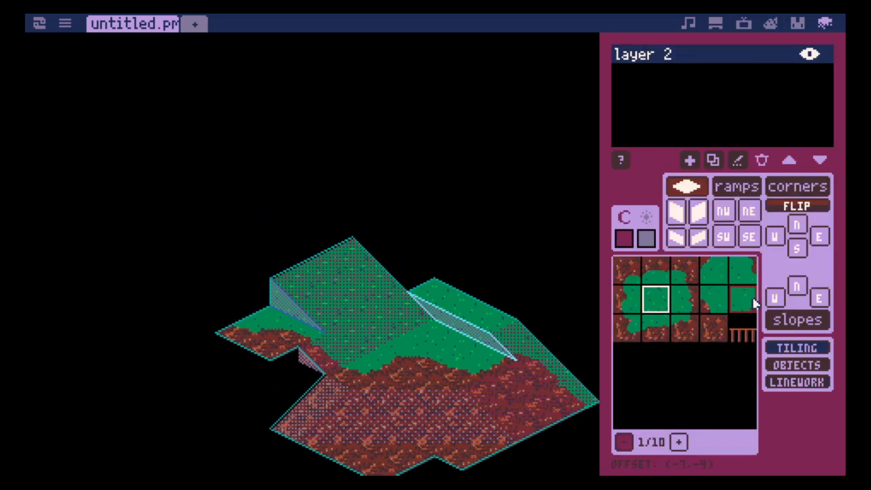
pyautogui.click(806, 27)
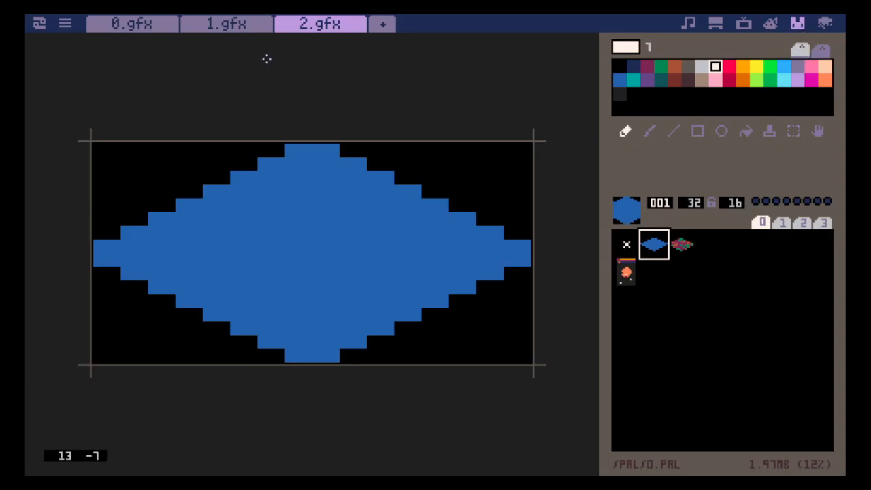
pyautogui.click(626, 272)
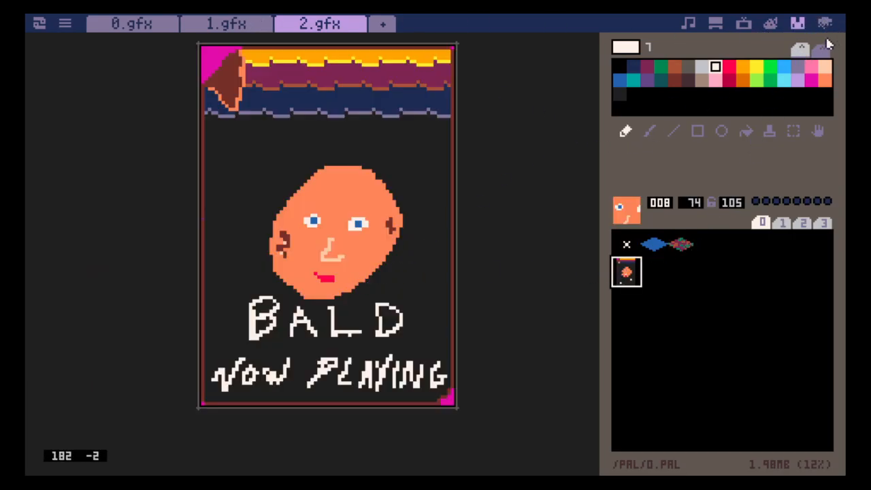
# - Return to the map editor and look over the whole hillside map in tiling mode
pyautogui.click(826, 24)
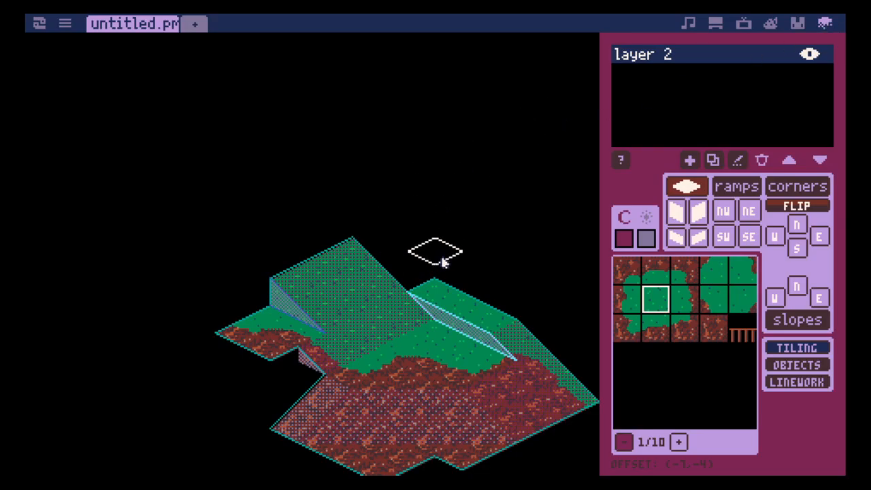
pyautogui.press('Down')
pyautogui.press('Down')
pyautogui.press('Right')
pyautogui.press('Down')
pyautogui.press('Down')
pyautogui.press('Right')
pyautogui.press('Right')
pyautogui.press('Down')
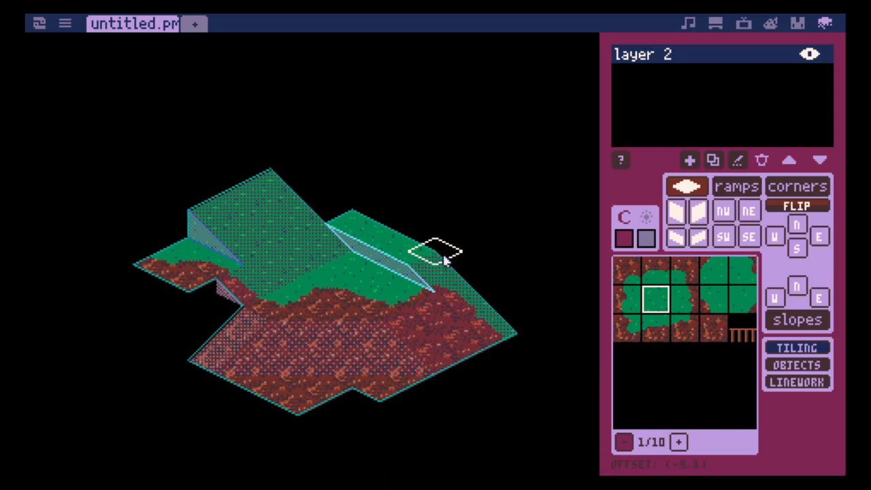